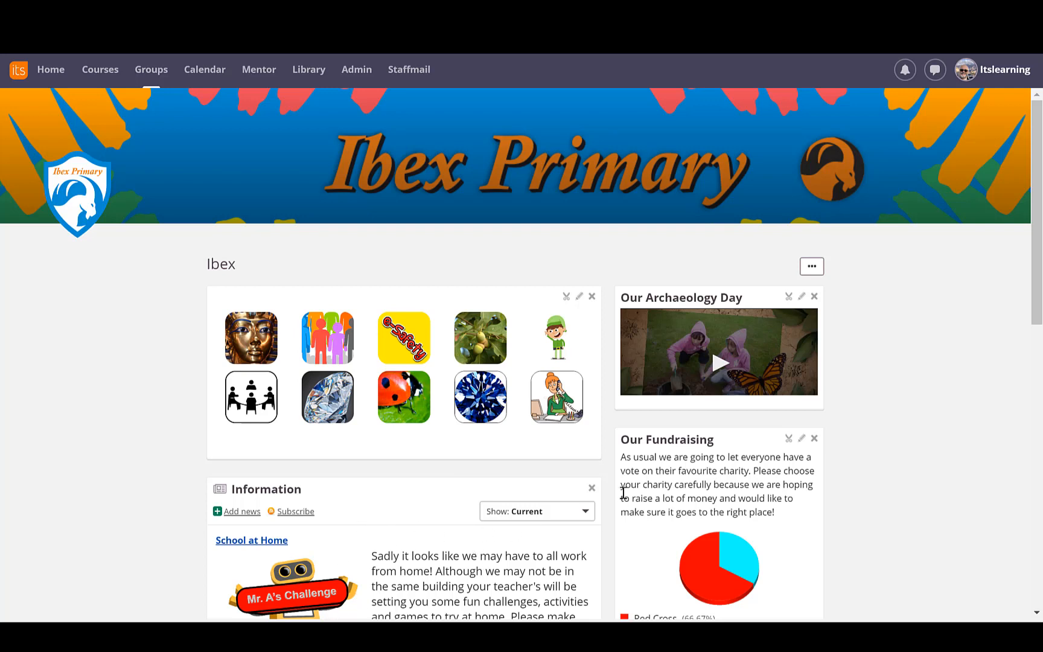
Step: View the publish timing options for a new item in the Information news block, and discard the item
left_click_drag(1036, 272, 1040, 315)
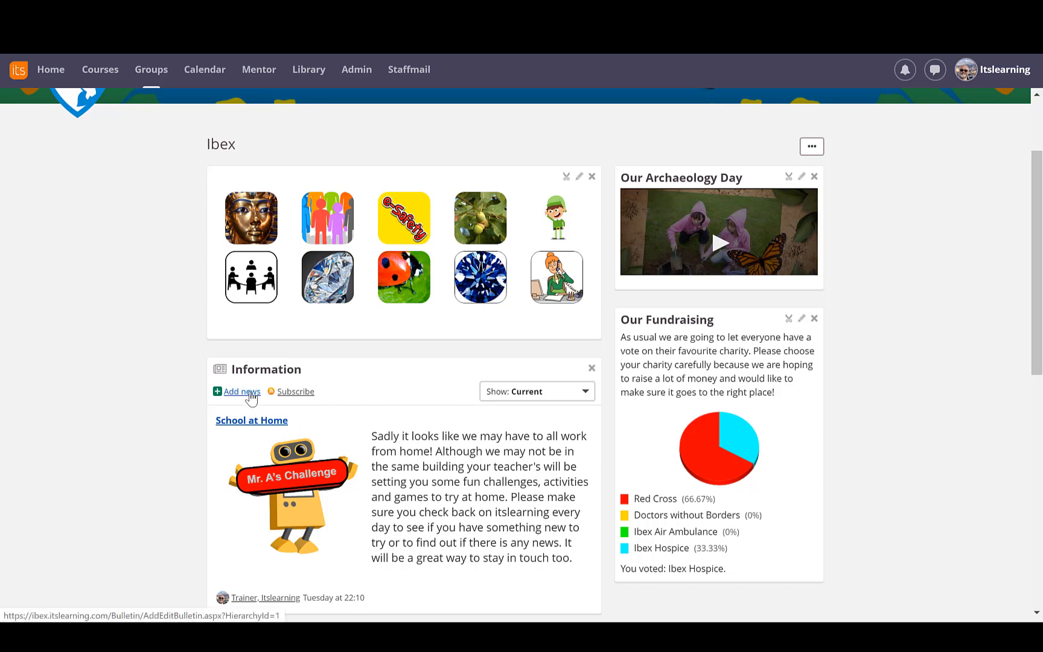
left_click(248, 392)
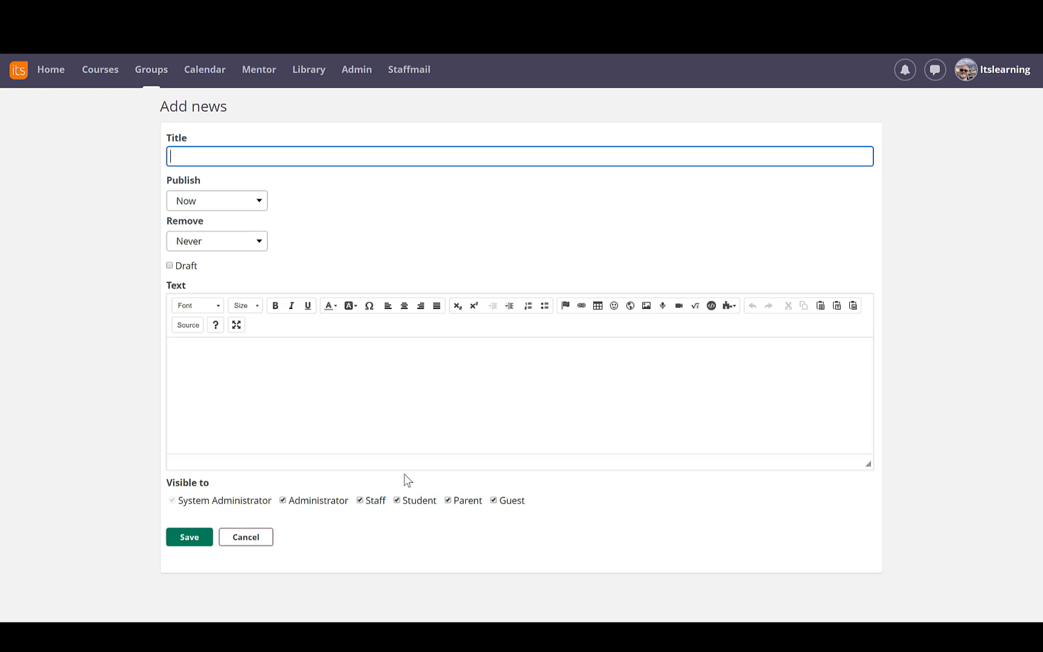
left_click(264, 206)
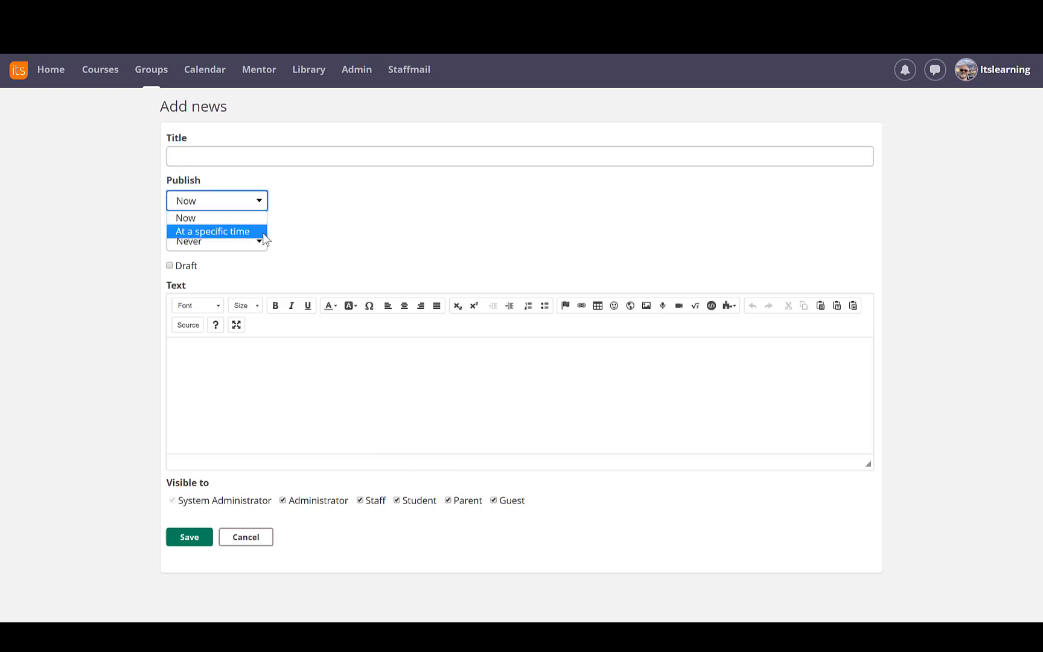
left_click(258, 542)
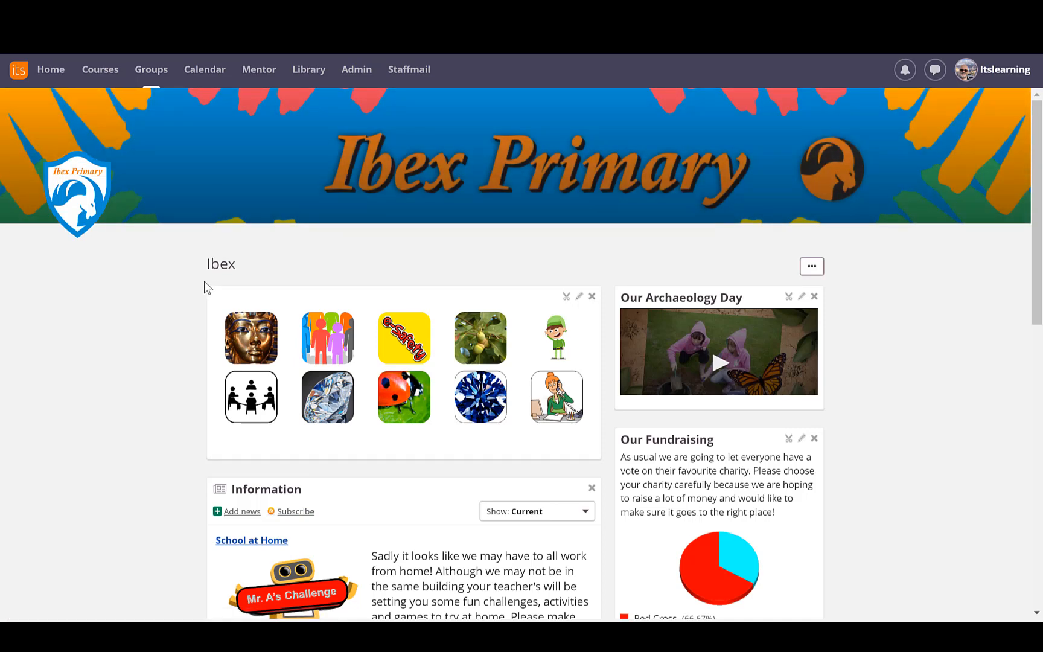
Step: Search for "staff" among the recipients of a new instant message, and return to the message list without sending
left_click(935, 71)
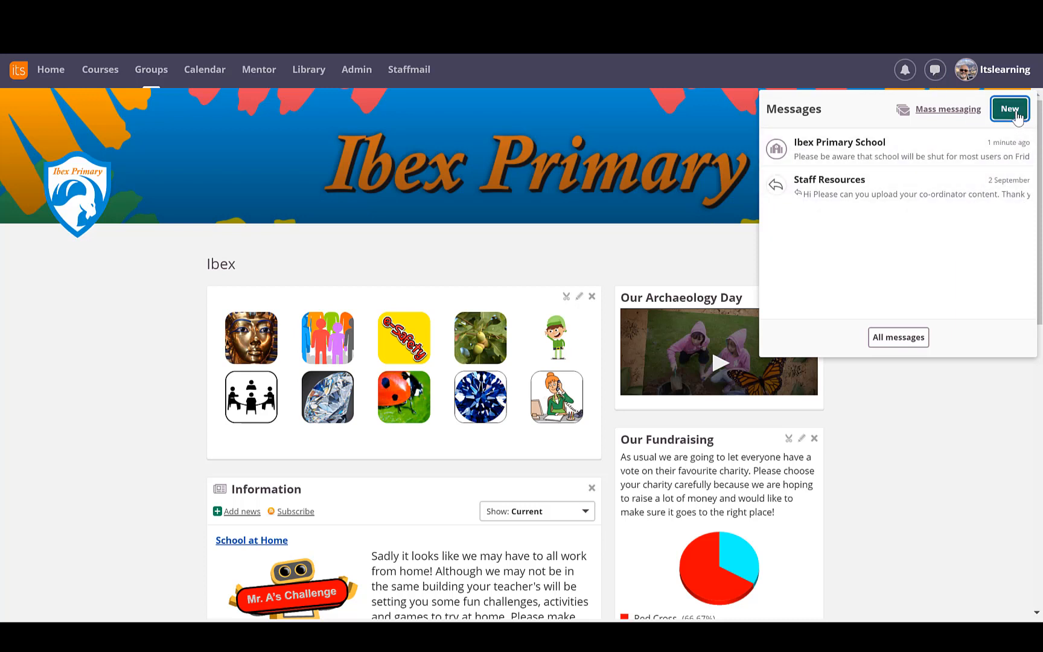
left_click(1021, 120)
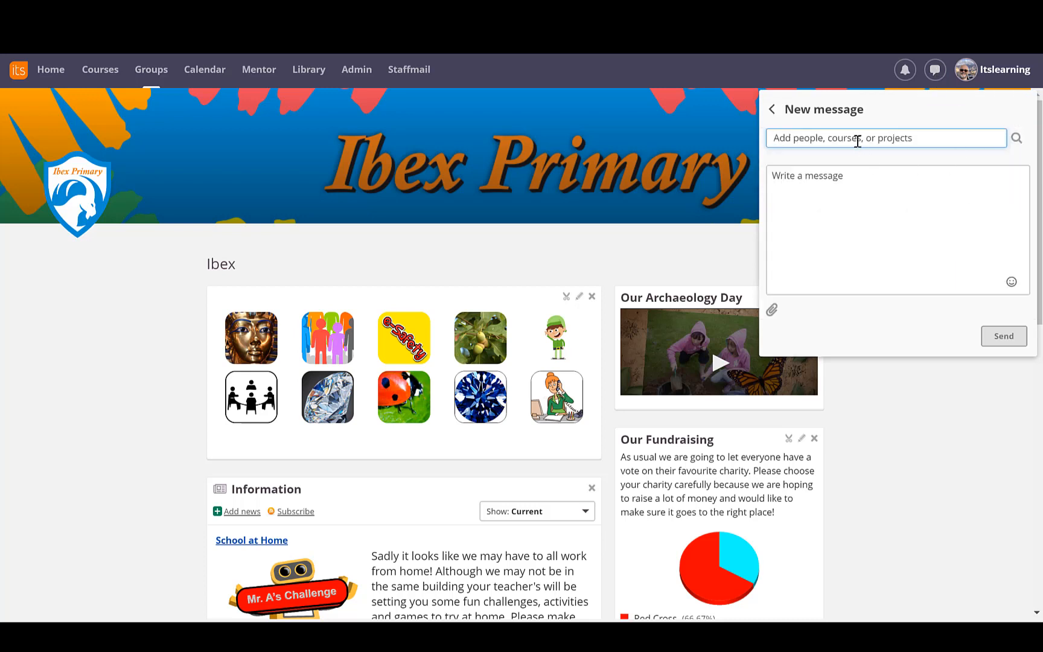
type("staff")
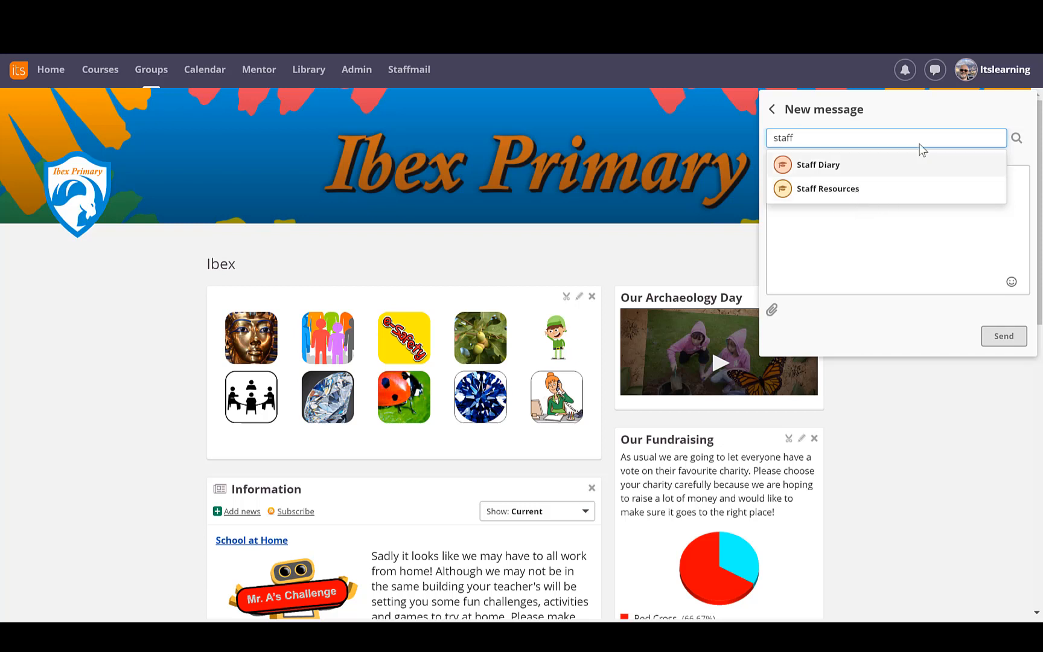
double_click(783, 108)
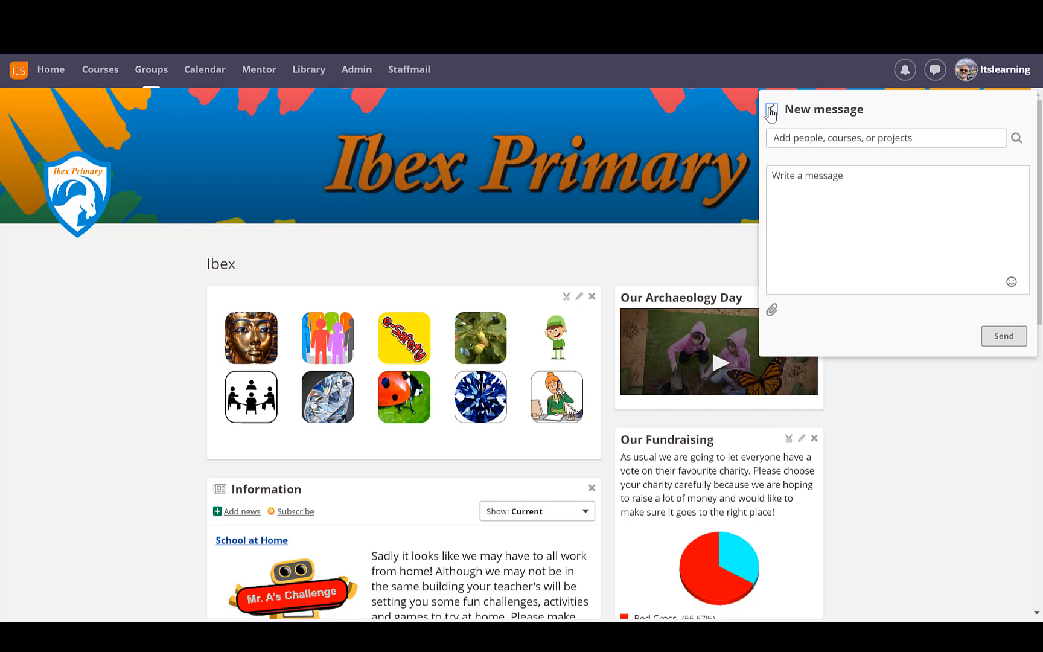
left_click(772, 109)
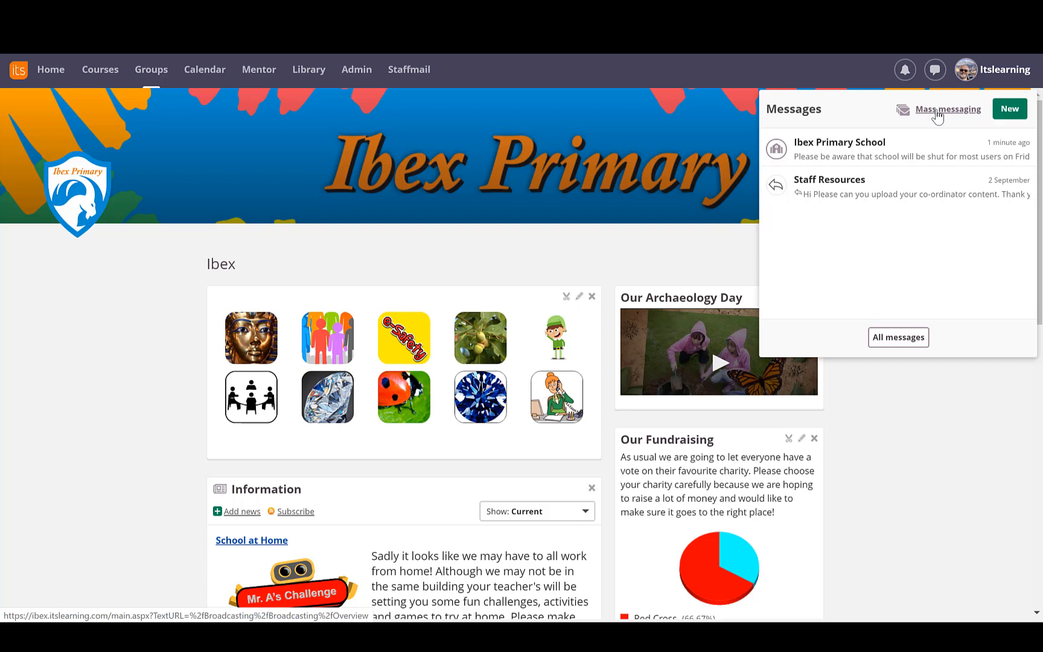
Step: Create a new mass message with the Ibex Primary School hierarchy as its recipient
left_click(937, 111)
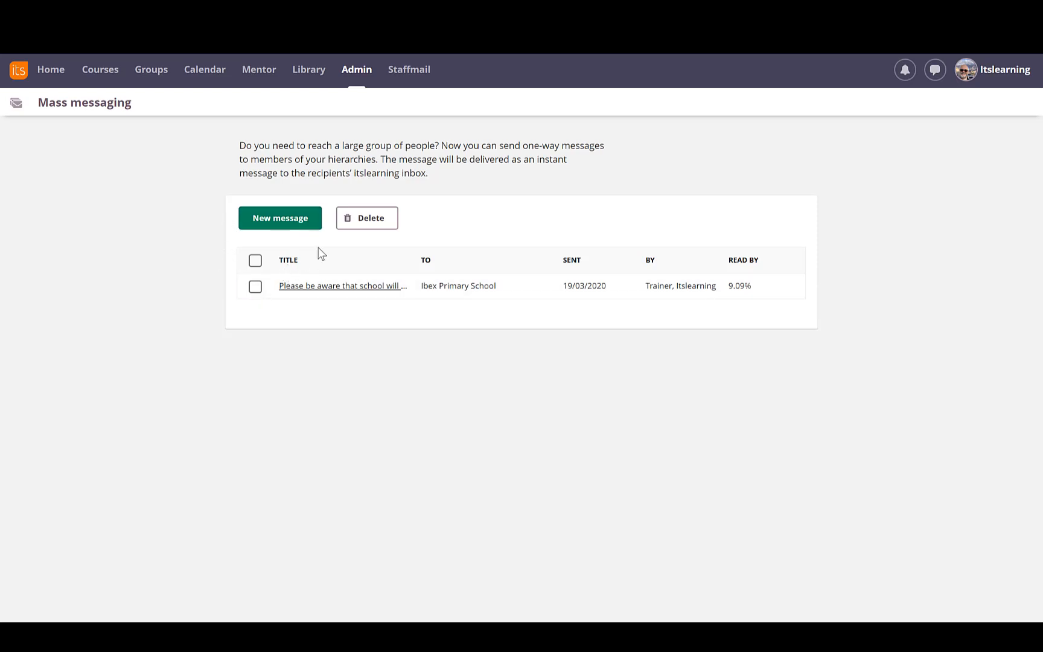
left_click(295, 227)
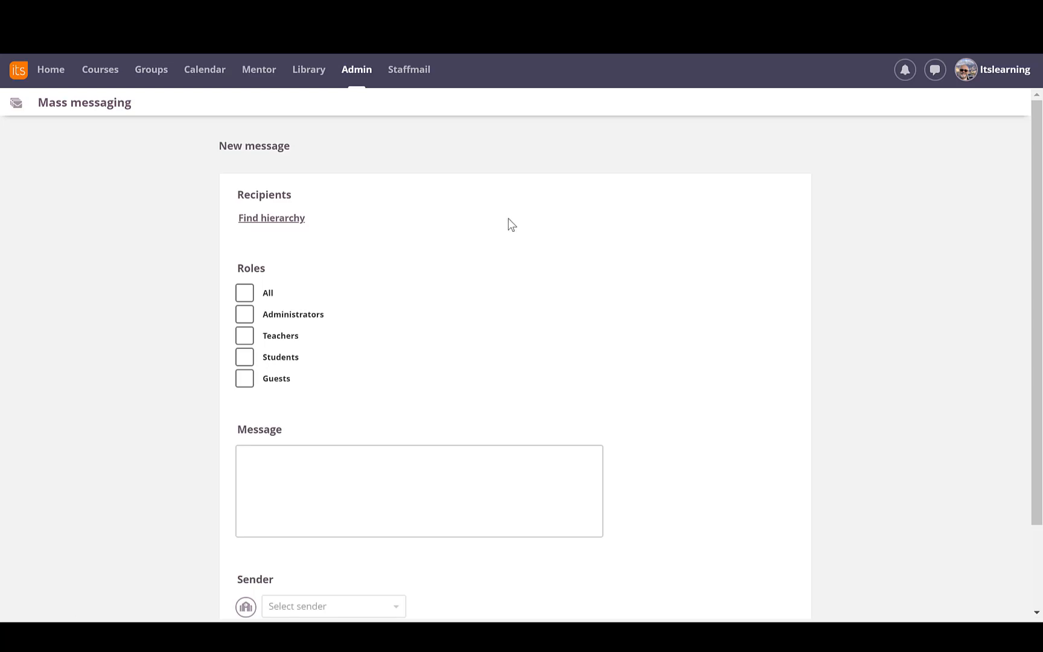
left_click(275, 221)
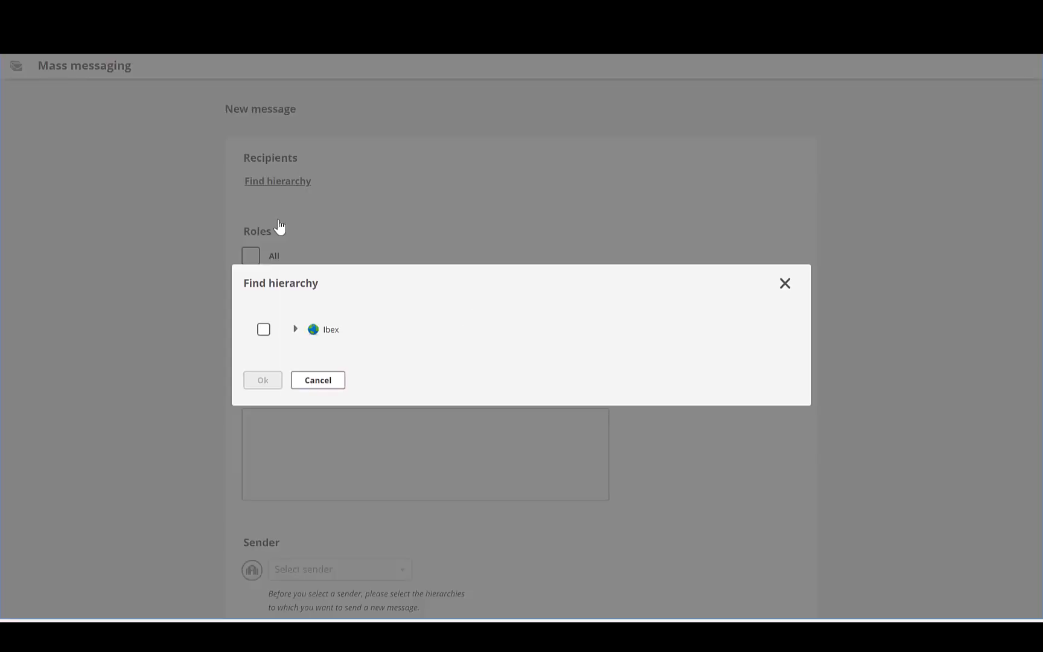
left_click(332, 331)
left_click(275, 345)
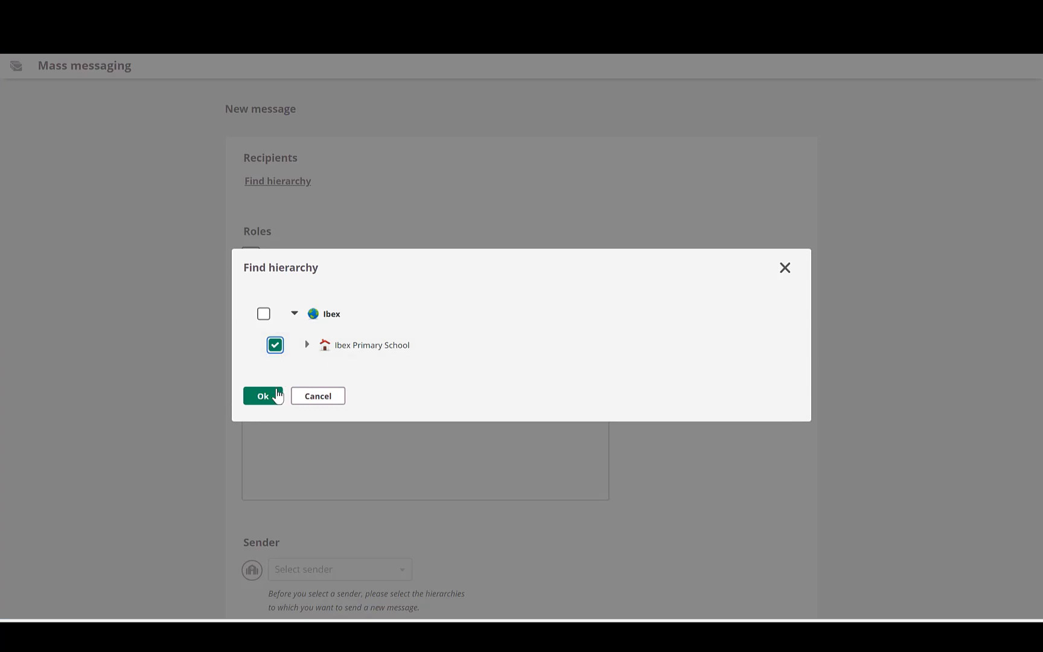
left_click(271, 396)
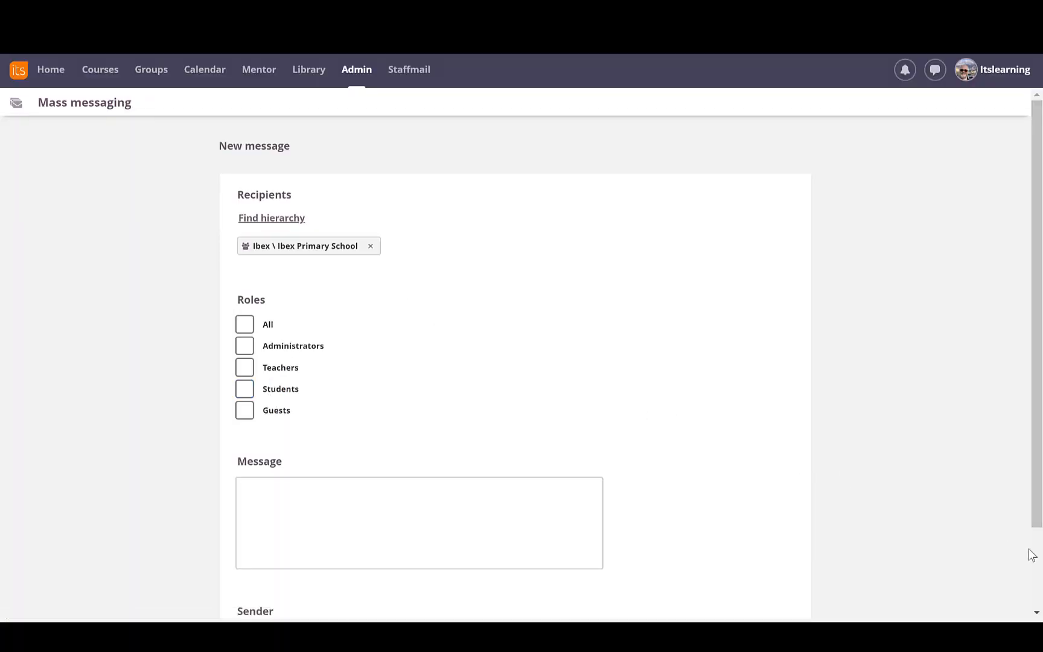
Step: Address the mass message to all roles
left_click(1036, 610)
left_click(1036, 611)
left_click(1036, 611)
left_click(1037, 611)
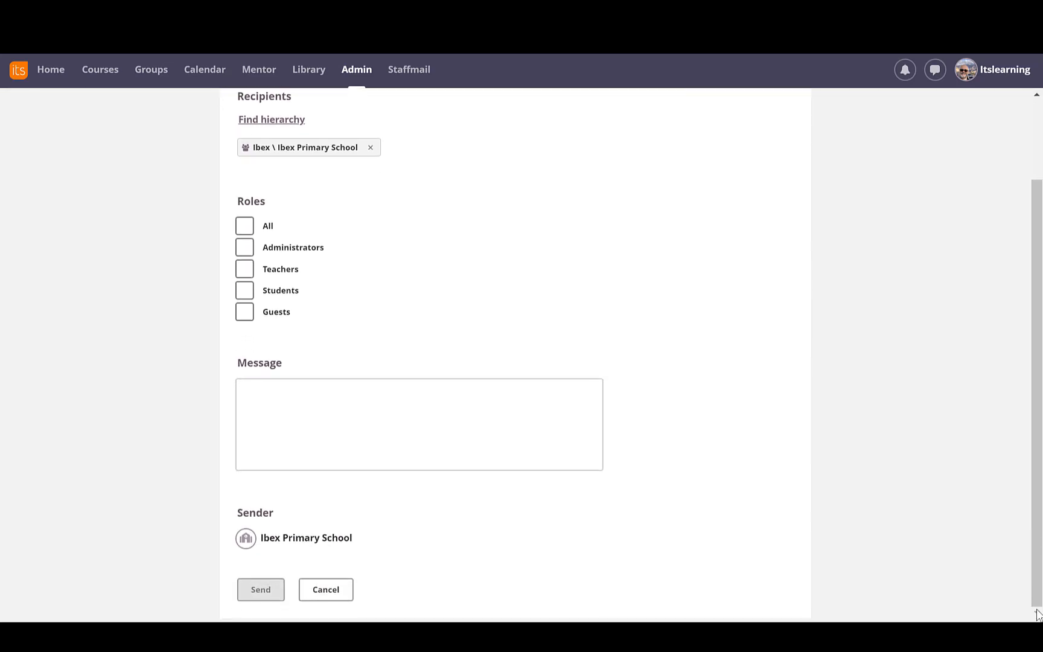
left_click(244, 225)
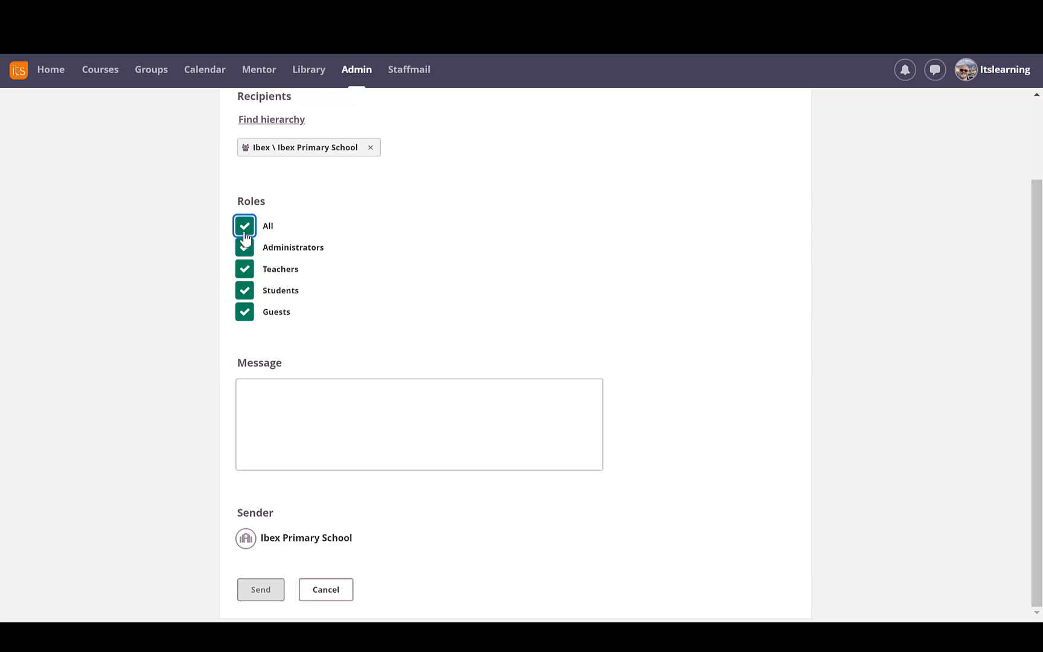
Step: Write "Remember Friday is our last day for everyone officially." as the message text and send the mass message
left_click(292, 400)
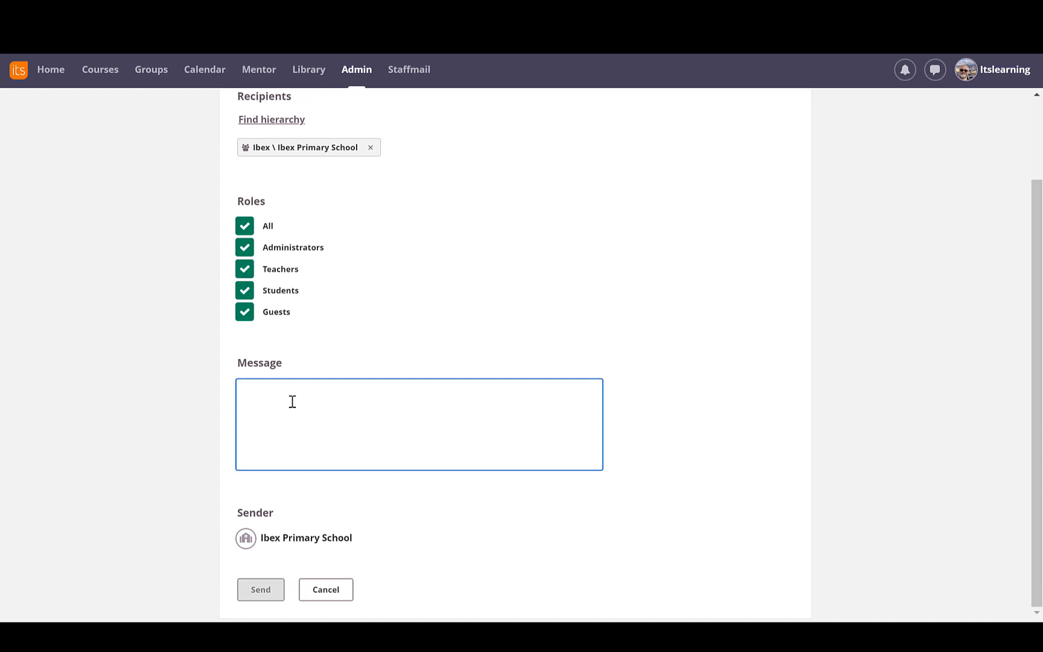
type("Remn")
key("BackSpace")
type("e")
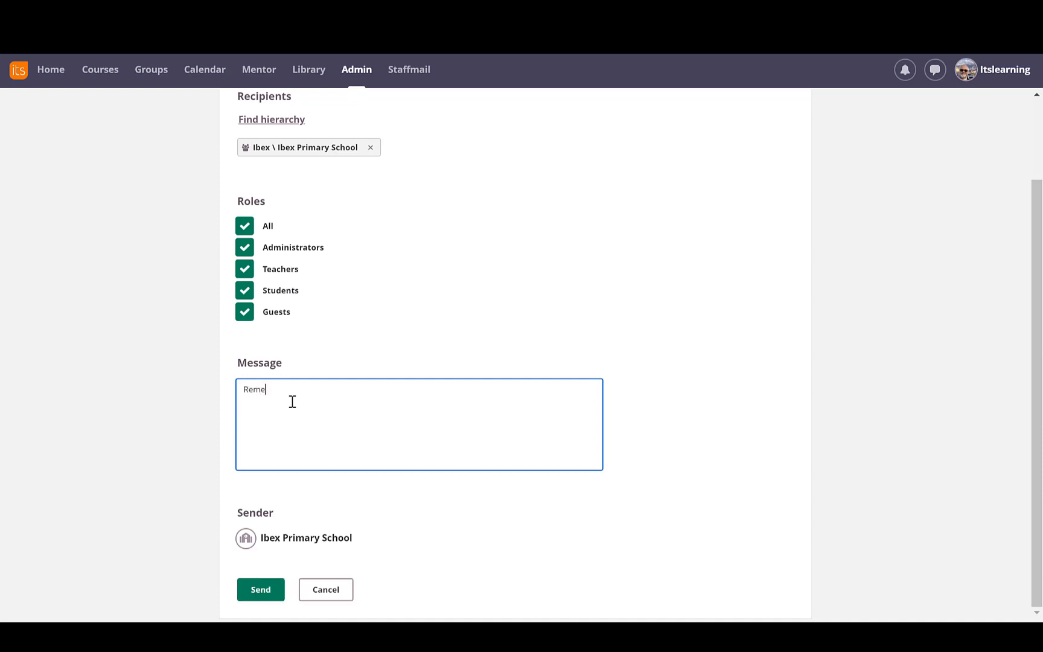
type("mber Friday is our last day for everyone officially.")
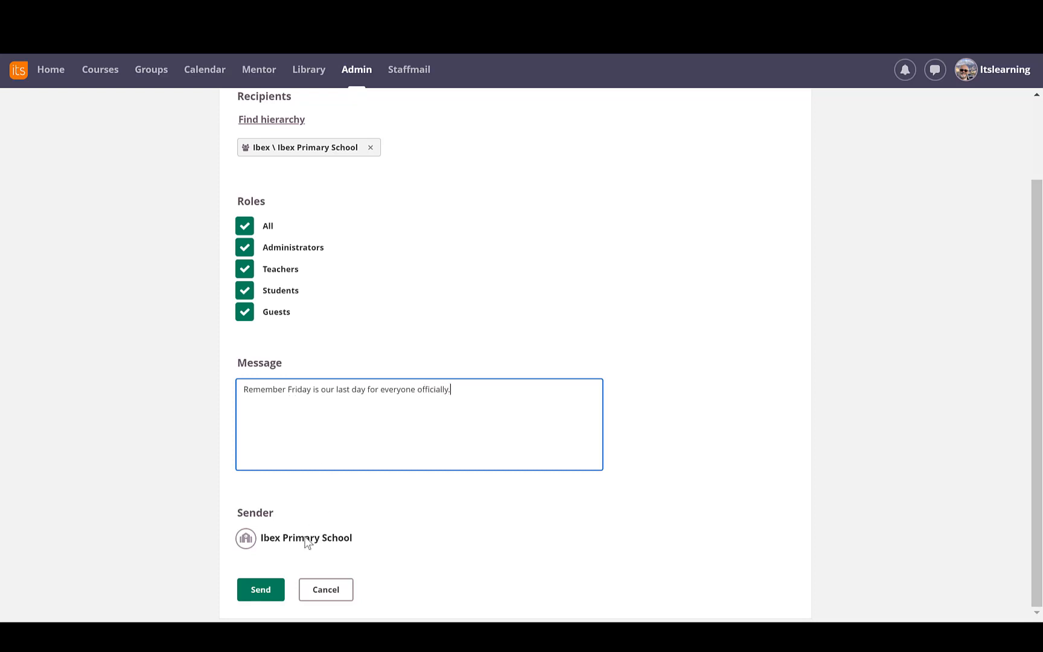
left_click(273, 591)
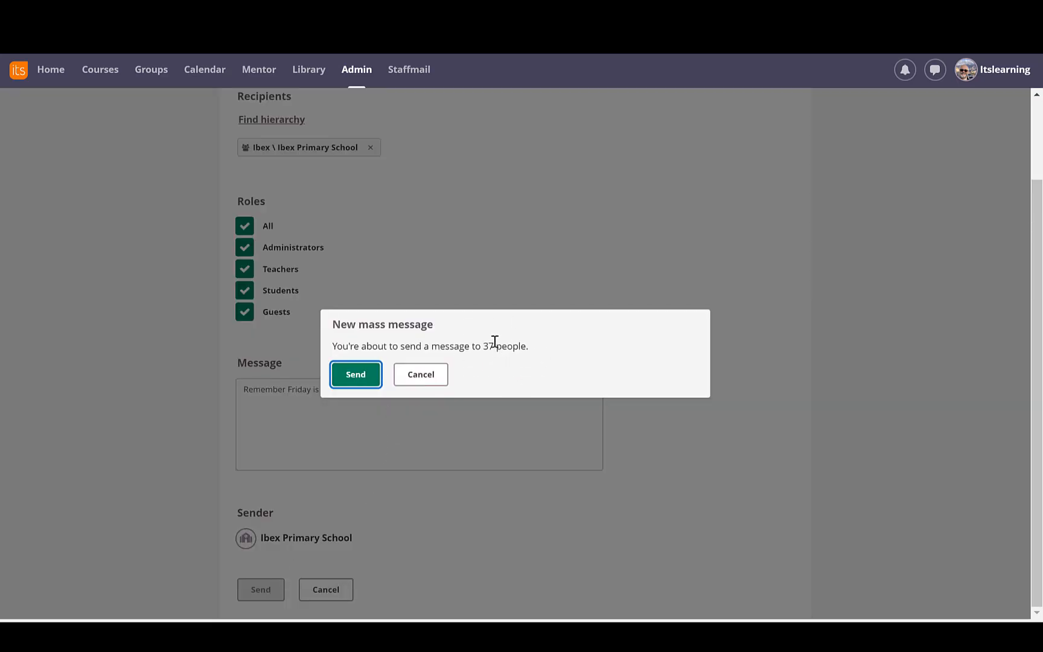
left_click(362, 379)
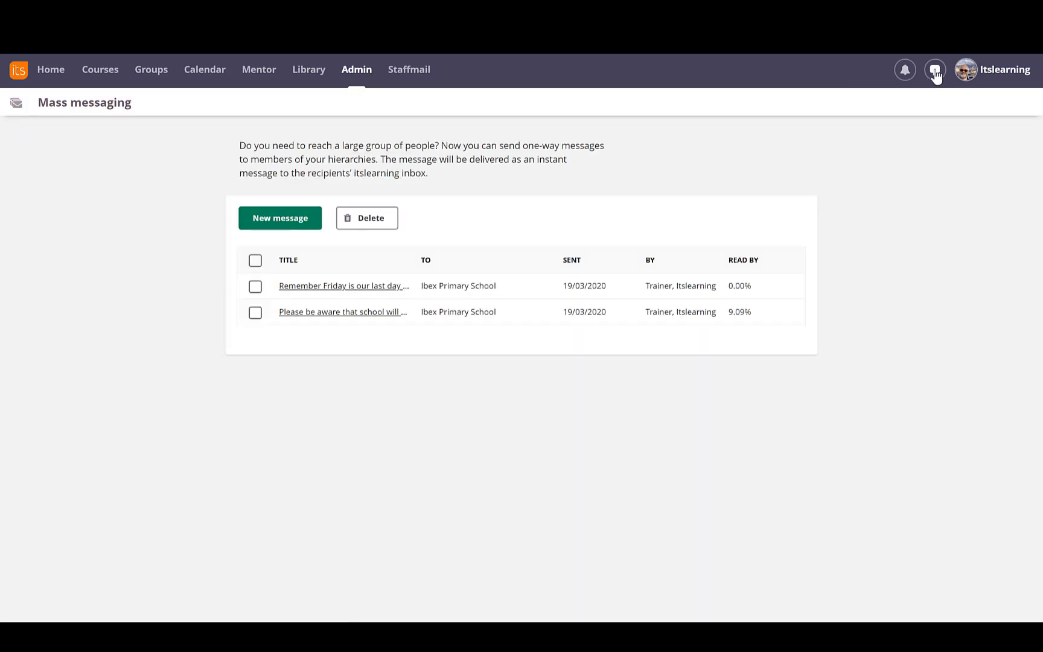
Step: Check the message list for the sent mass message, and view the calendar schedule
left_click(936, 71)
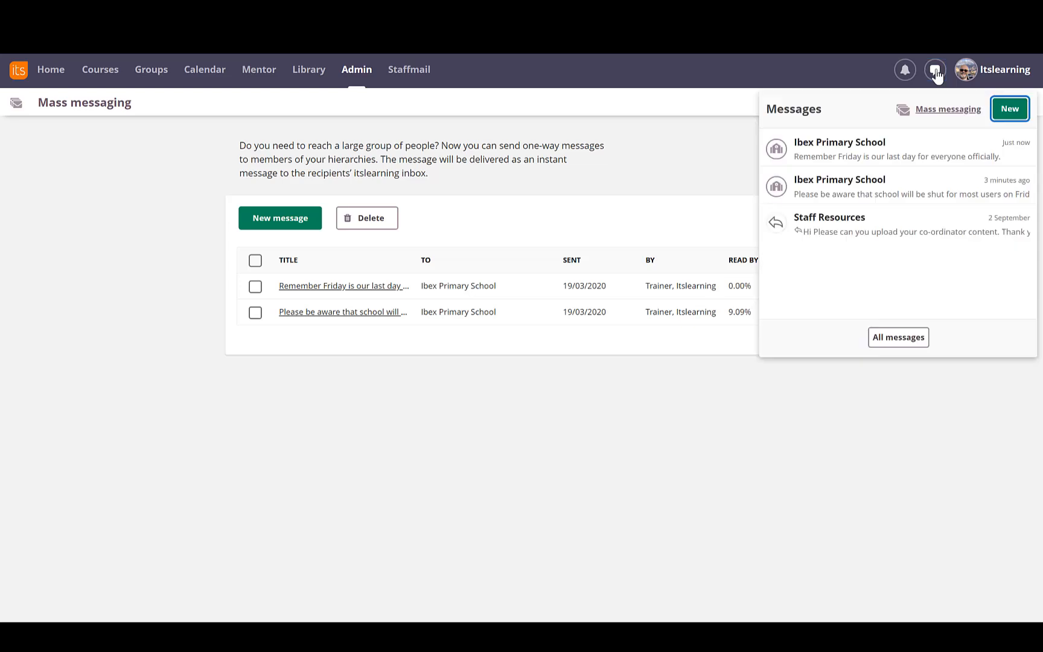
left_click(410, 445)
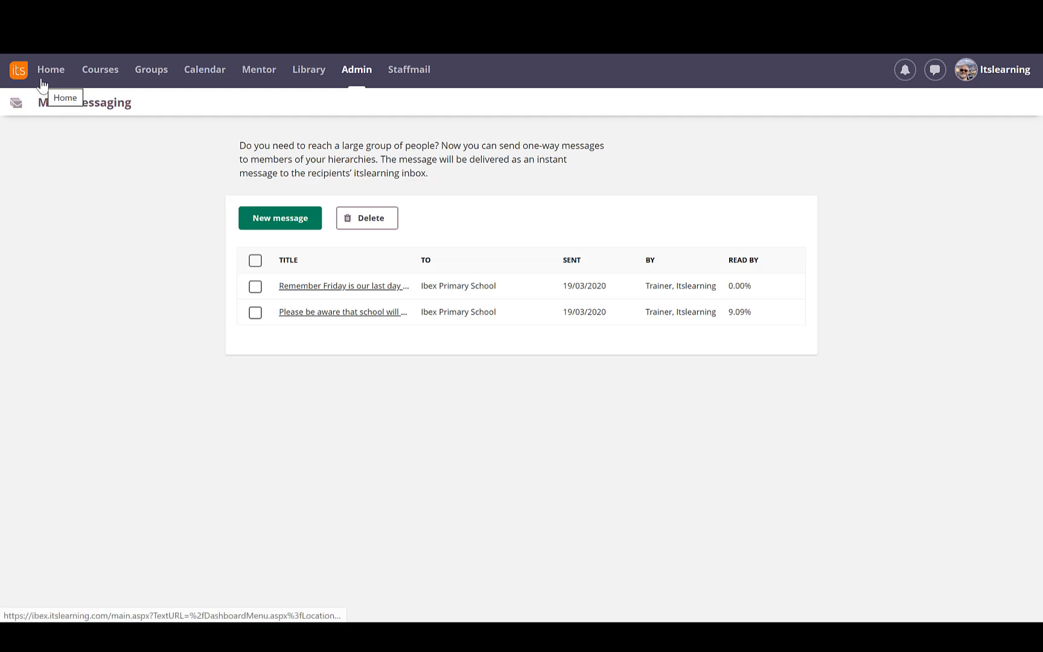
left_click(195, 76)
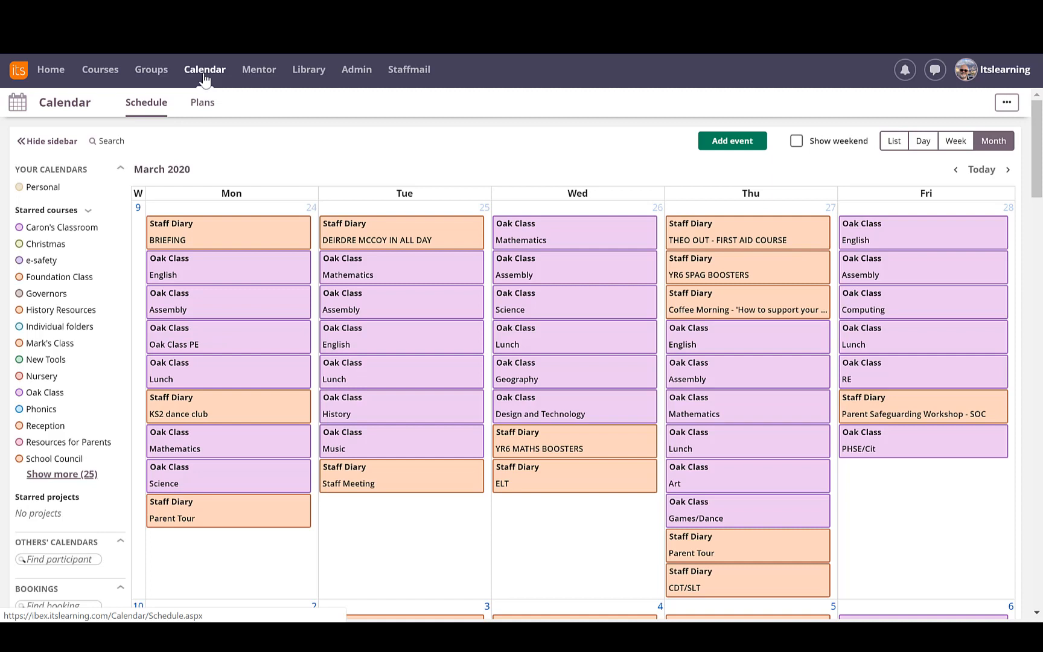
Step: Search the Library for "volcano" and look over the matching resources
left_click(308, 70)
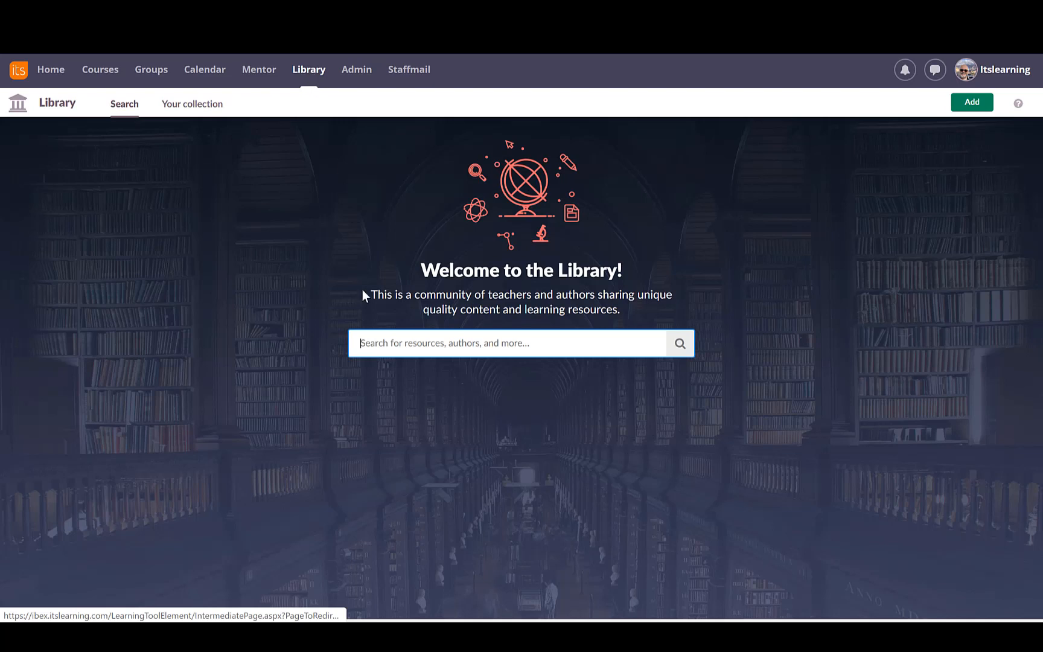
left_click(363, 342)
type("volcano")
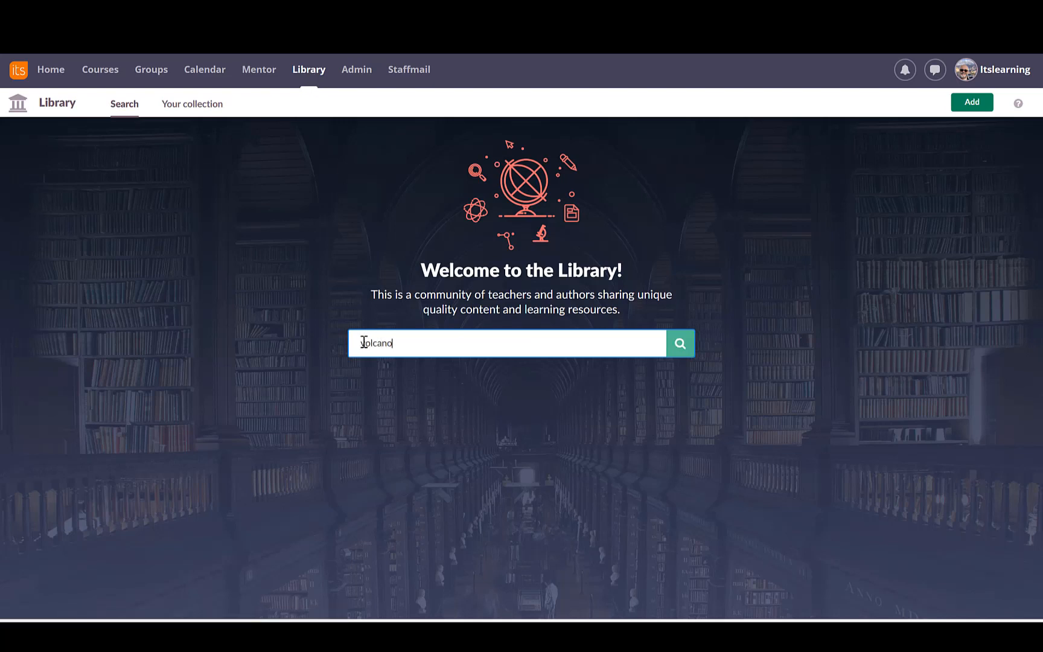
key("Return")
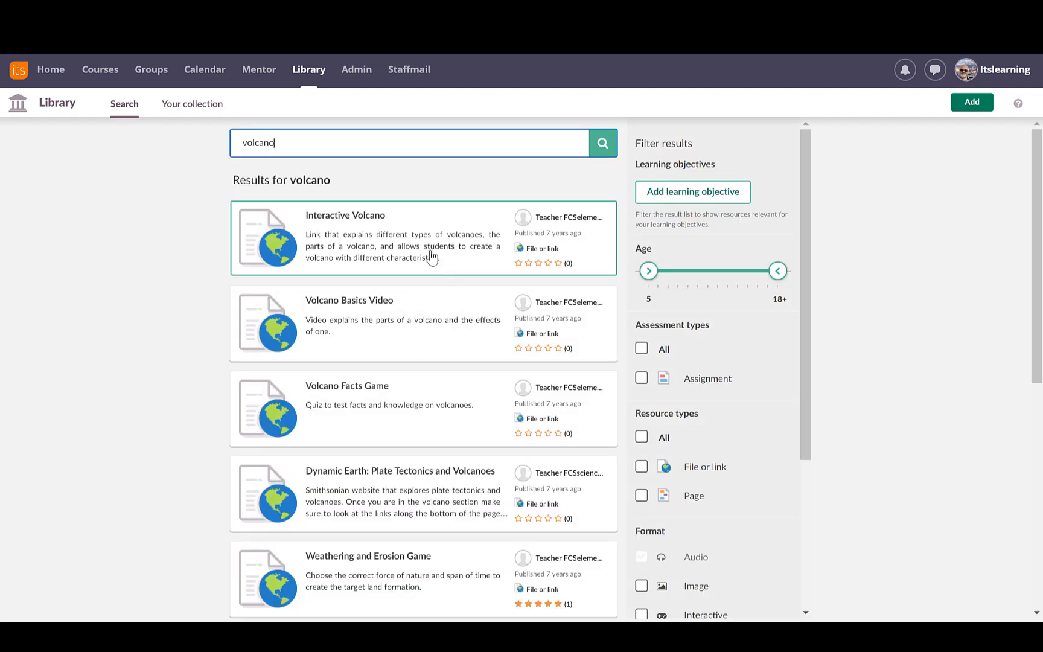
mouse_move(430, 254)
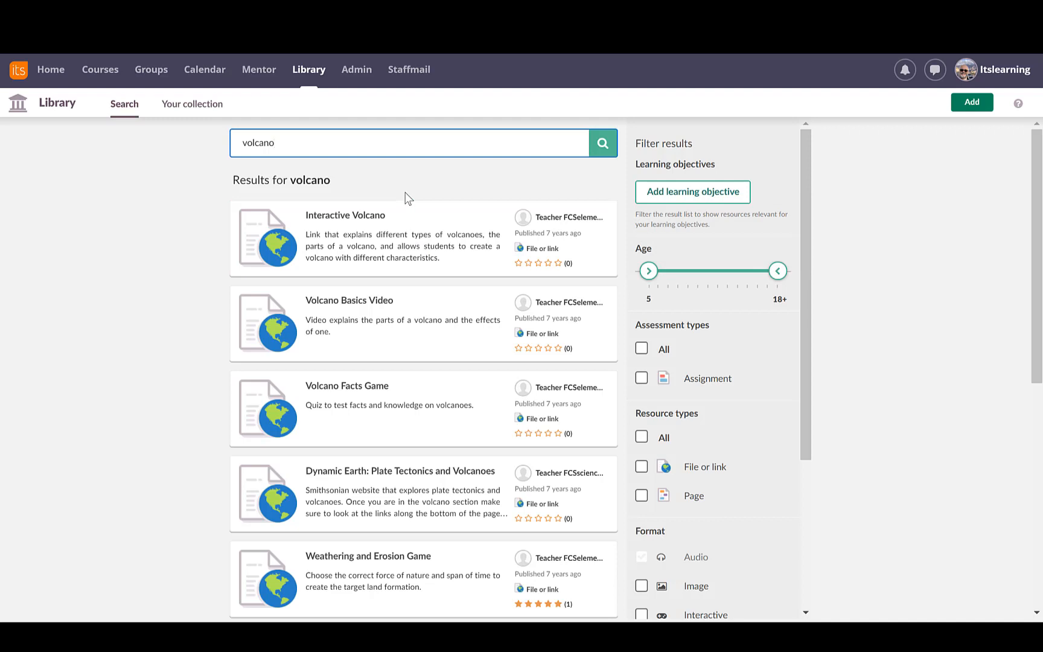
mouse_move(407, 221)
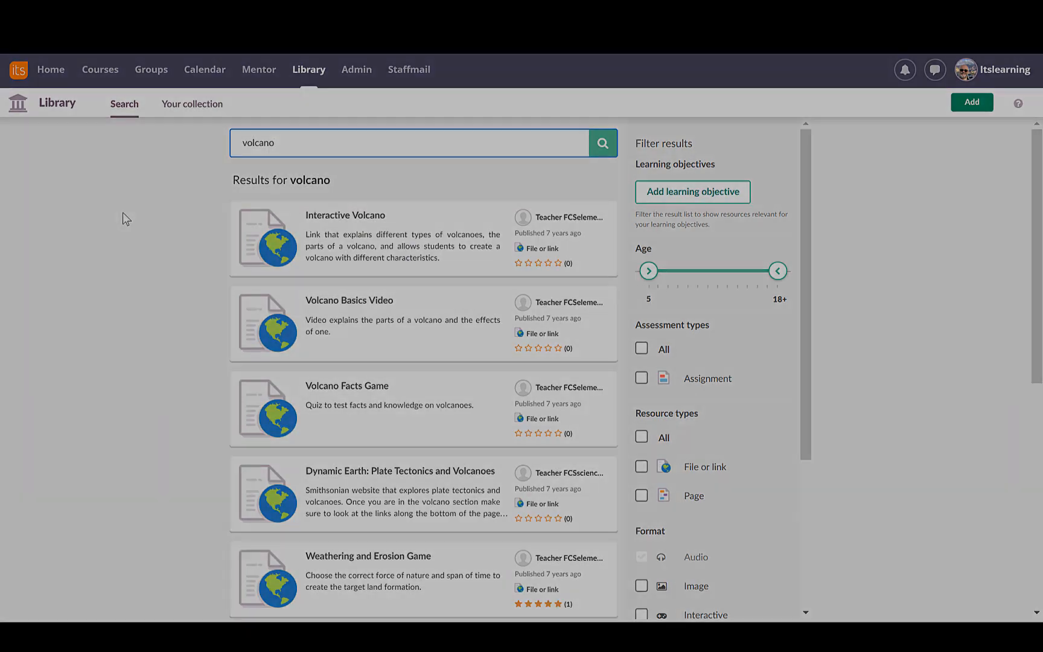
Step: Open the Oak Class course, and move its welcome block to the second column and back above BBC Newsround
left_click(101, 71)
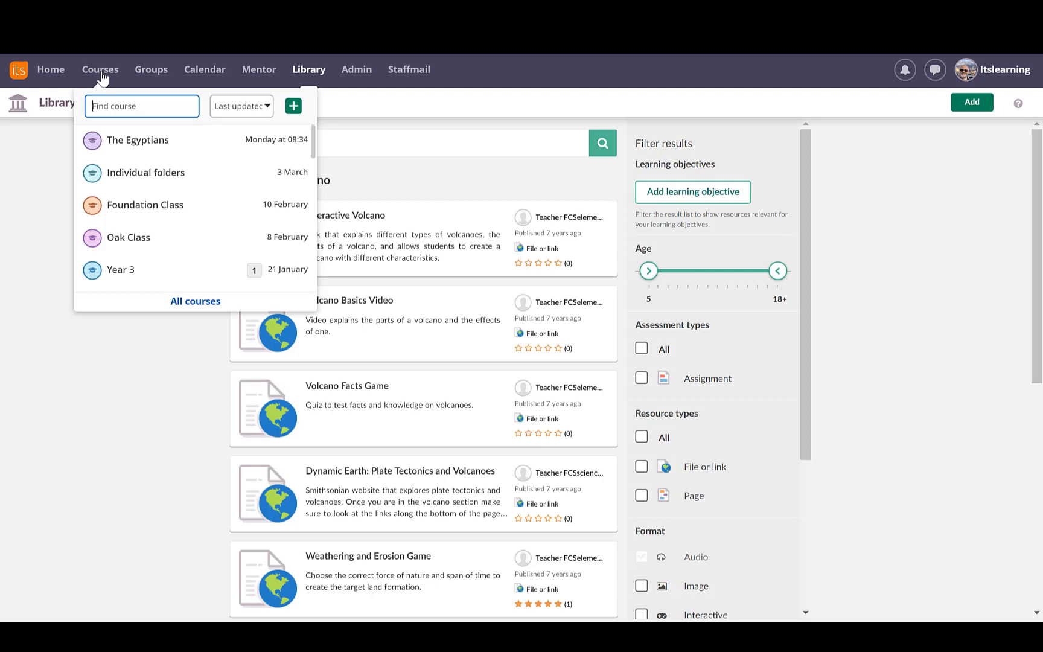
left_click(140, 242)
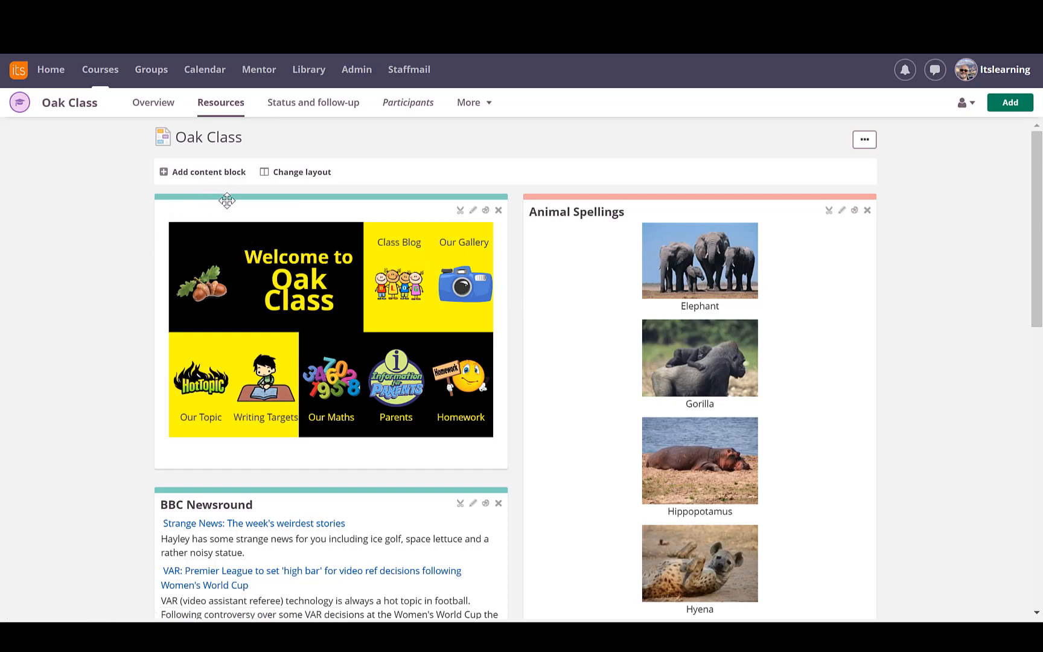
left_click_drag(227, 199, 598, 204)
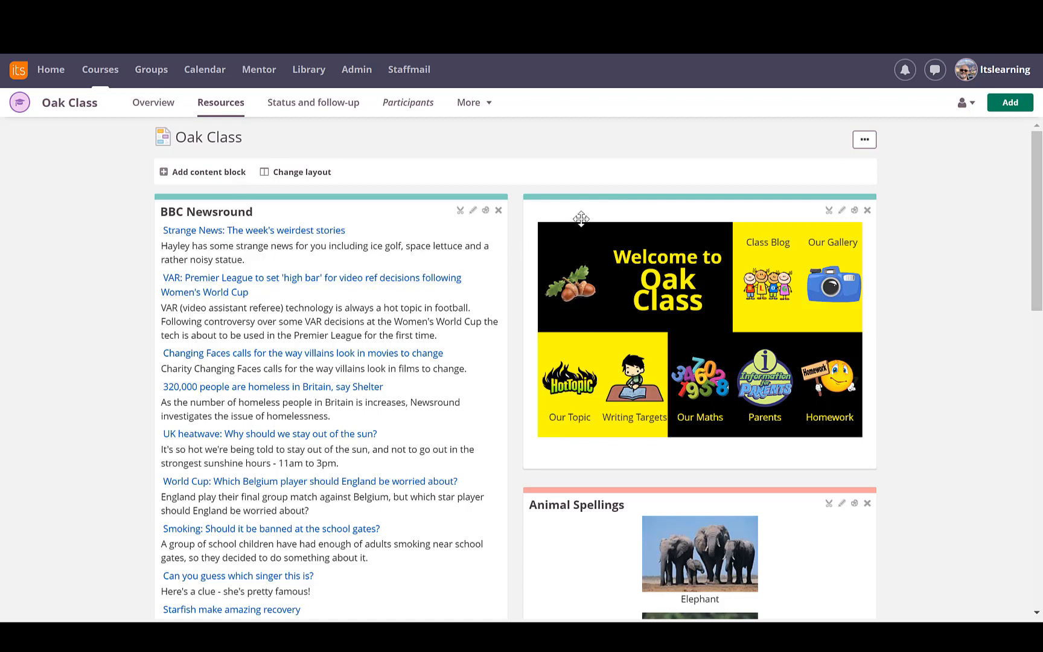
left_click_drag(584, 212, 256, 210)
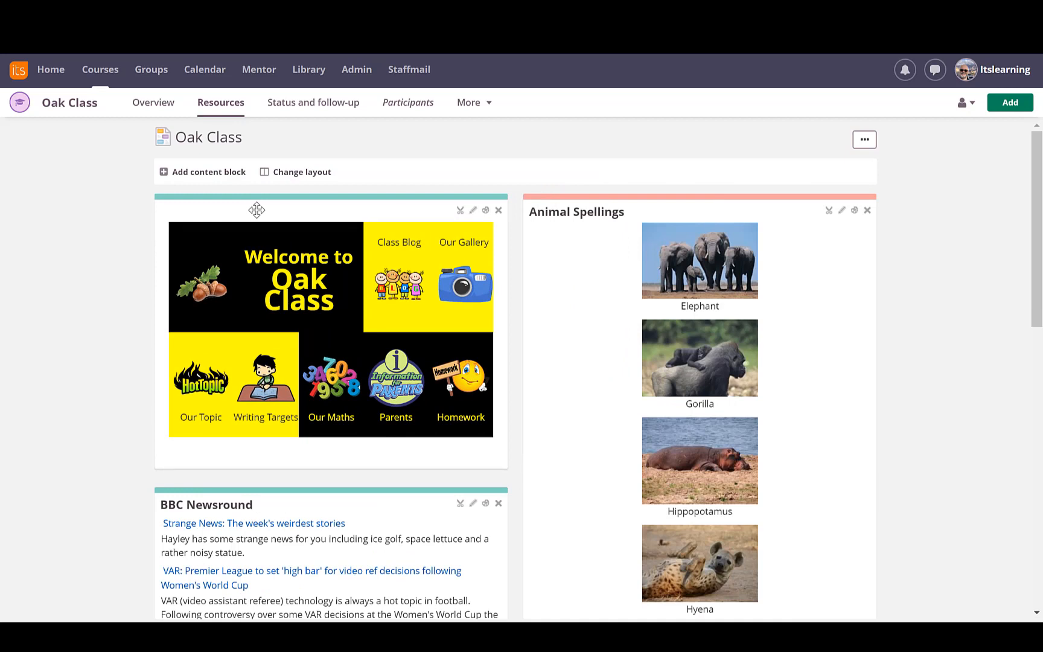
Step: Inspect the title and image captions of the Animal Spellings image block, leaving the block unedited
left_click(841, 210)
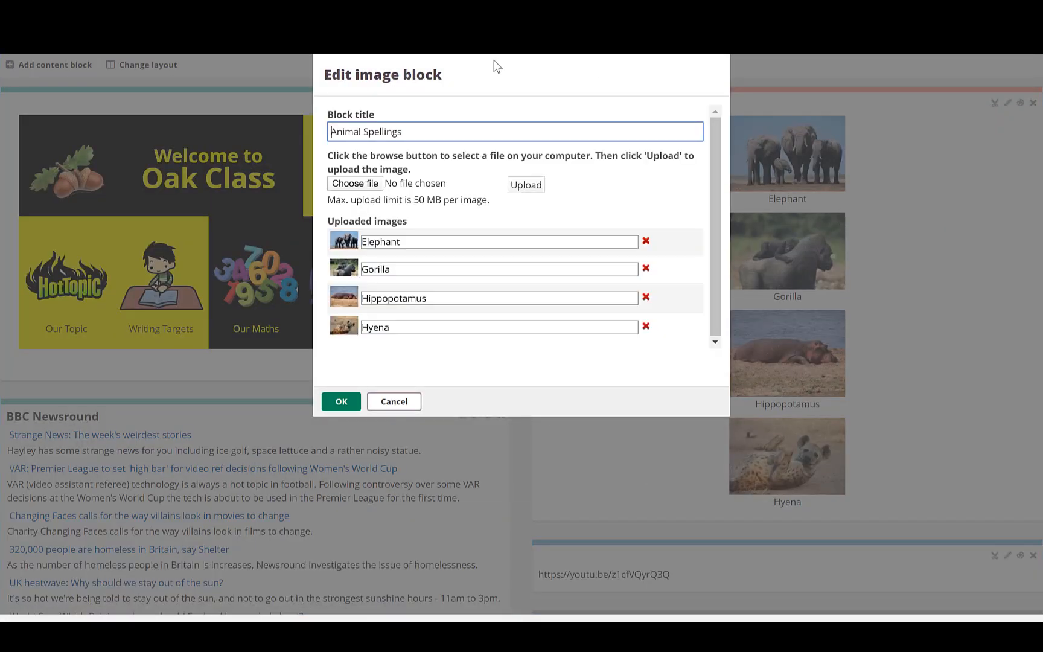
left_click(589, 244)
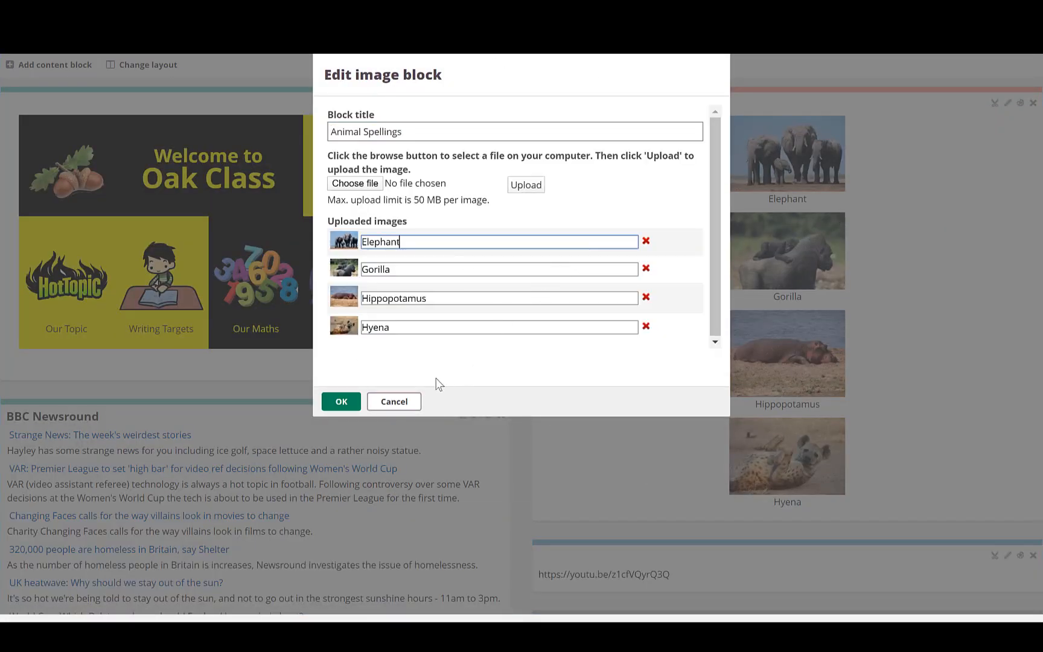
left_click(395, 402)
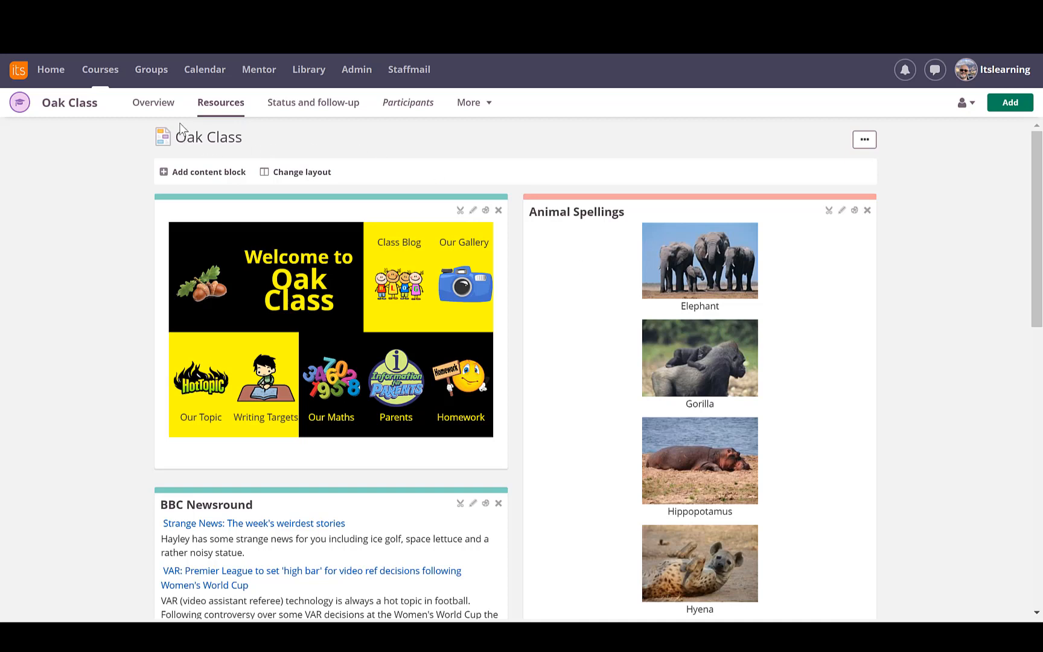
Step: Open the Staff Diary course to view its announcements and events, and check the school calendar's monthly schedule
left_click(100, 73)
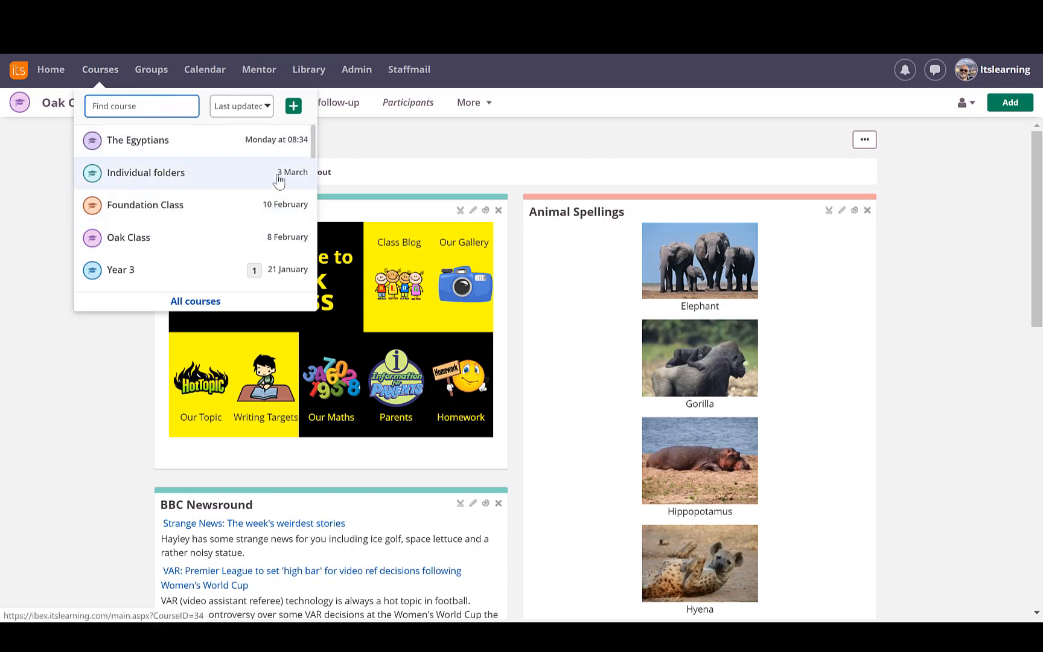
left_click_drag(312, 146, 309, 237)
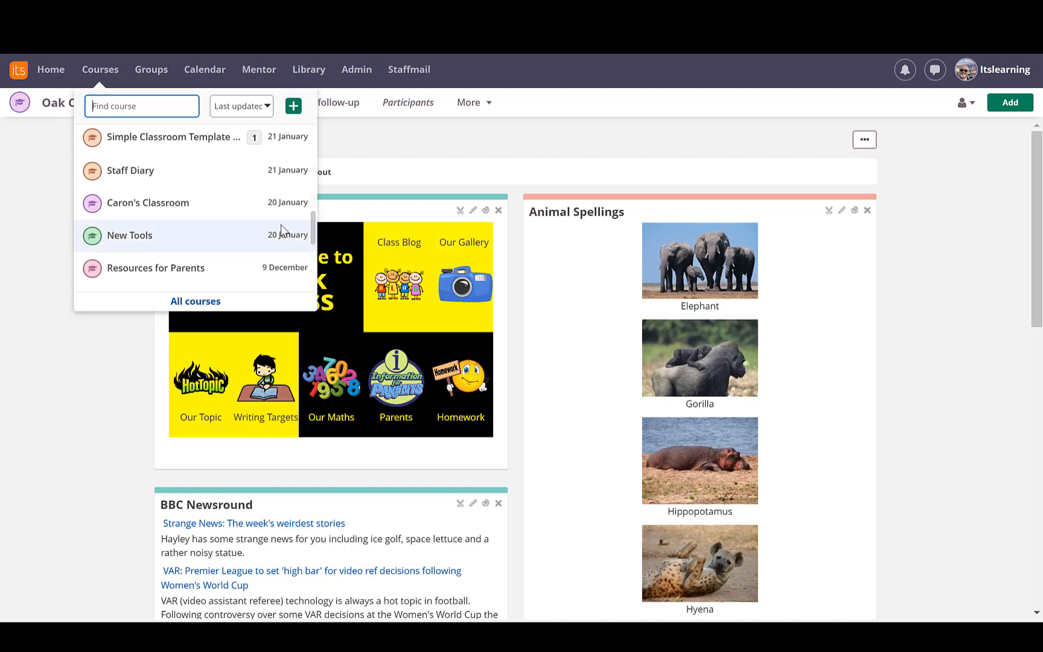
left_click(137, 175)
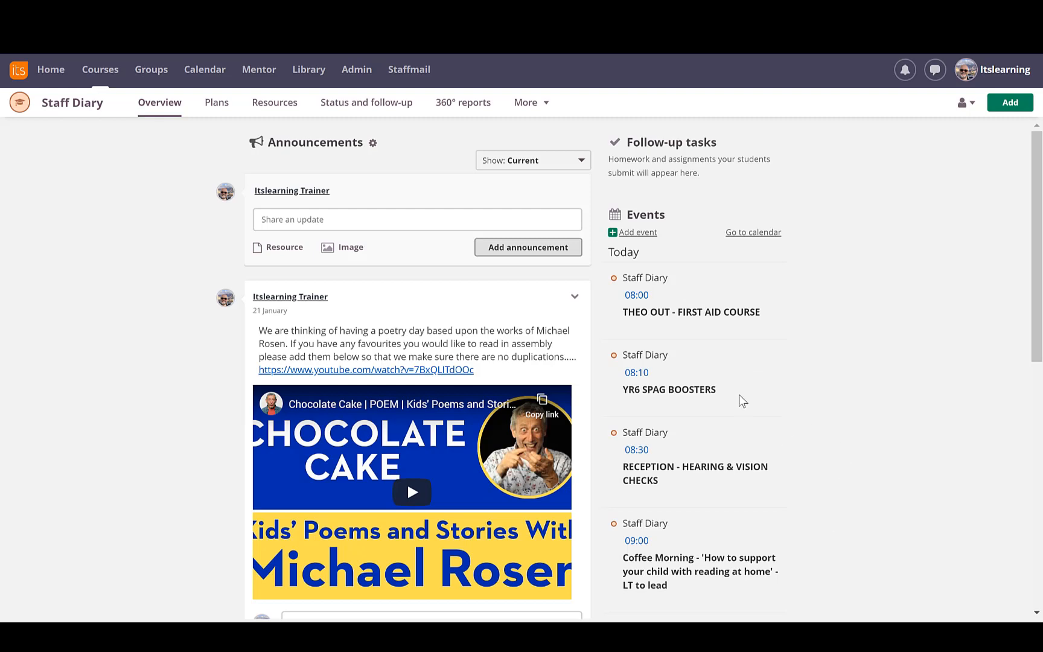
left_click(208, 72)
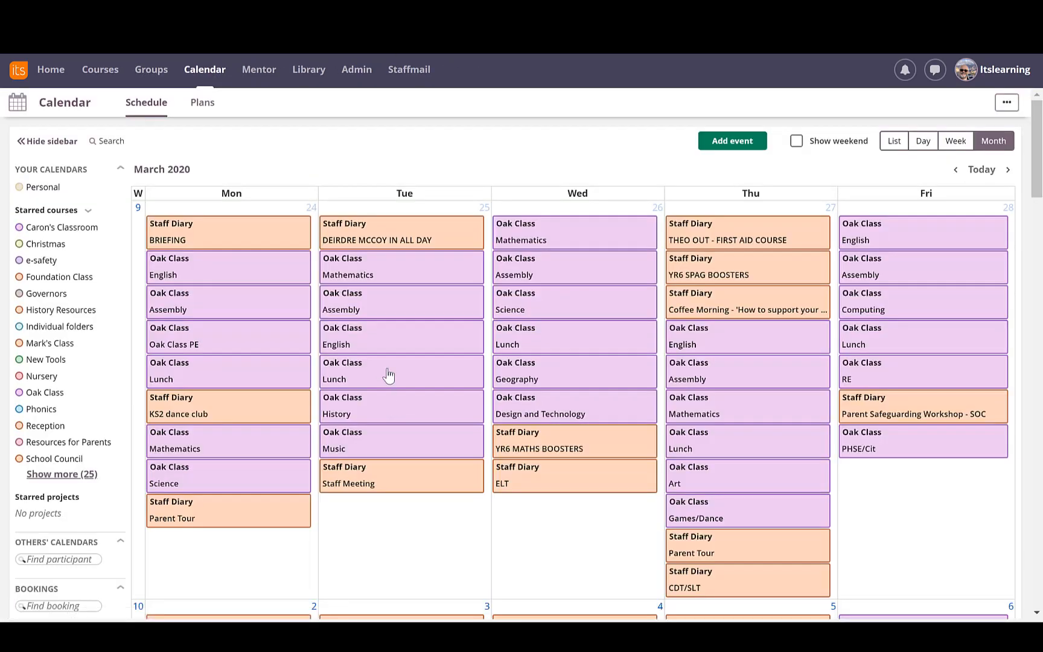
Step: View the Governors course resources and expand the Governor Resources folder
left_click(101, 81)
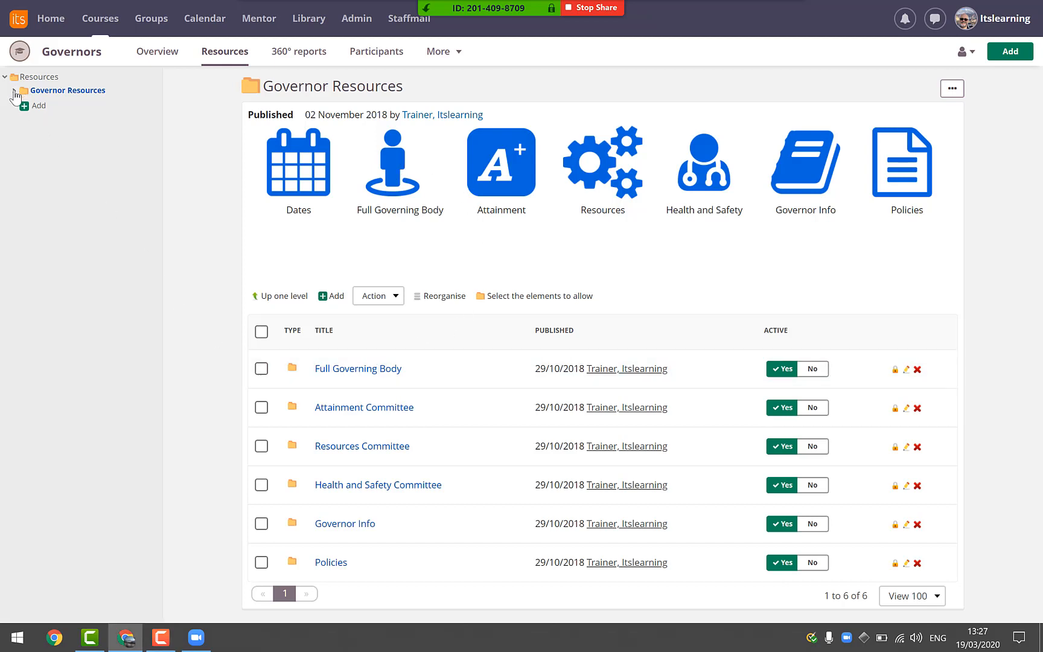
left_click(14, 91)
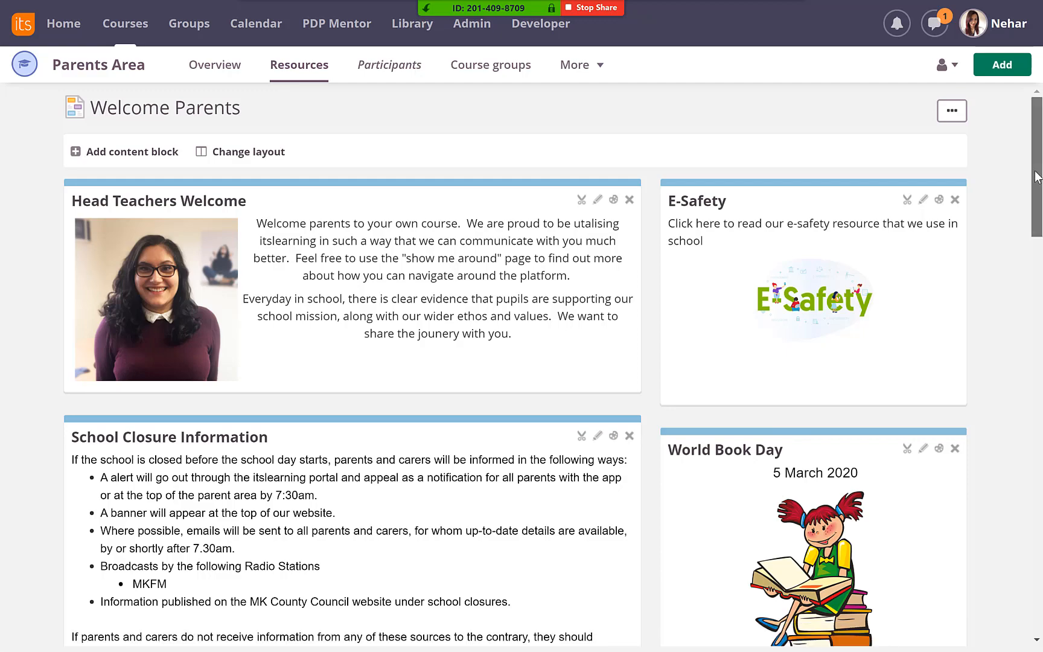
Step: Look through the Parents Area's Welcome Parents page, from the head teacher's welcome to the Let's Discuss block, and return to its beginning
left_click_drag(1036, 178, 1041, 299)
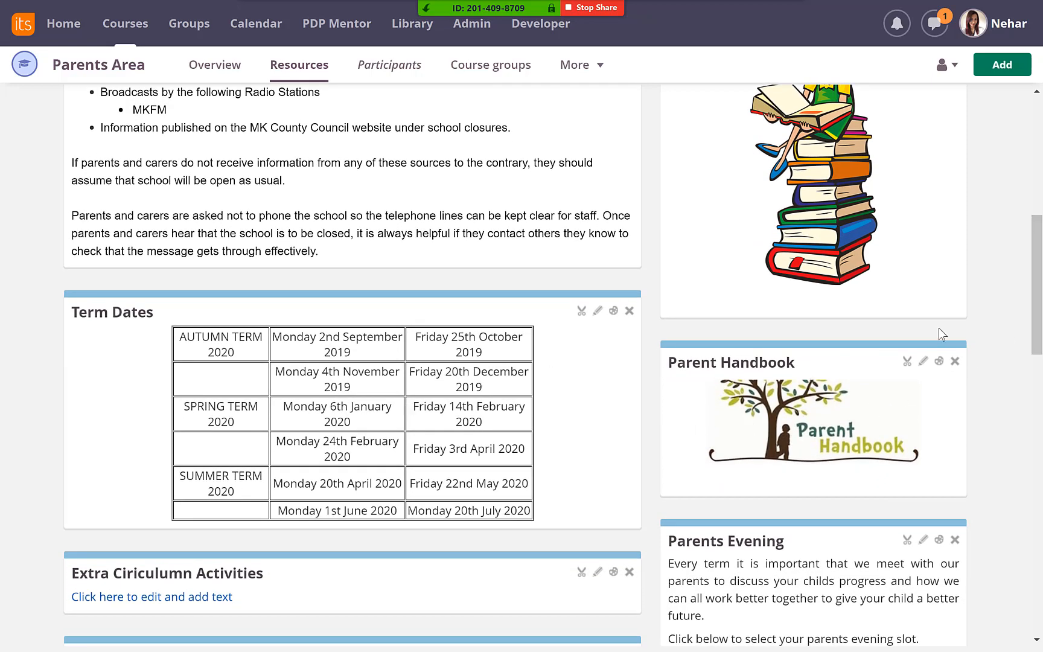
left_click_drag(1039, 289, 1041, 366)
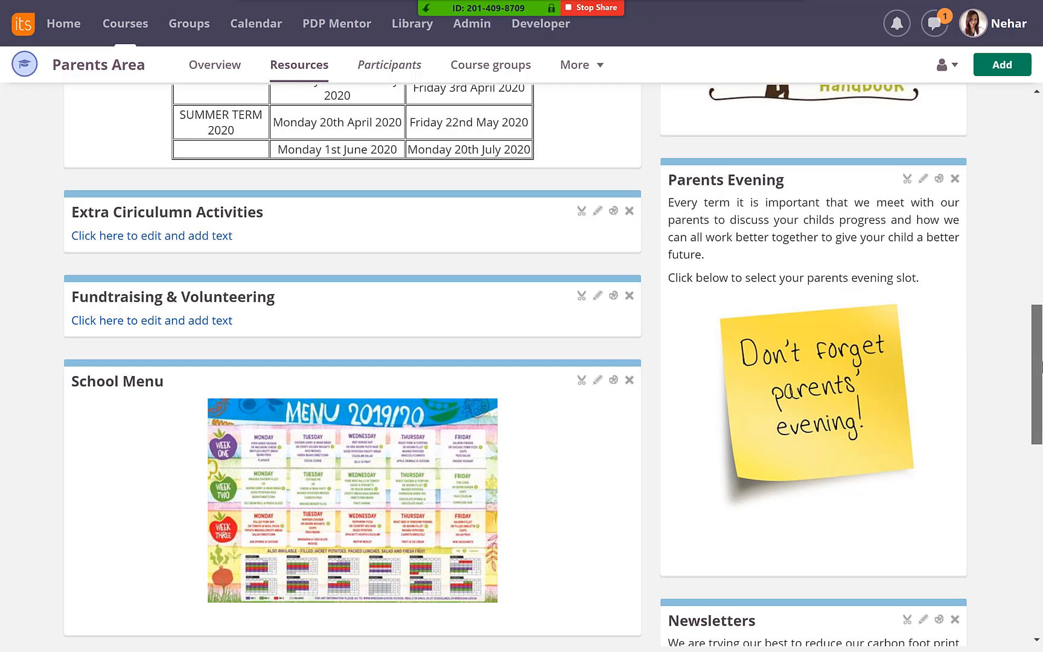
left_click_drag(1041, 365, 1040, 342)
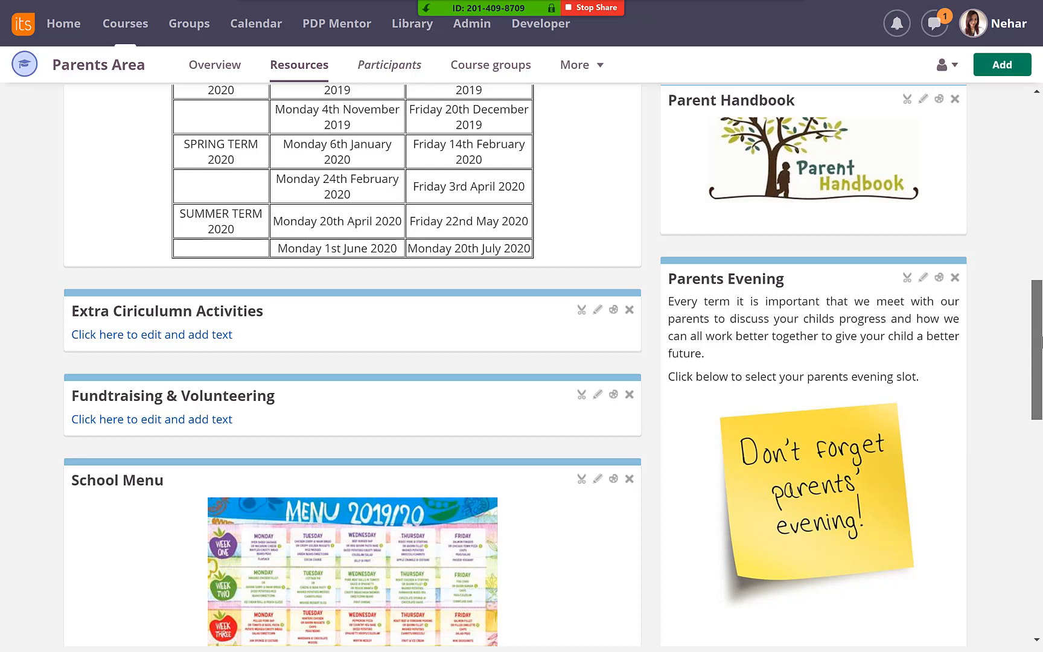
left_click_drag(1041, 342, 1040, 451)
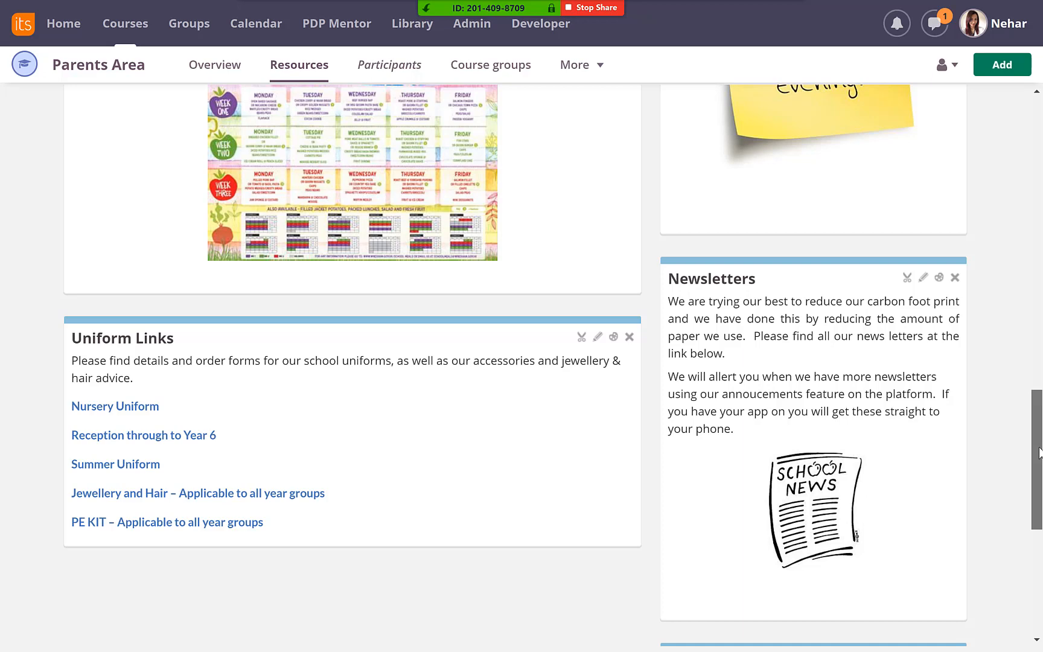
left_click_drag(1039, 453, 1040, 555)
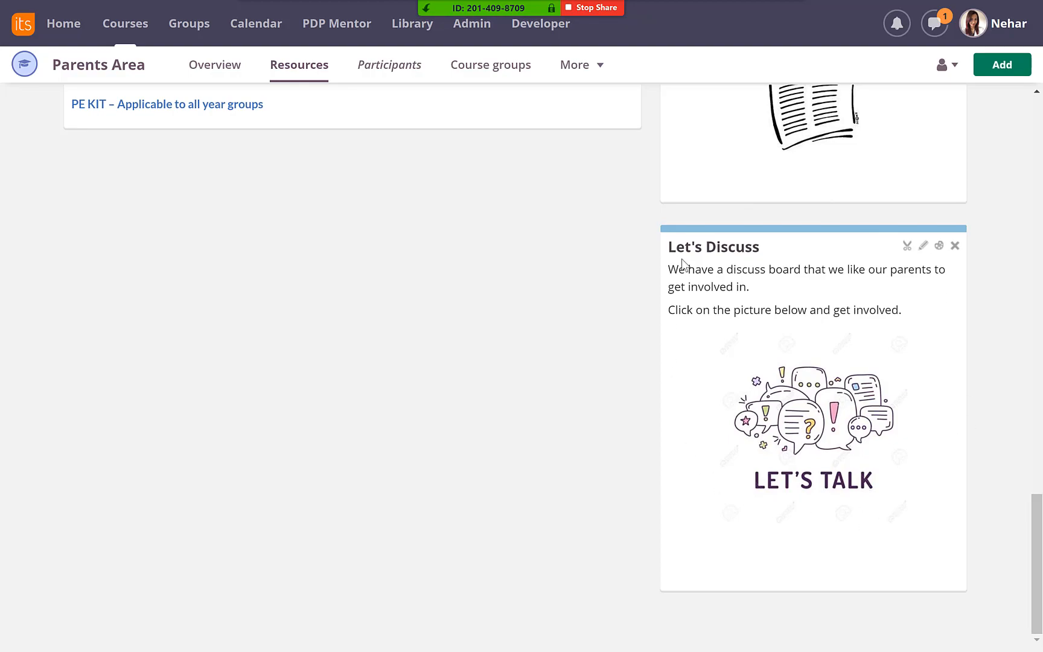
left_click_drag(1036, 527, 1041, 112)
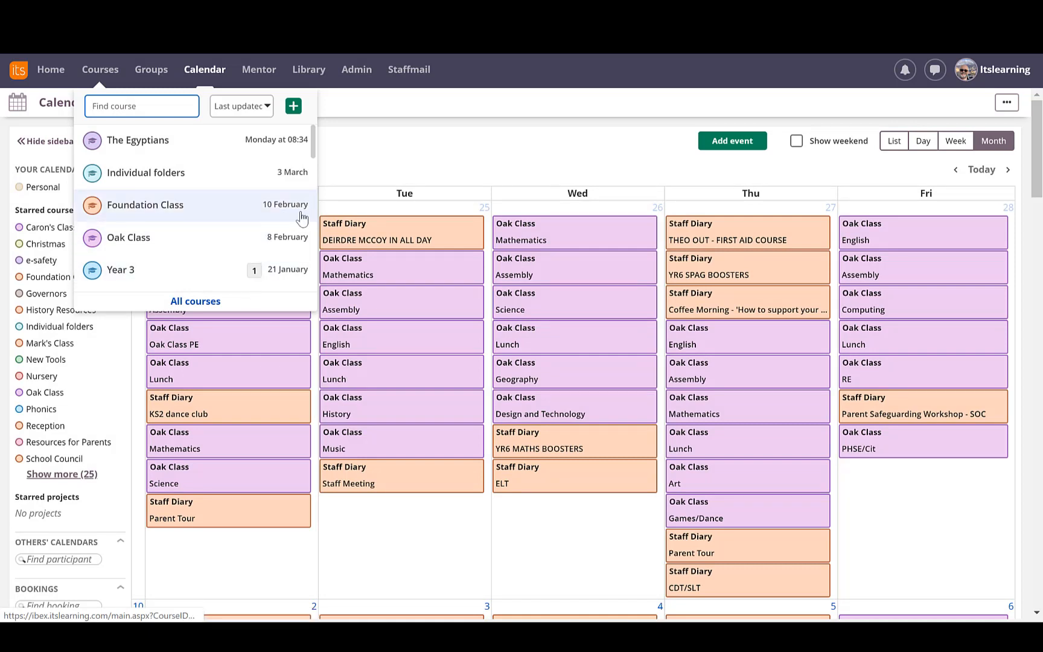
Step: Create a regular course titled "Green Class" with a green course colour
left_click(295, 110)
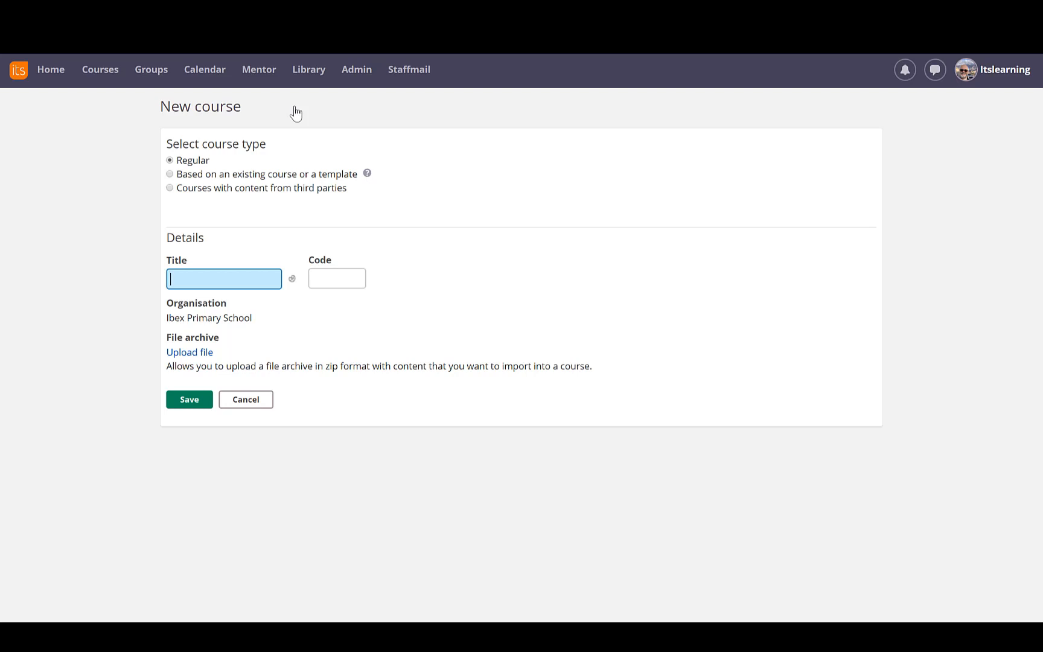
type("Green Class")
left_click(292, 280)
left_click(224, 305)
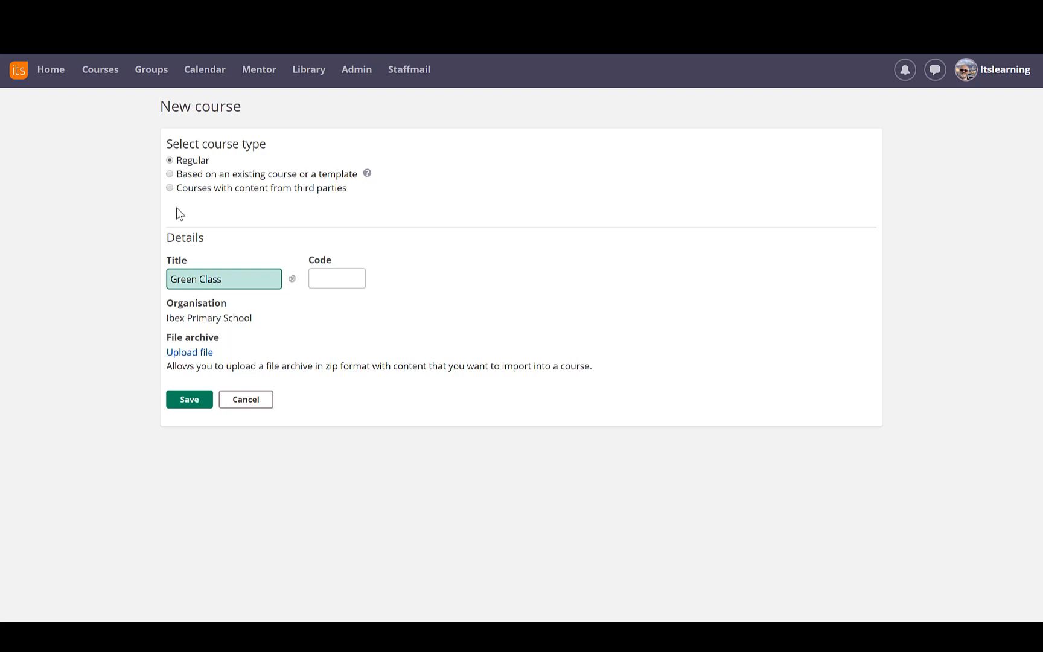
left_click(202, 406)
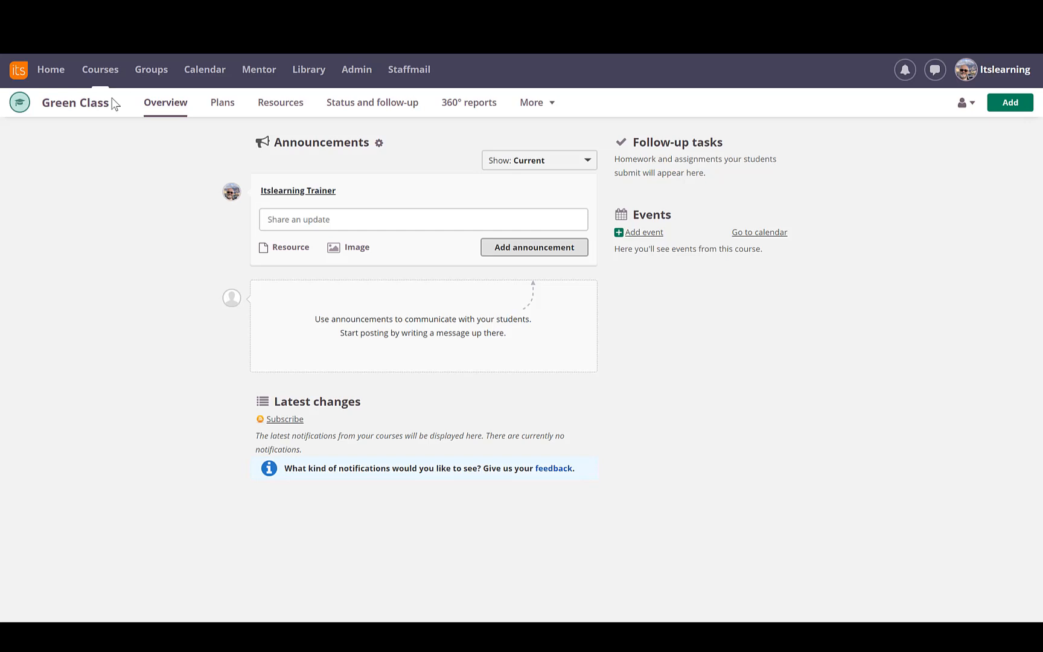
Step: From the Green Class resources, search the library's ready-to-use content for "classroom icons"
left_click(281, 104)
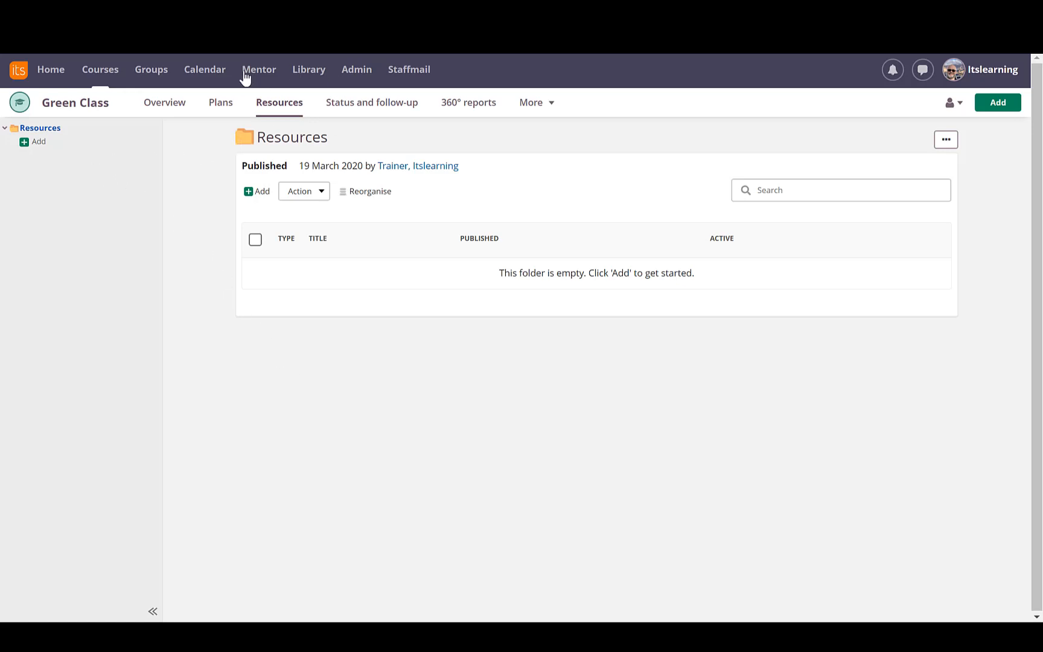
left_click(38, 143)
left_click(36, 144)
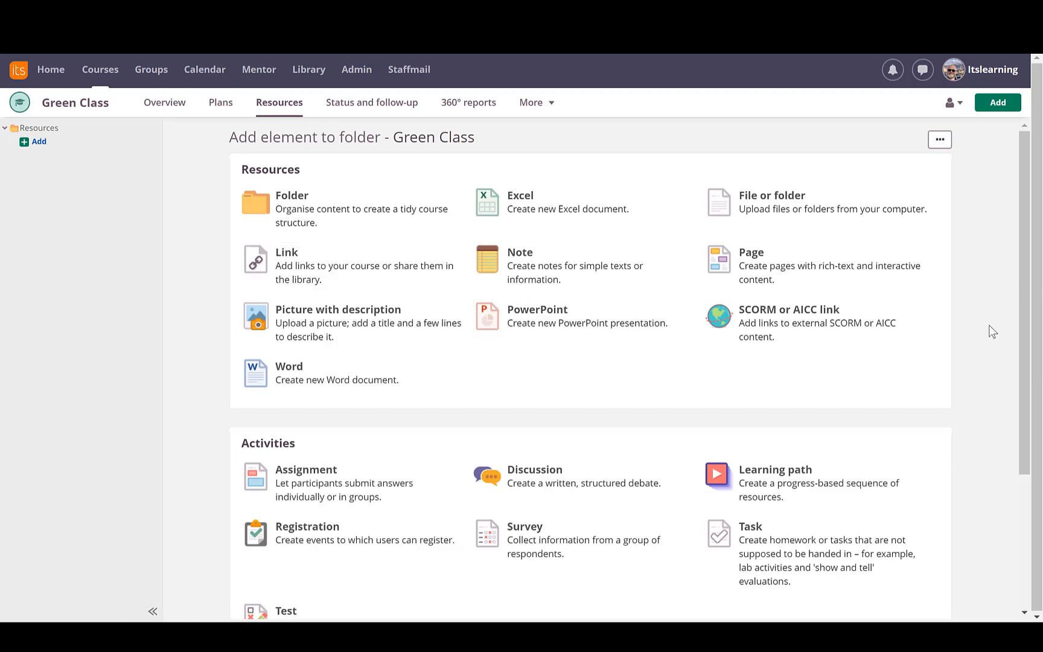
scroll(992, 332, "down", 3)
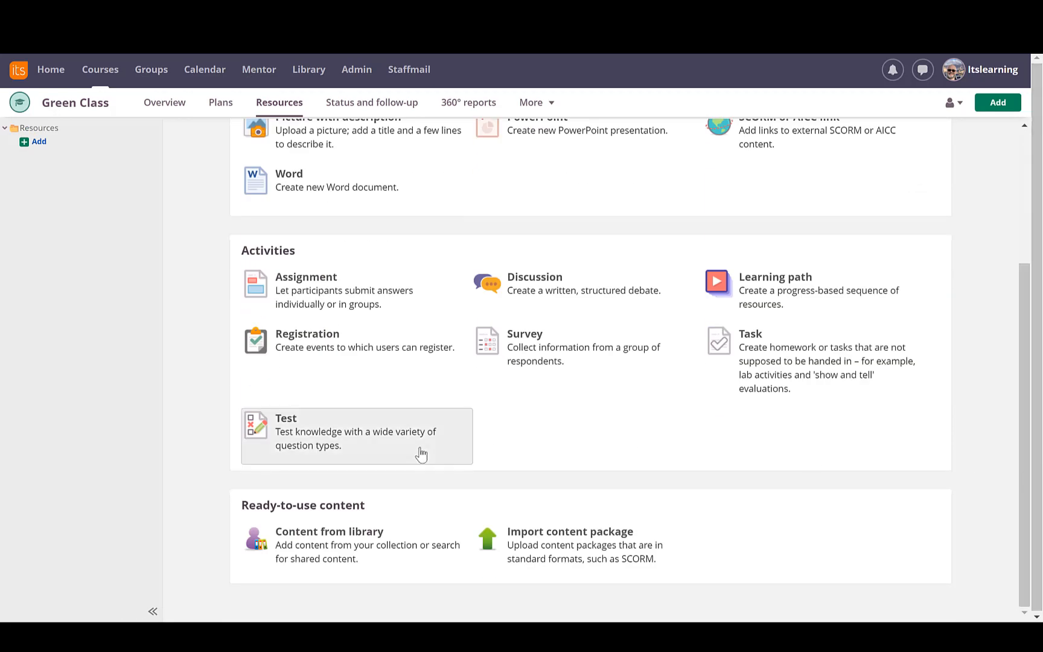
left_click(320, 543)
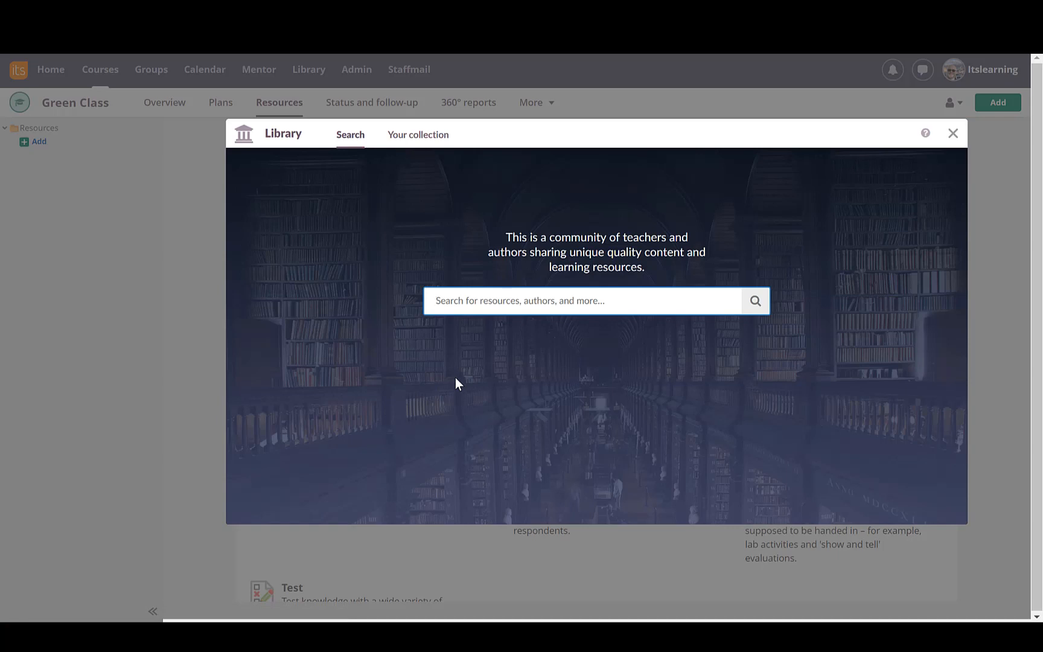
type("classro")
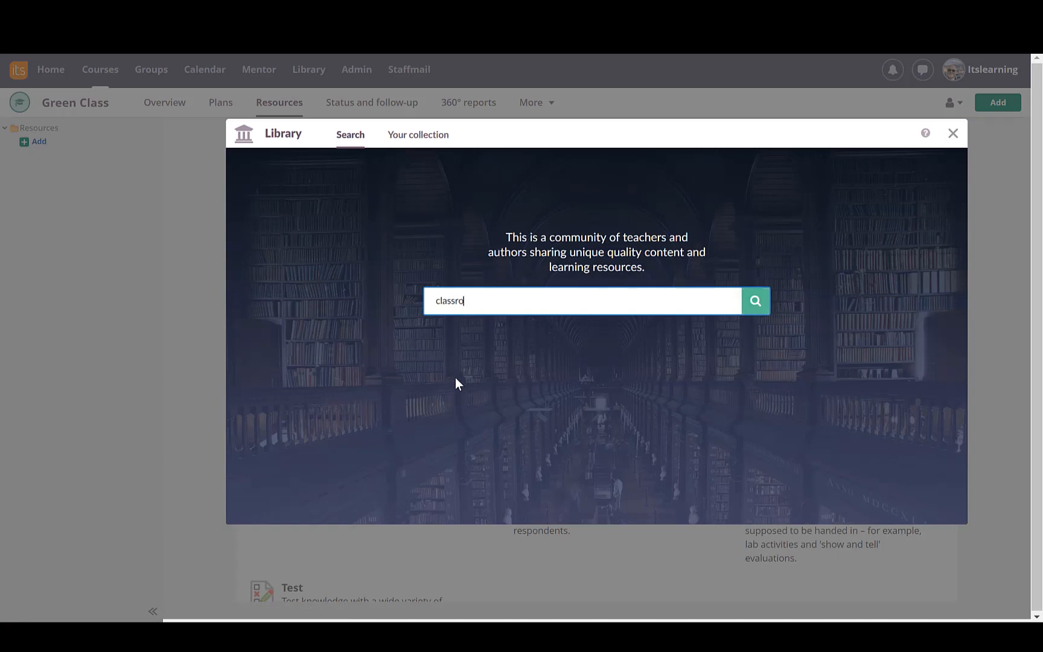
type("om icons")
key("Return")
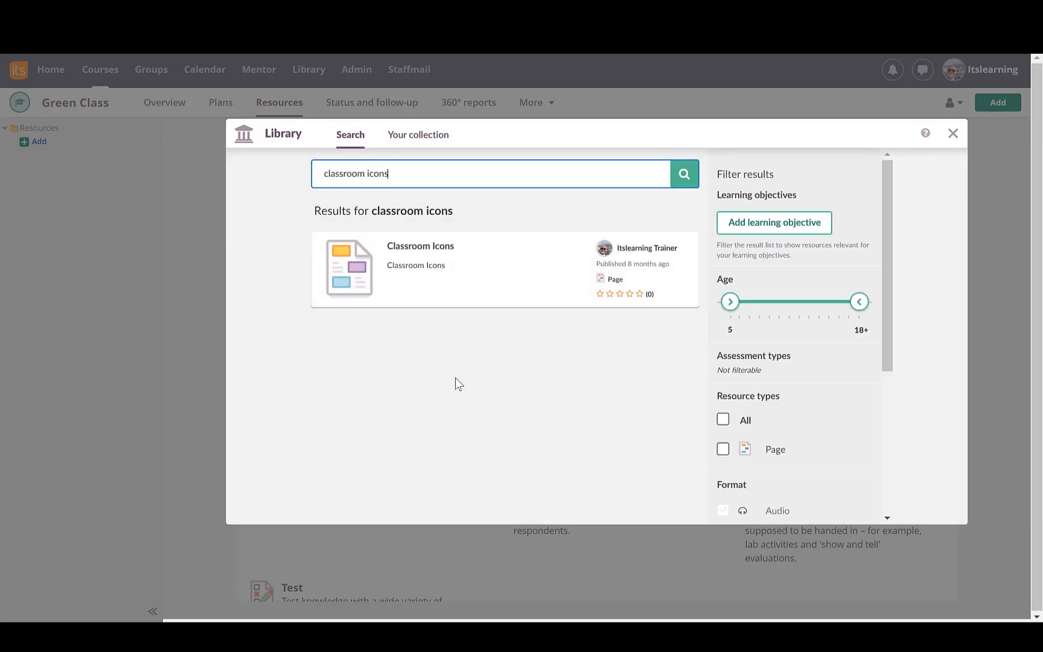
Step: Add the Classroom Icons page from the library to the Green Class course and close the library
left_click(428, 261)
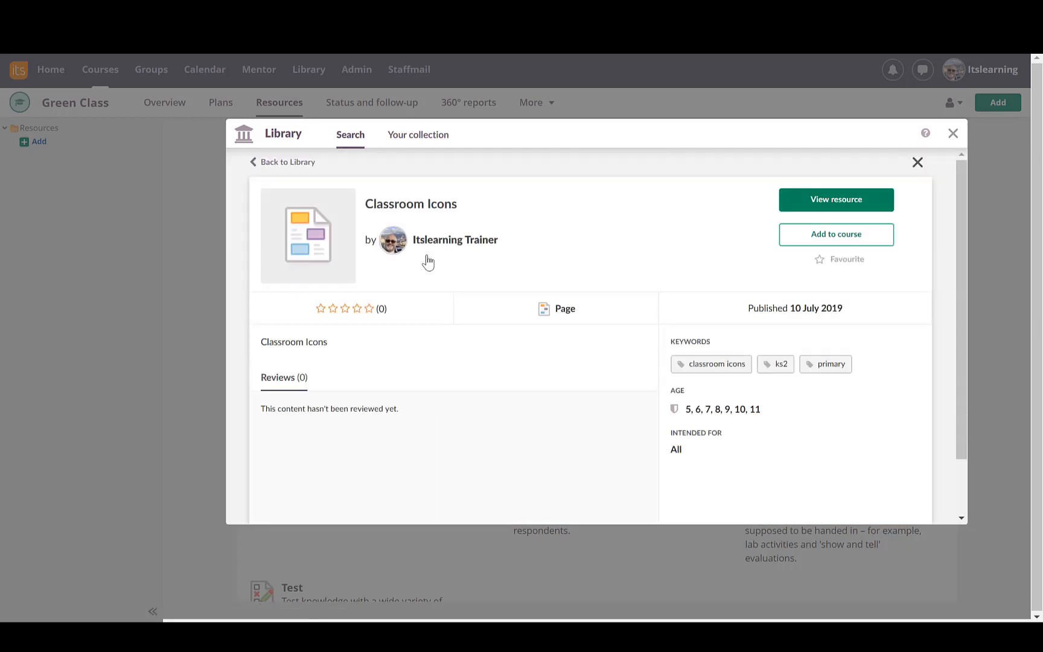
left_click(832, 237)
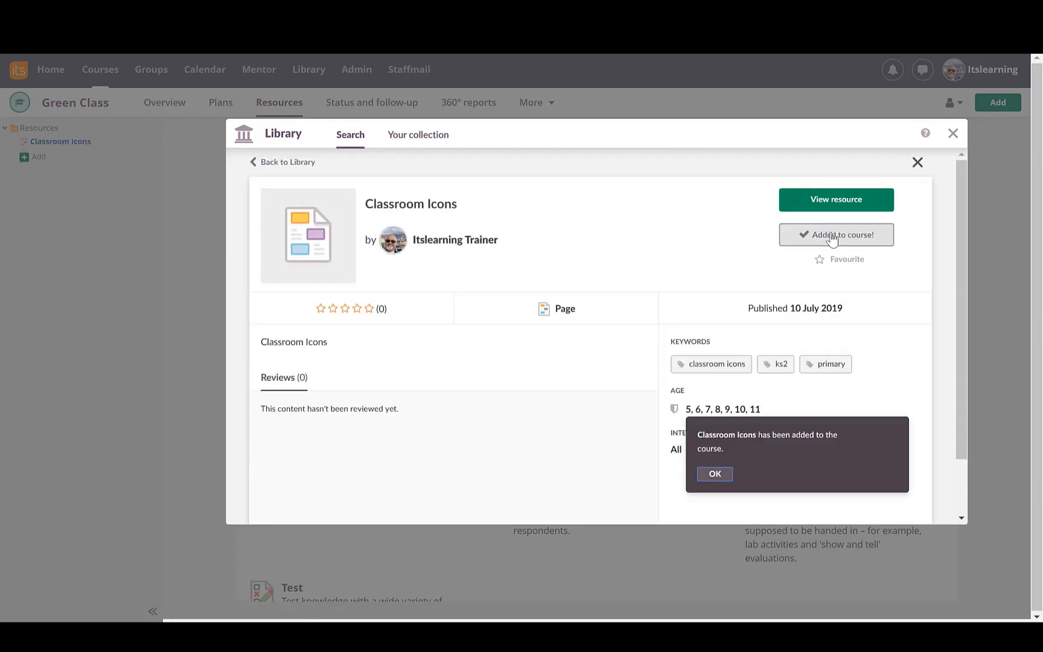
left_click(716, 474)
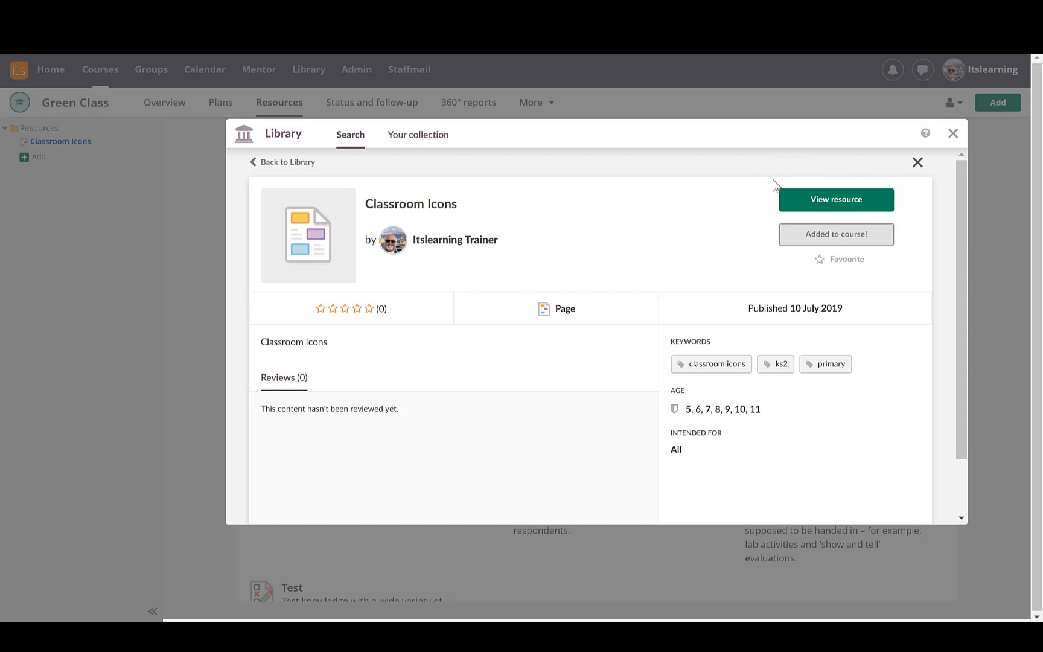
left_click(918, 163)
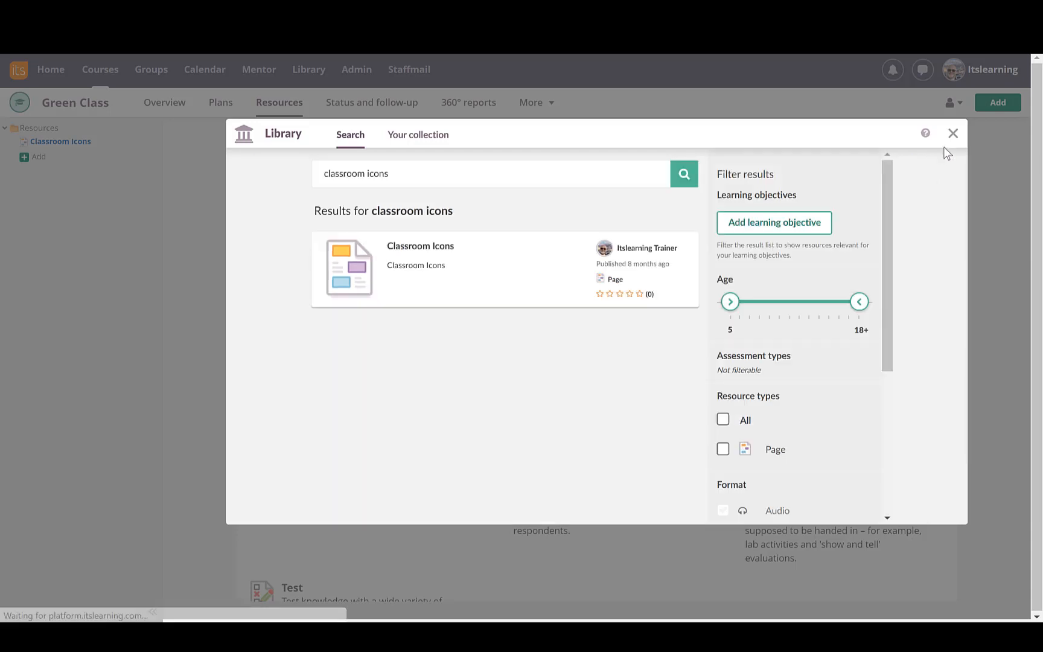
left_click(952, 134)
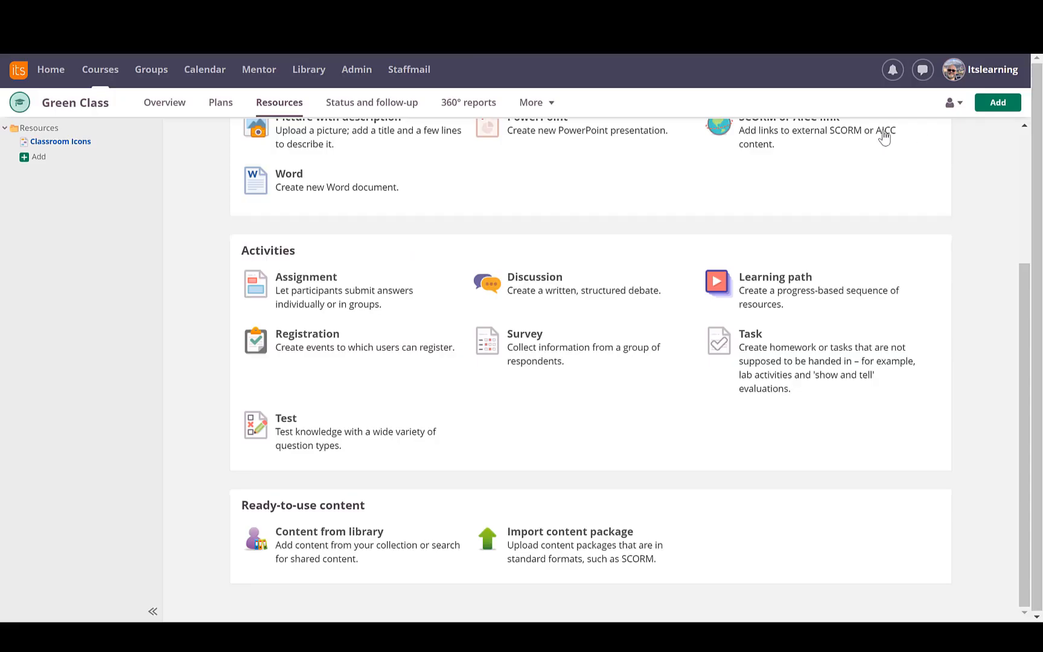
Step: Create an own editable copy of the Classroom Icons page in Green Class and refresh the page
left_click(71, 145)
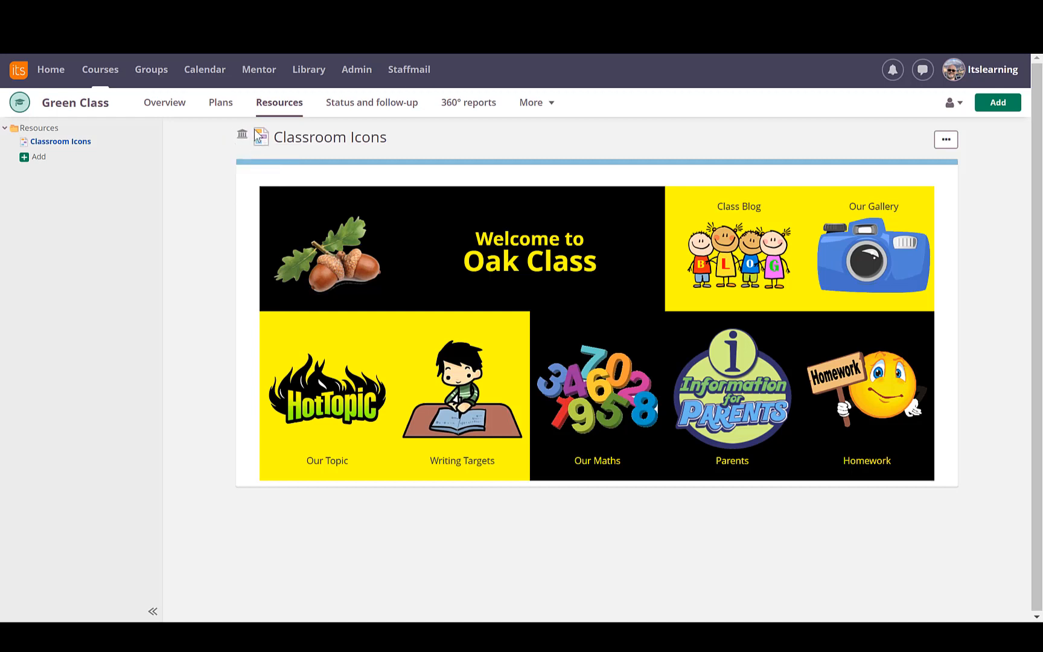
left_click(946, 140)
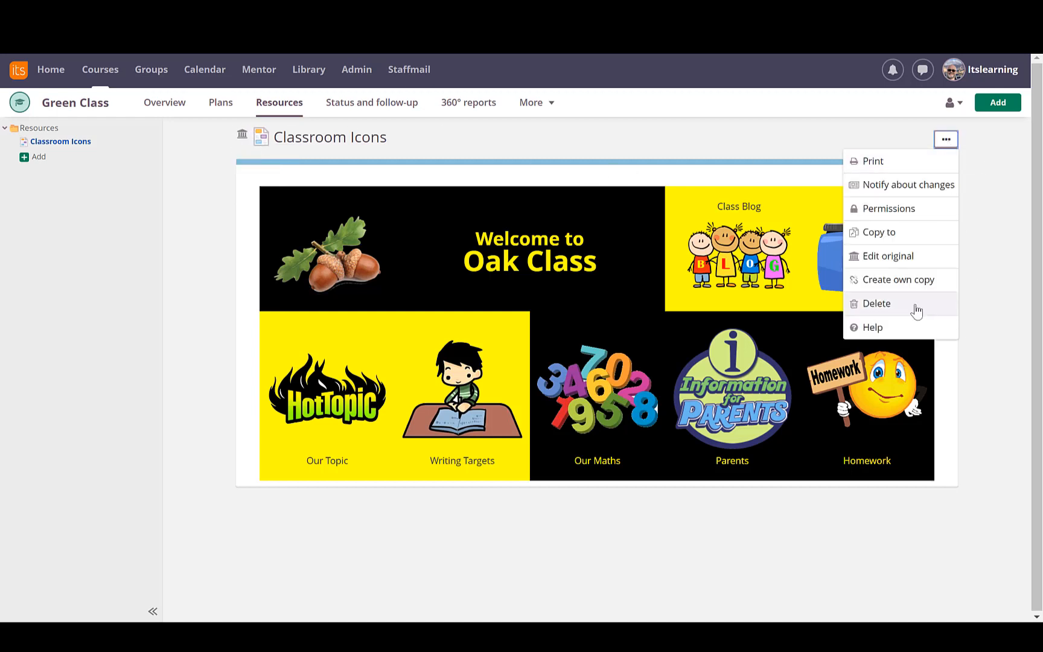
left_click(896, 285)
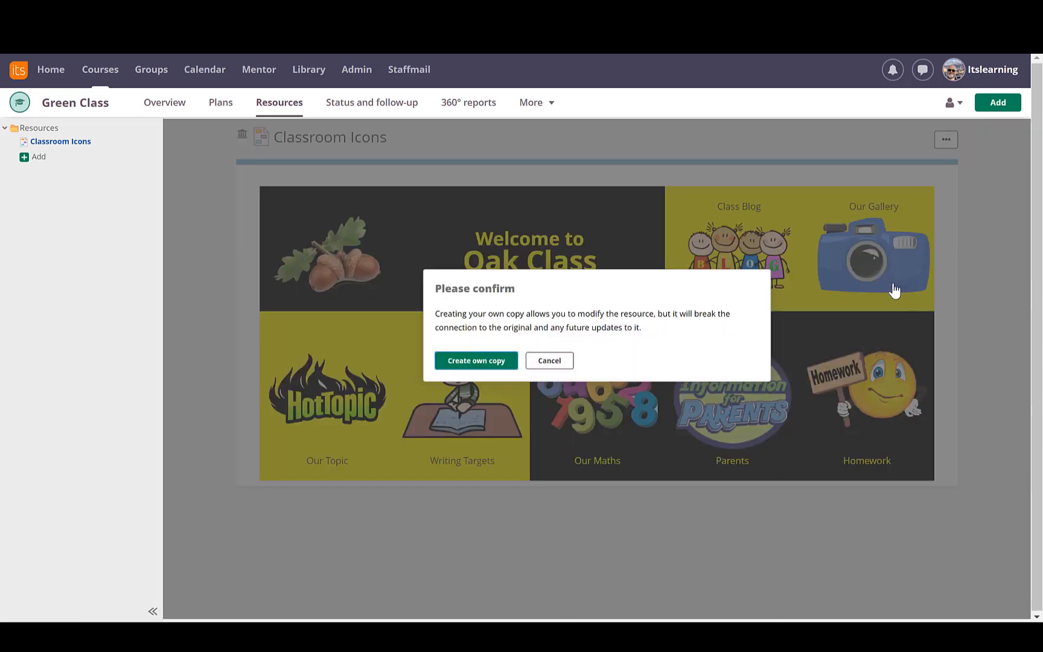
left_click(490, 361)
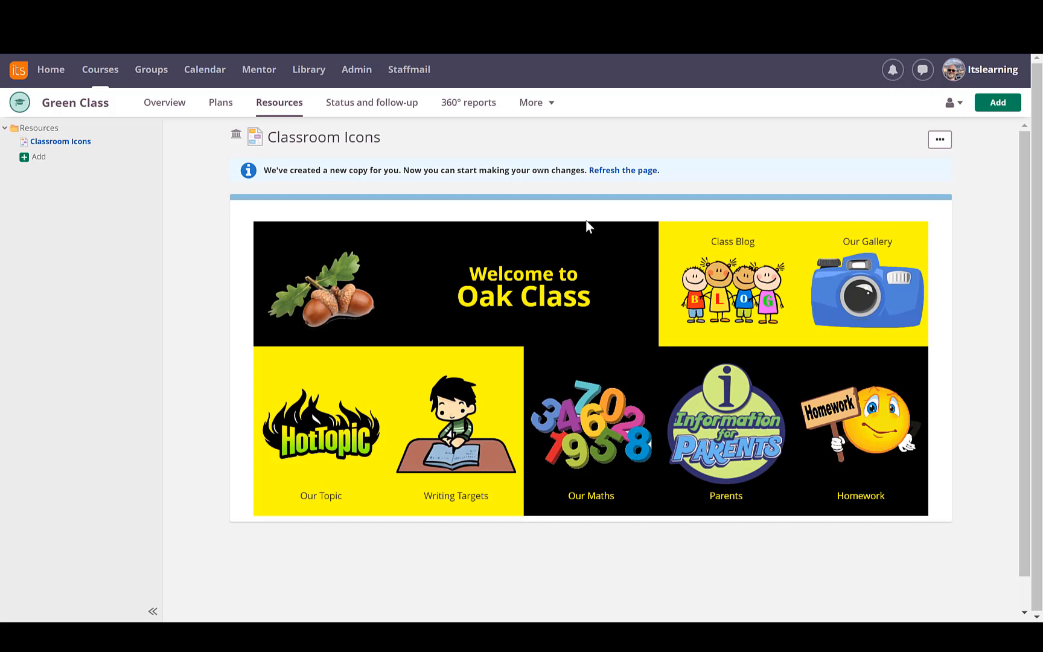
left_click(614, 172)
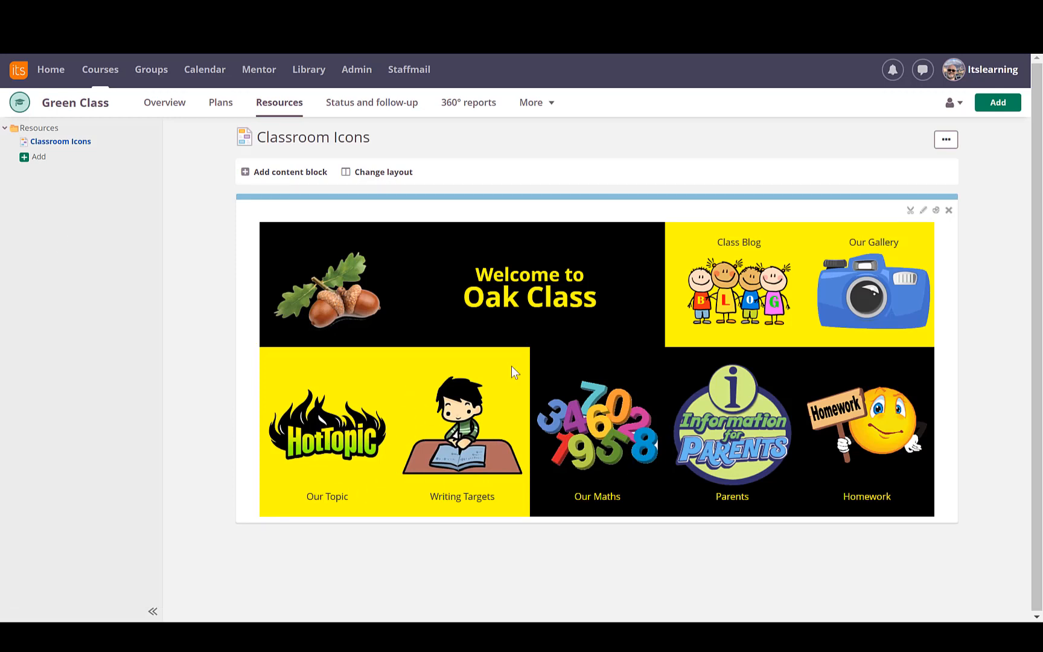
Step: Add a new page to the Green Class resources and title it "Topic Page"
left_click(40, 158)
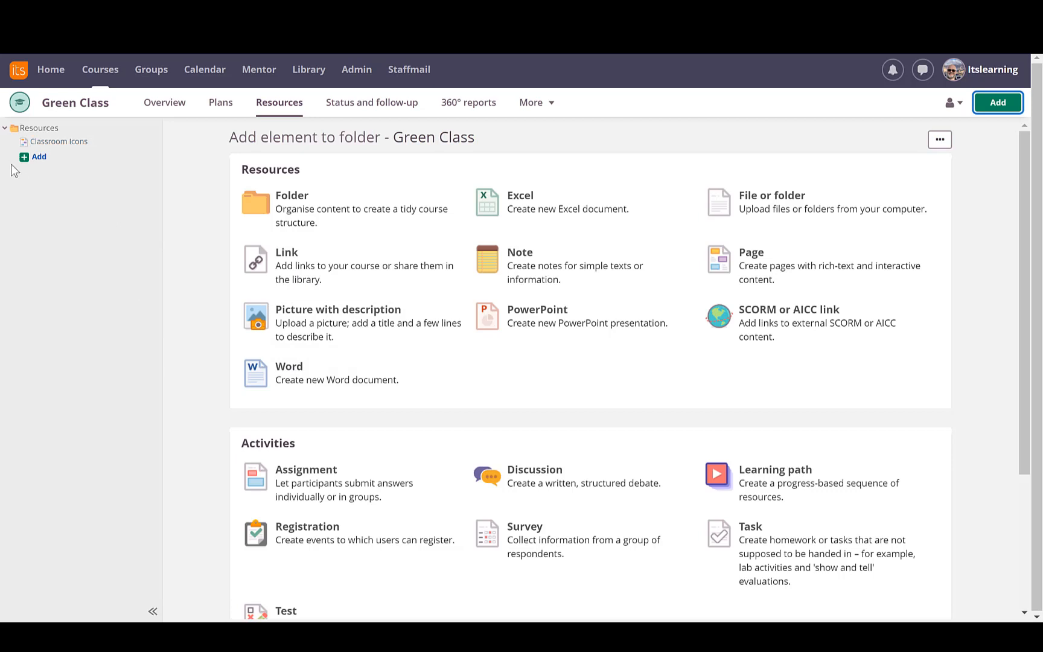
left_click(745, 275)
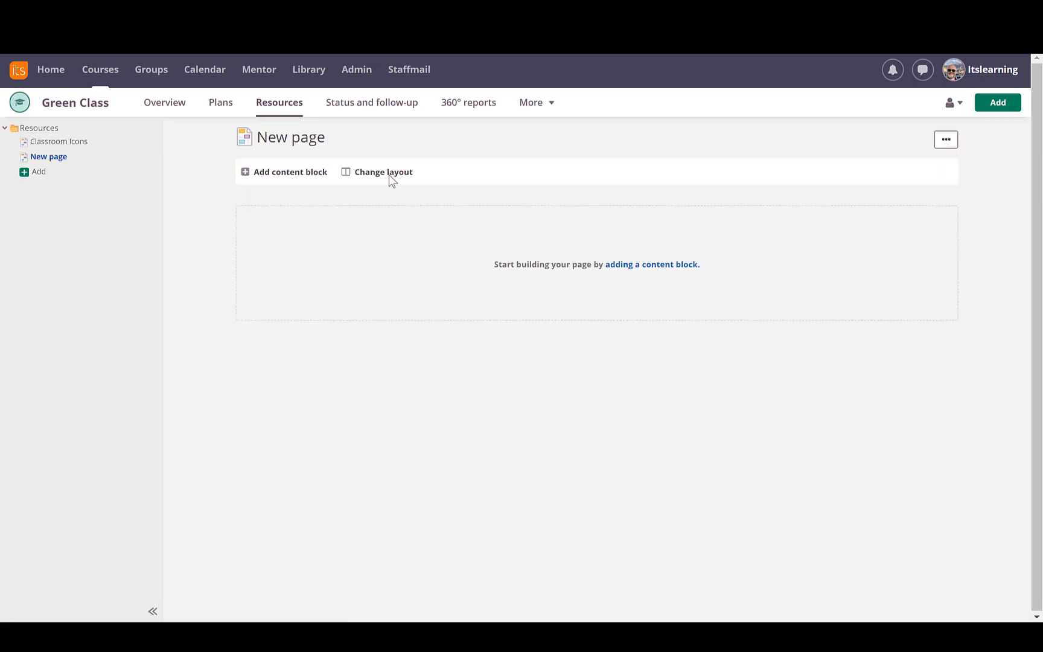
left_click(290, 137)
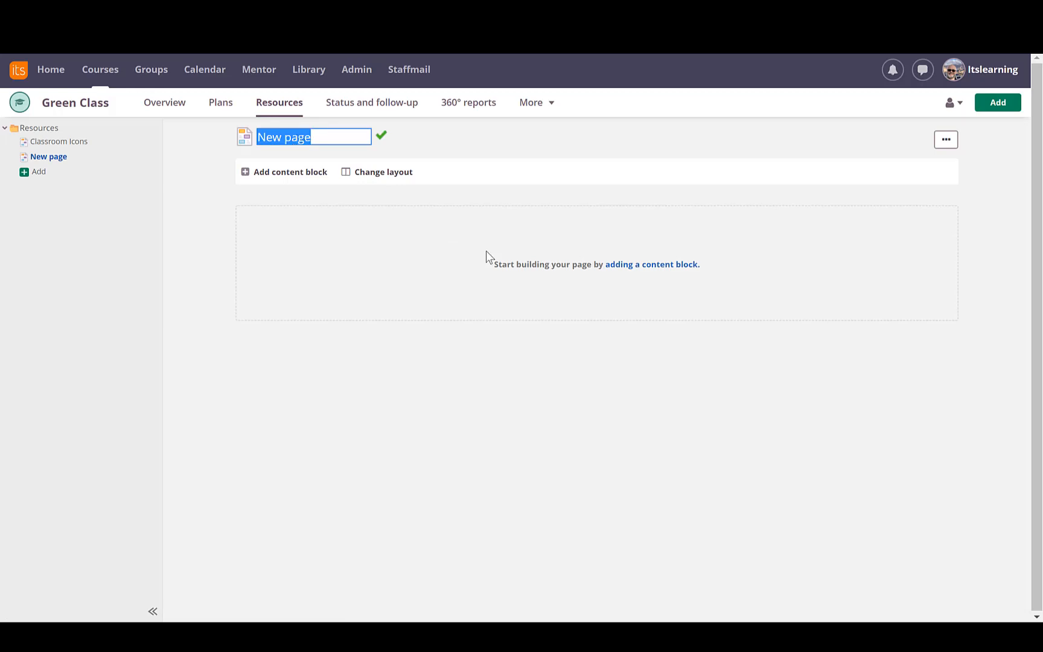
type("Topi")
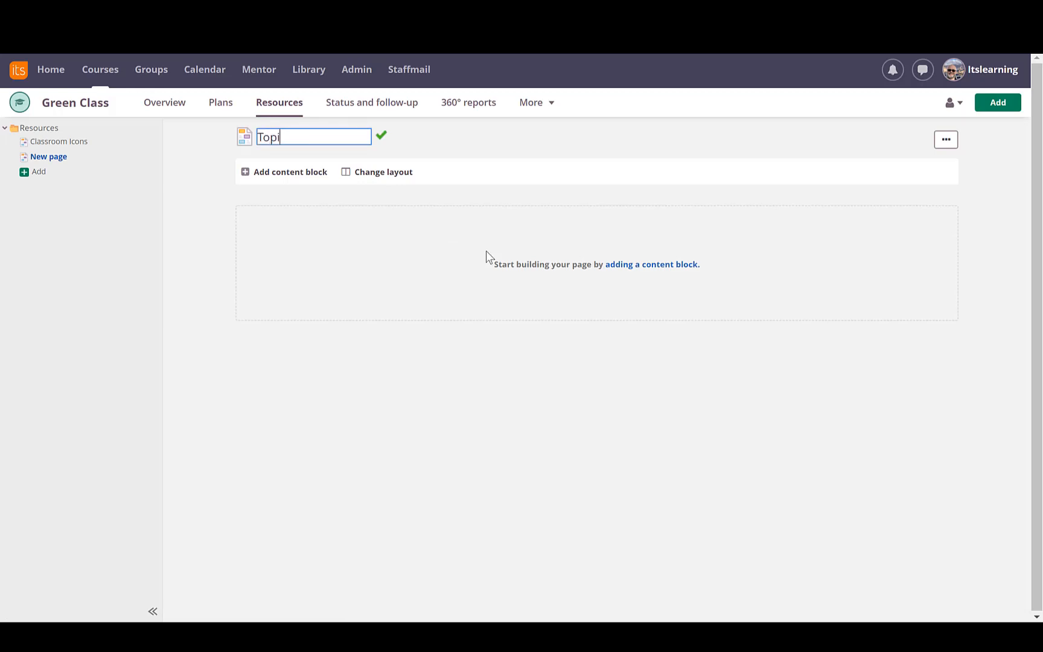
type("c Page")
left_click(381, 135)
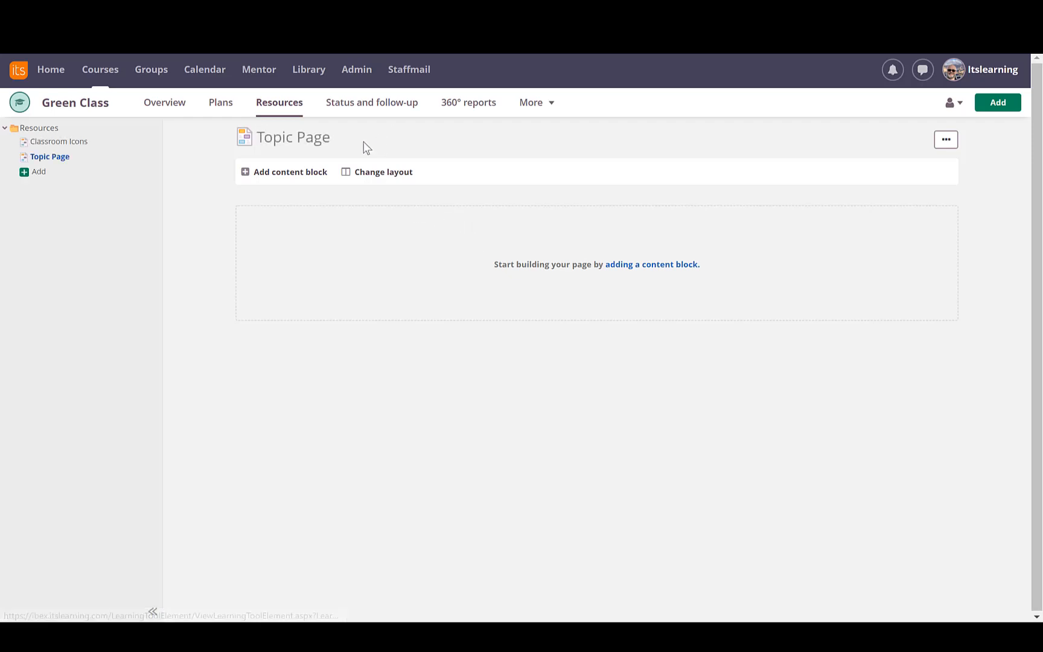
Step: Add another page to the Green Class resources and title it "Maths"
left_click(40, 171)
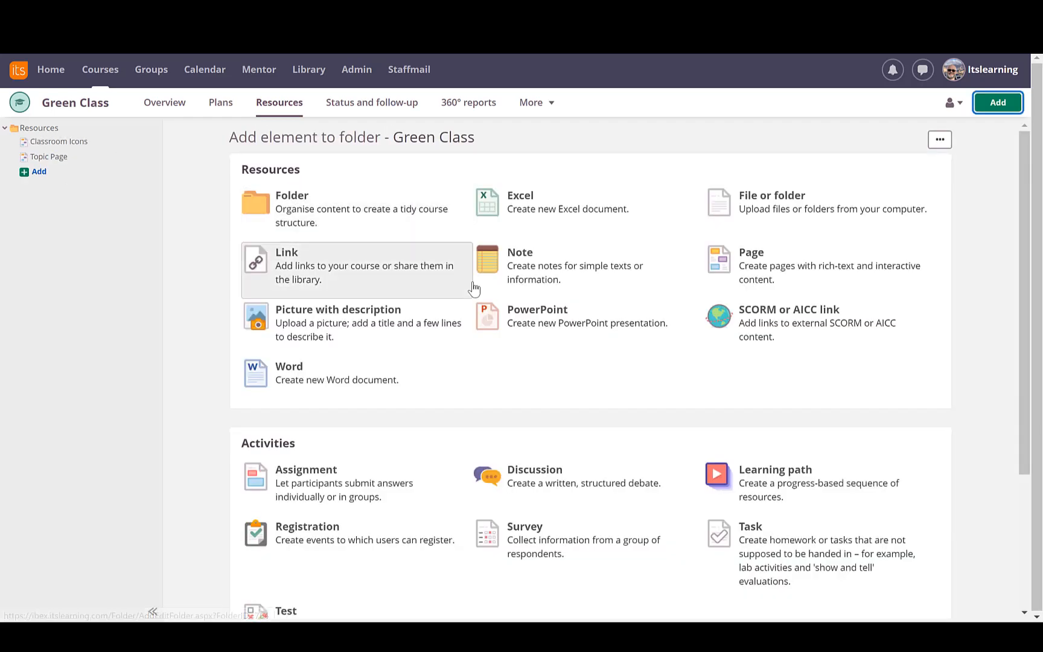
left_click(759, 273)
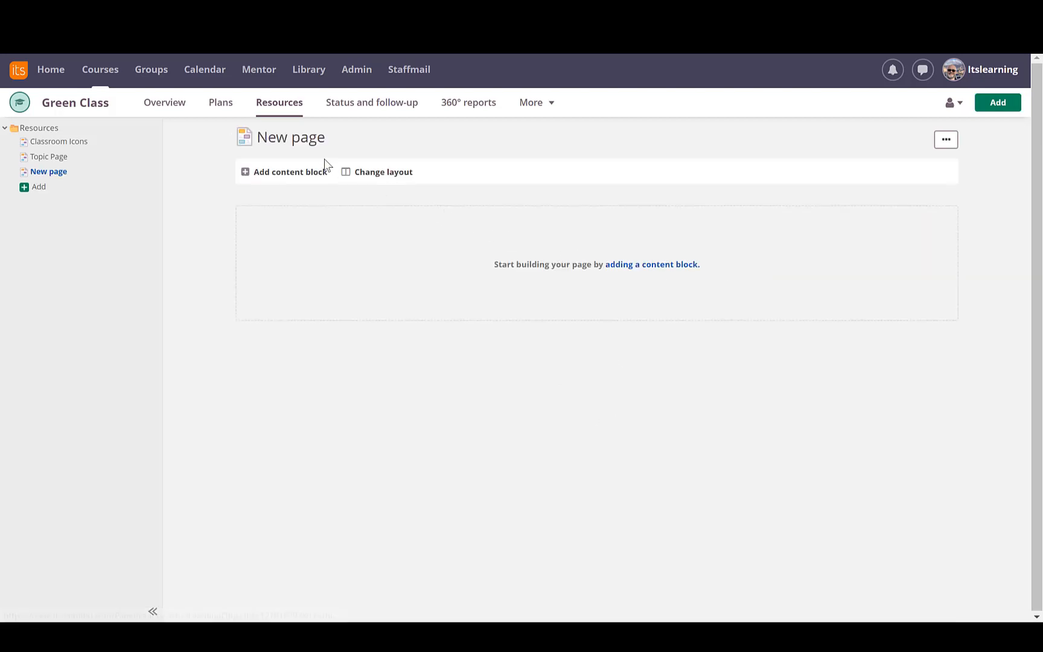
left_click(305, 142)
type("Maths")
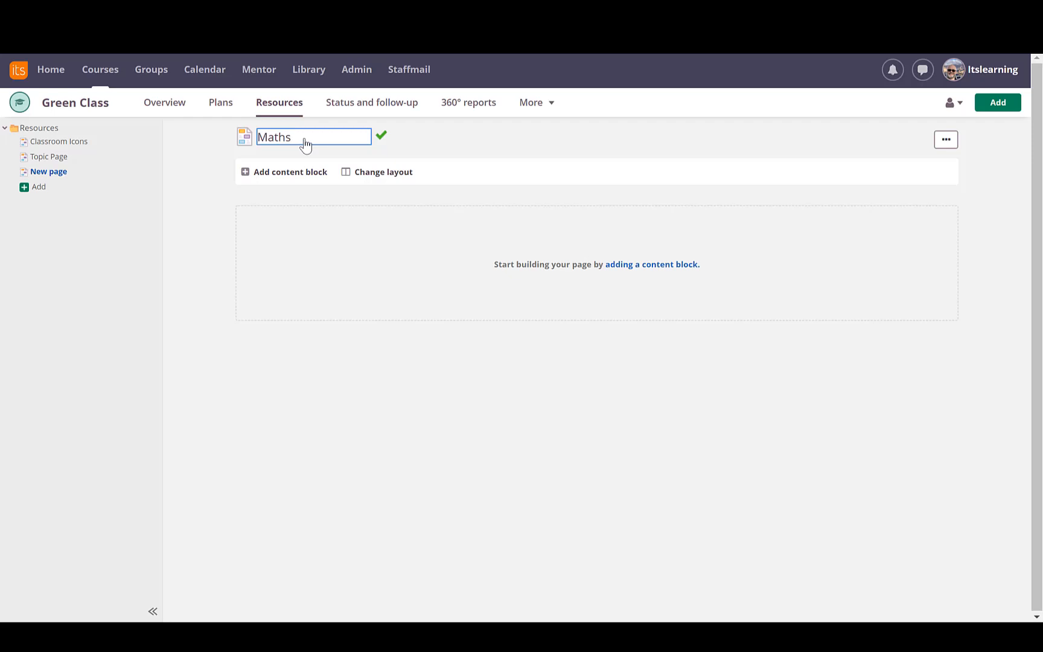
left_click(380, 134)
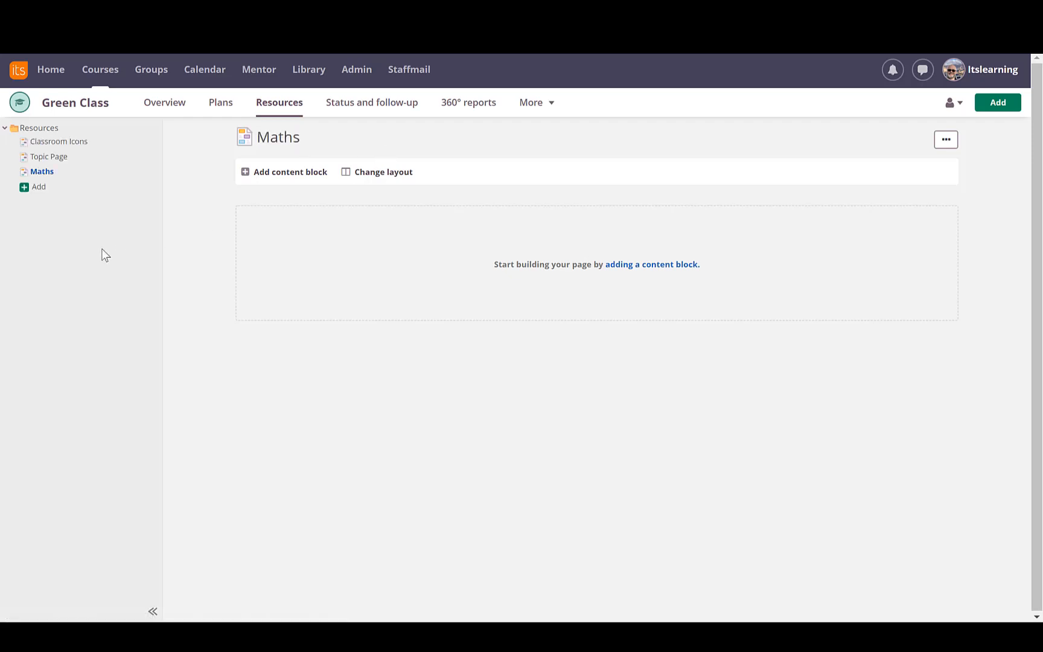
Step: In the Classroom Icons page's rich content block, change the class name in the banner to "Green Class"
left_click(53, 142)
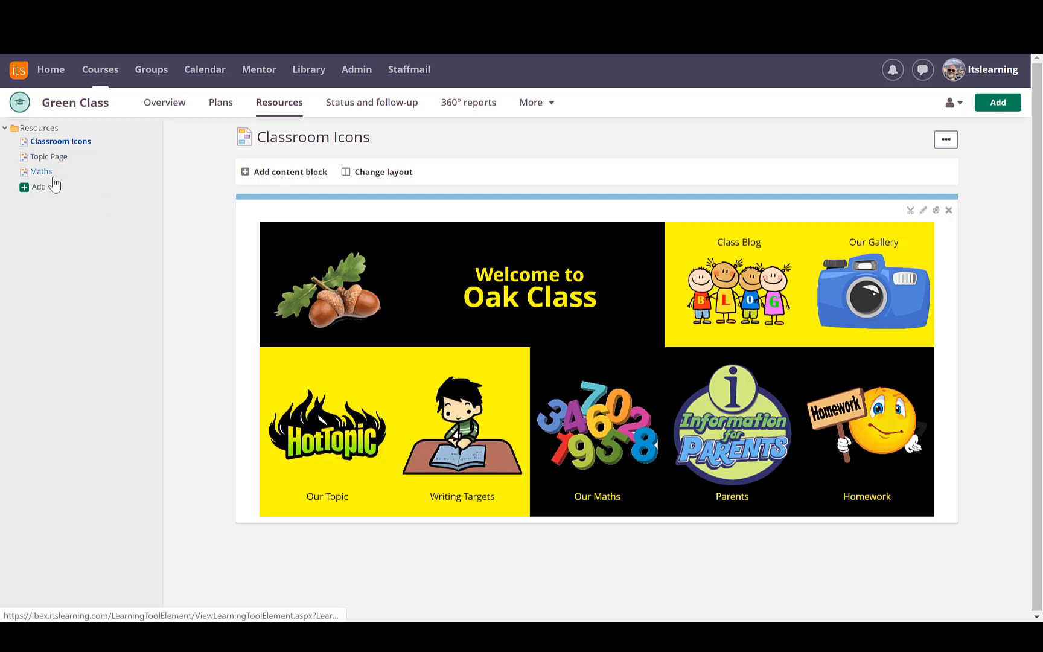
left_click(923, 211)
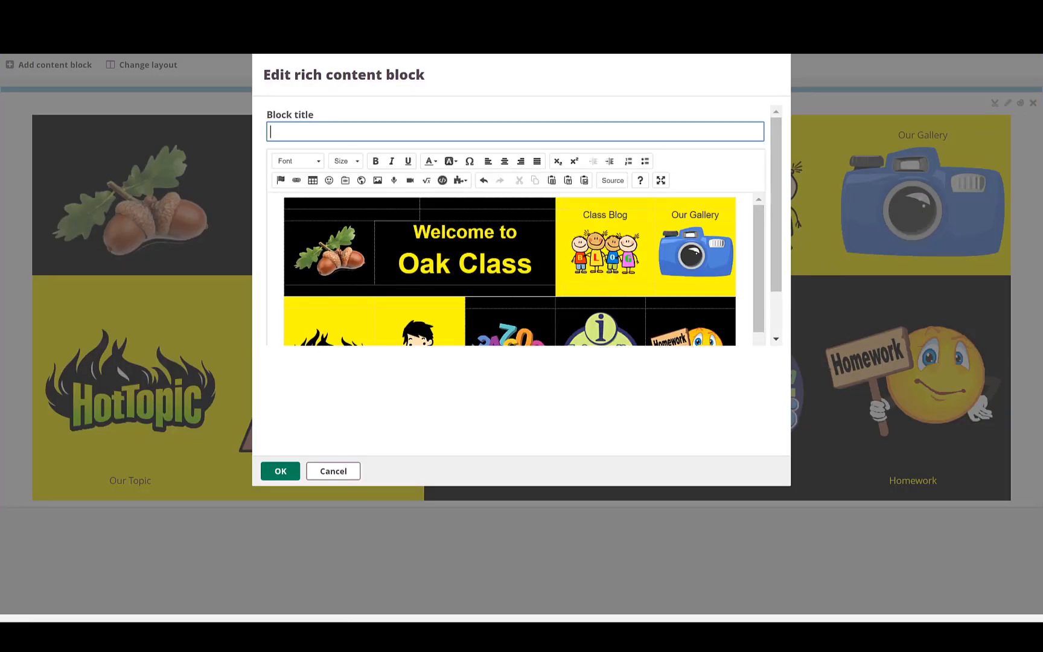
left_click(450, 263)
key("BackSpace")
key("BackSpace")
key("BackSpace")
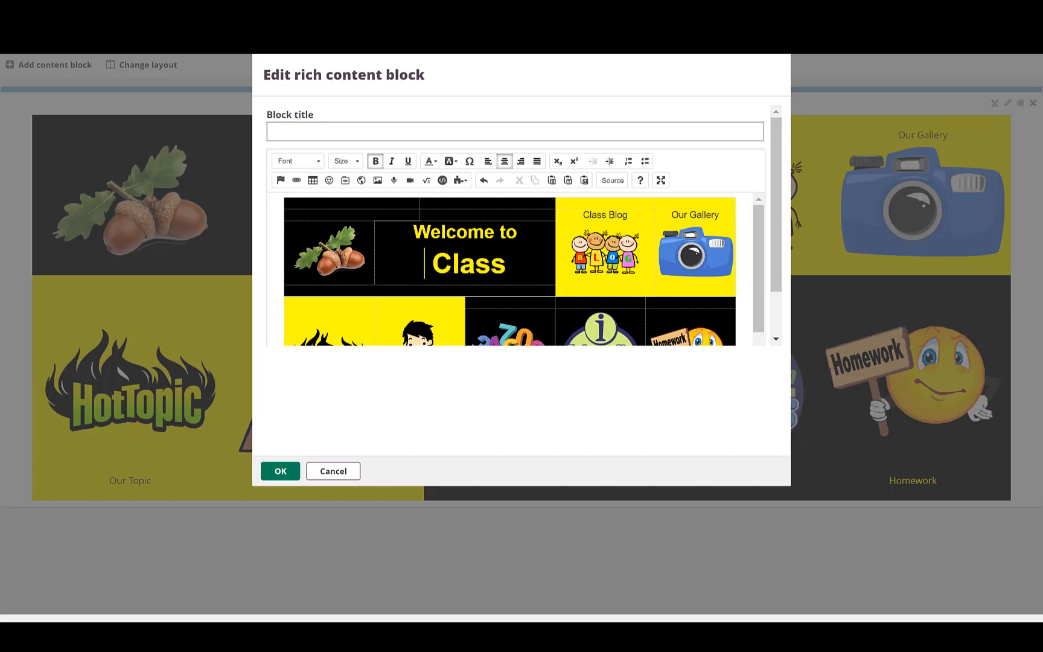
type("Green")
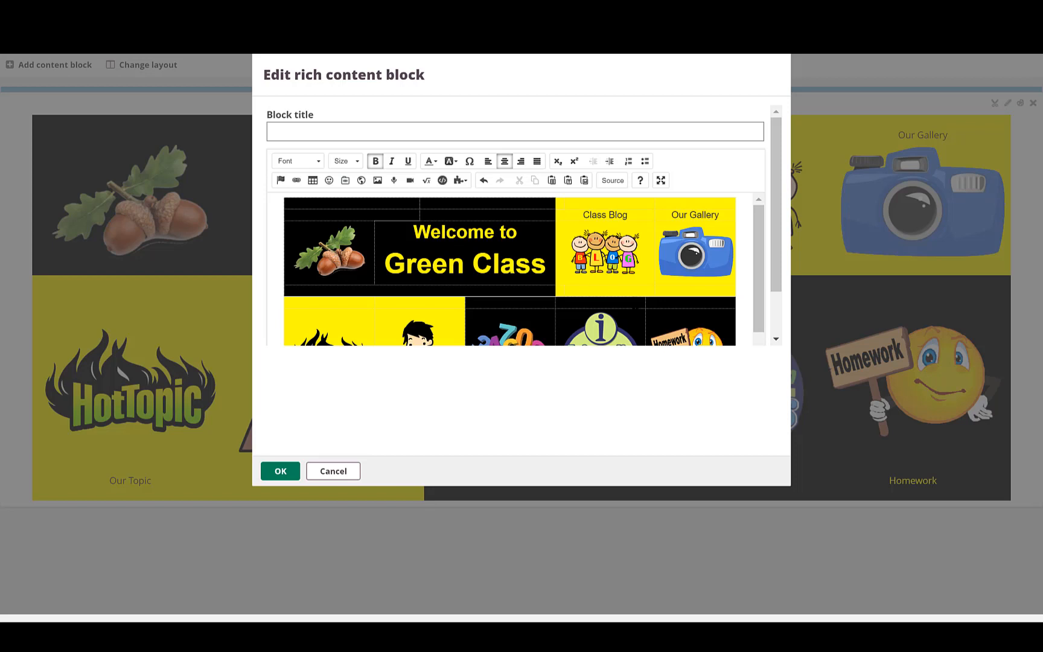
Step: Select the Hot Topic image above the "Our Topic" label in the rich content block
left_click(776, 338)
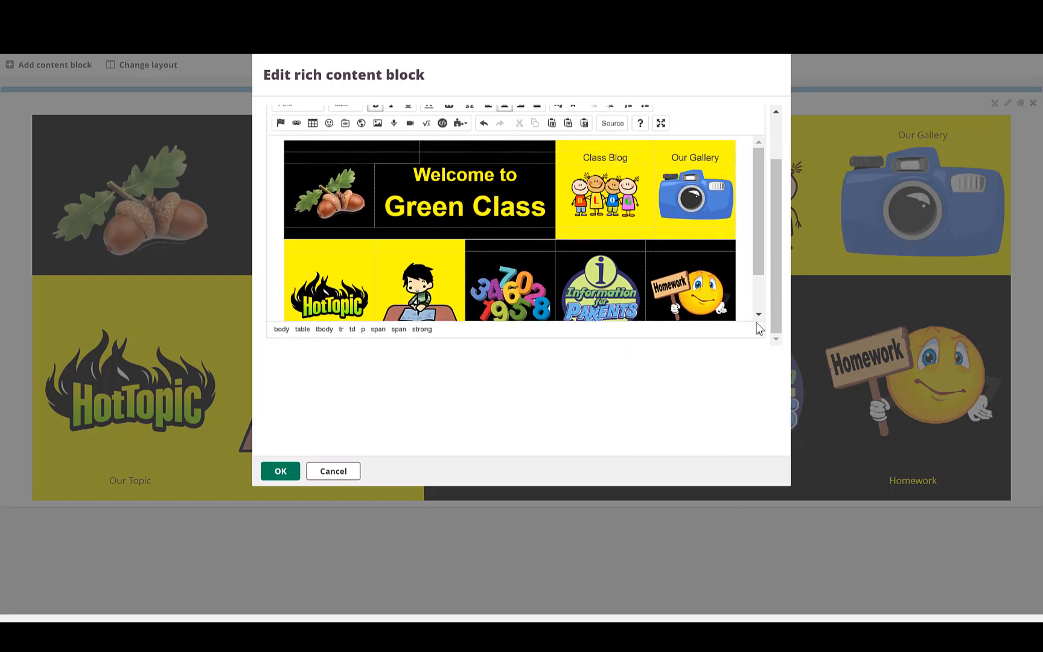
left_click(759, 314)
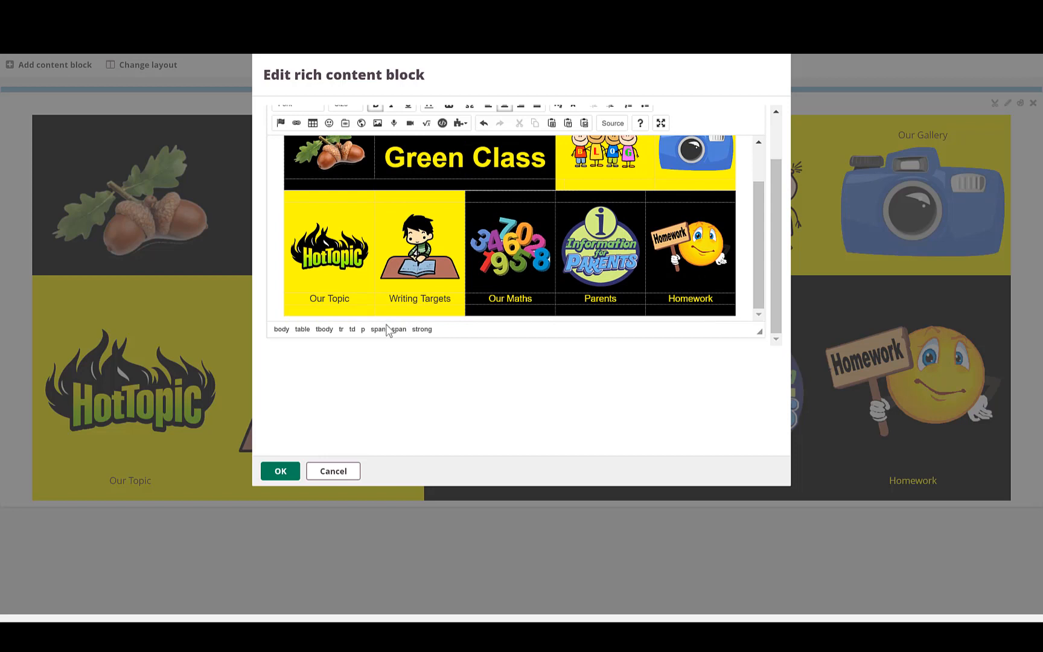
left_click(342, 262)
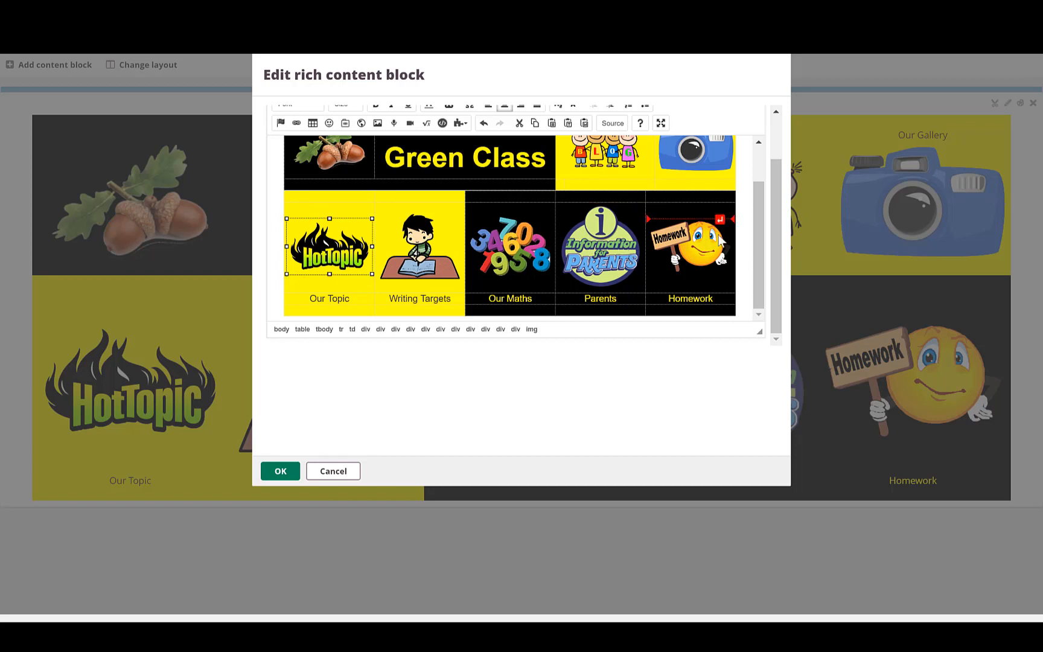
left_click_drag(757, 228, 772, 154)
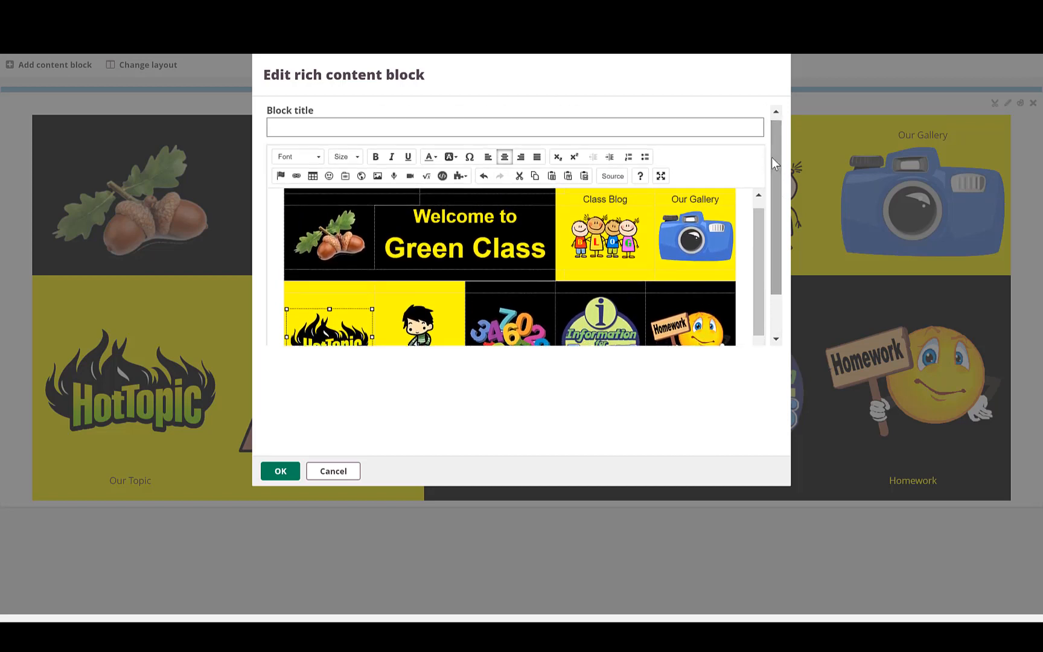
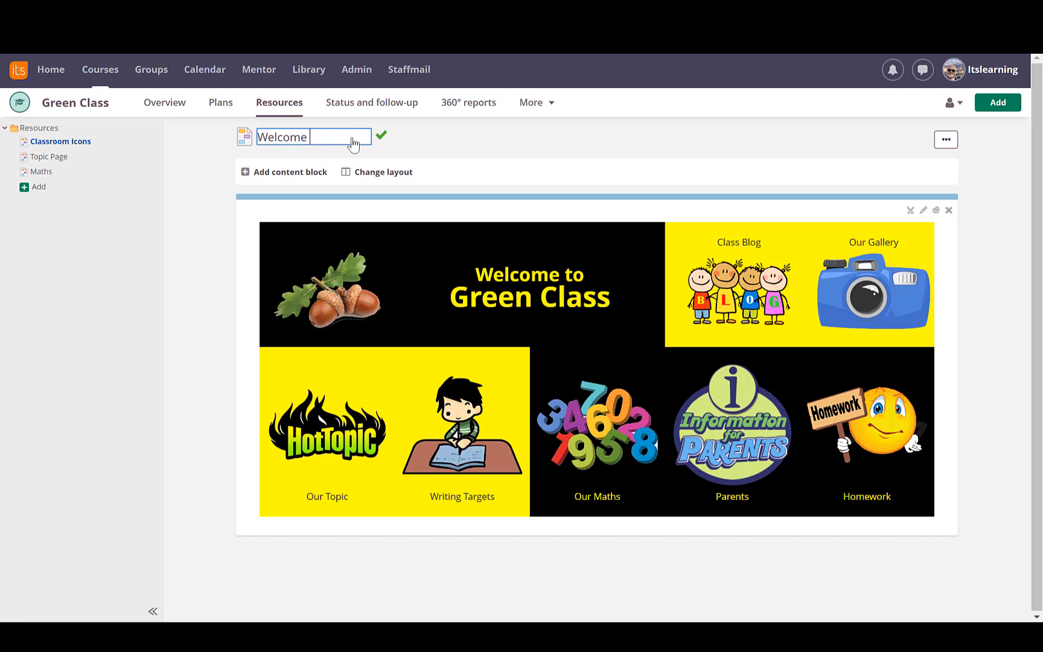
Step: Rename the Classroom Icons page as "Welcome Page"
type("Page")
left_click(381, 137)
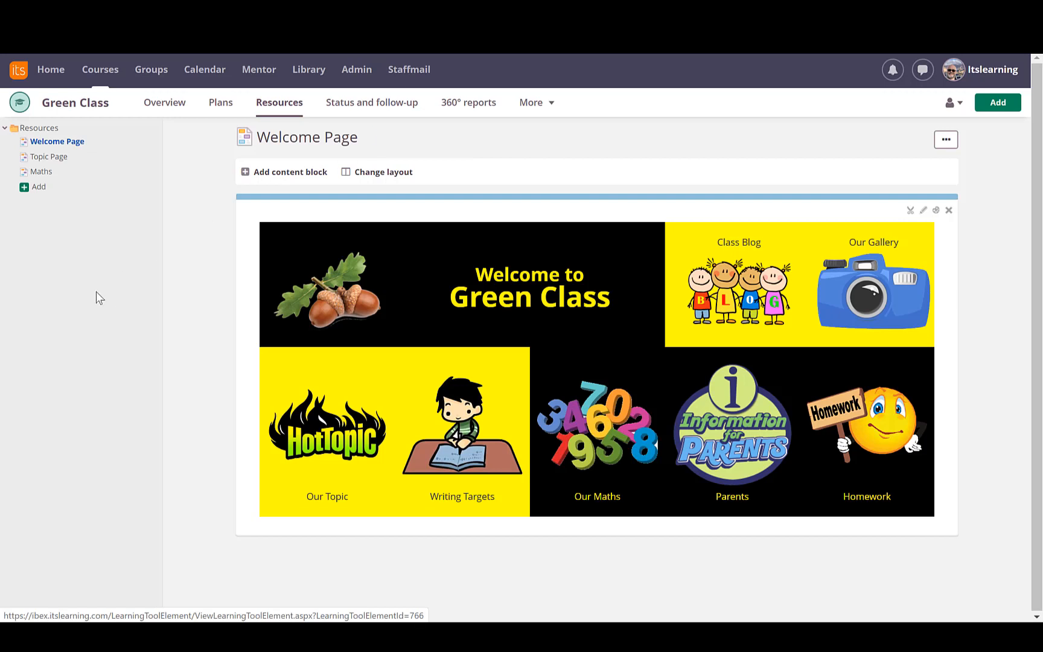
Step: Start a new course titled "Red Course" and choose pink as its course colour
left_click(102, 76)
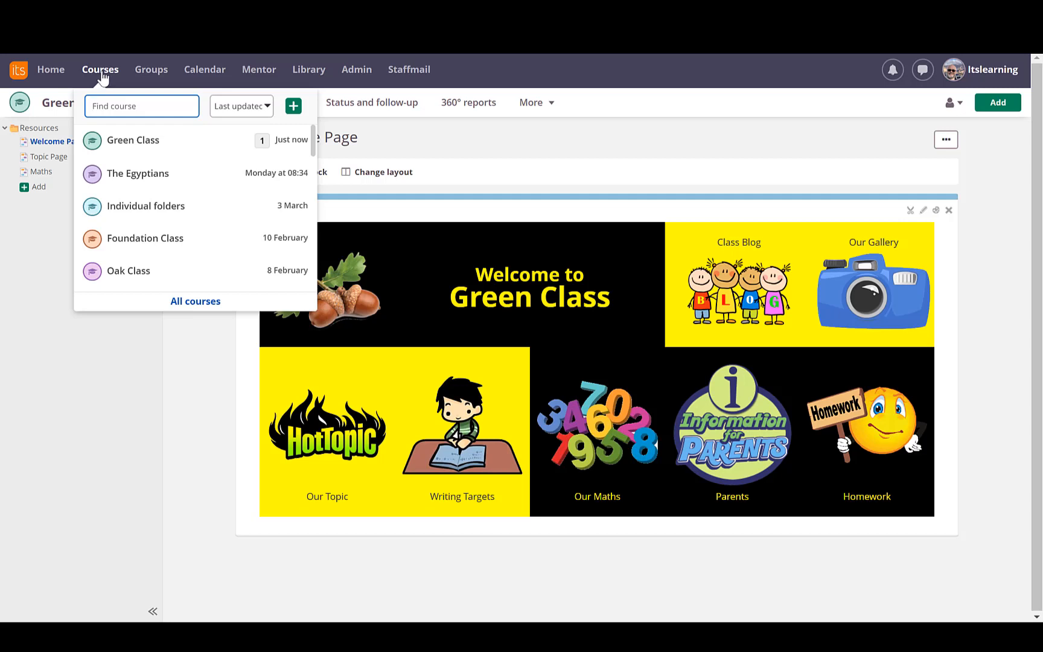
left_click(131, 339)
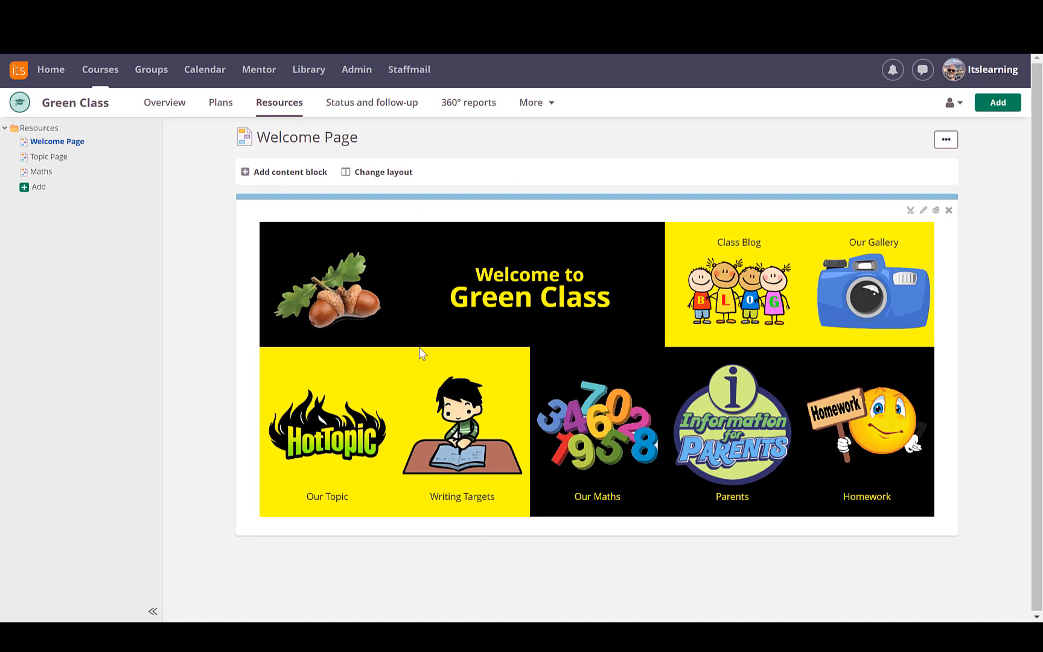
left_click(107, 76)
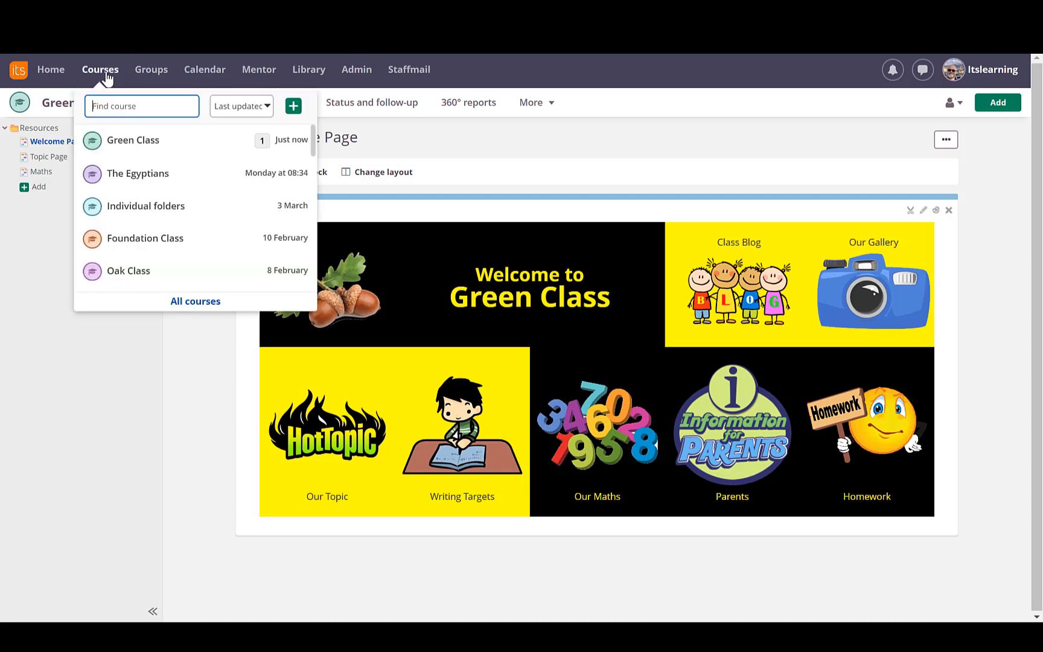
left_click(294, 106)
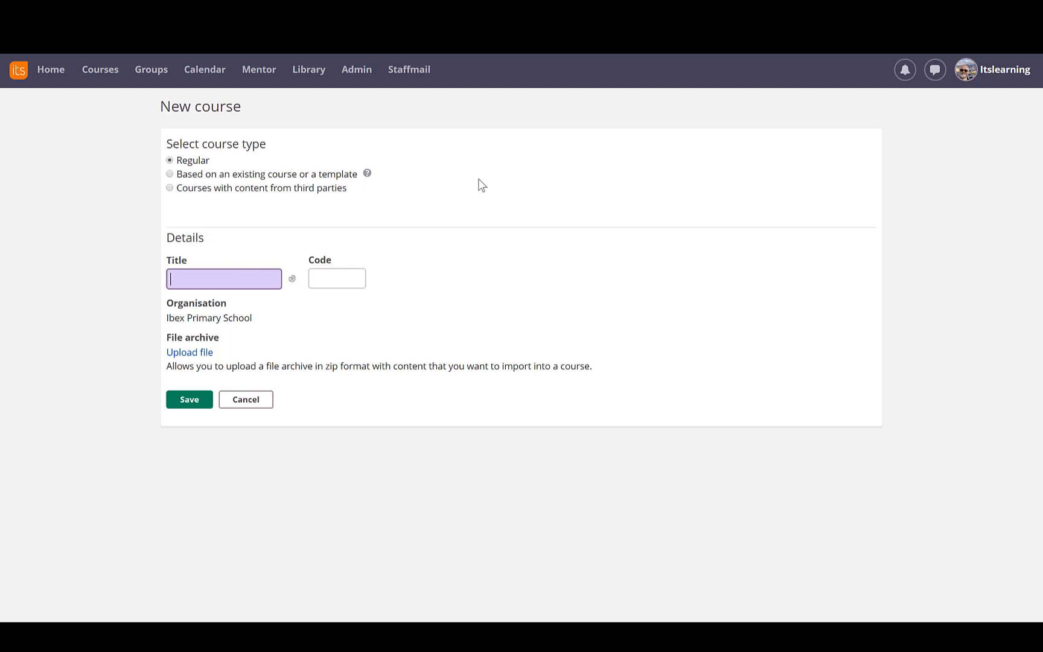
type("Red Course")
left_click(293, 279)
left_click(293, 320)
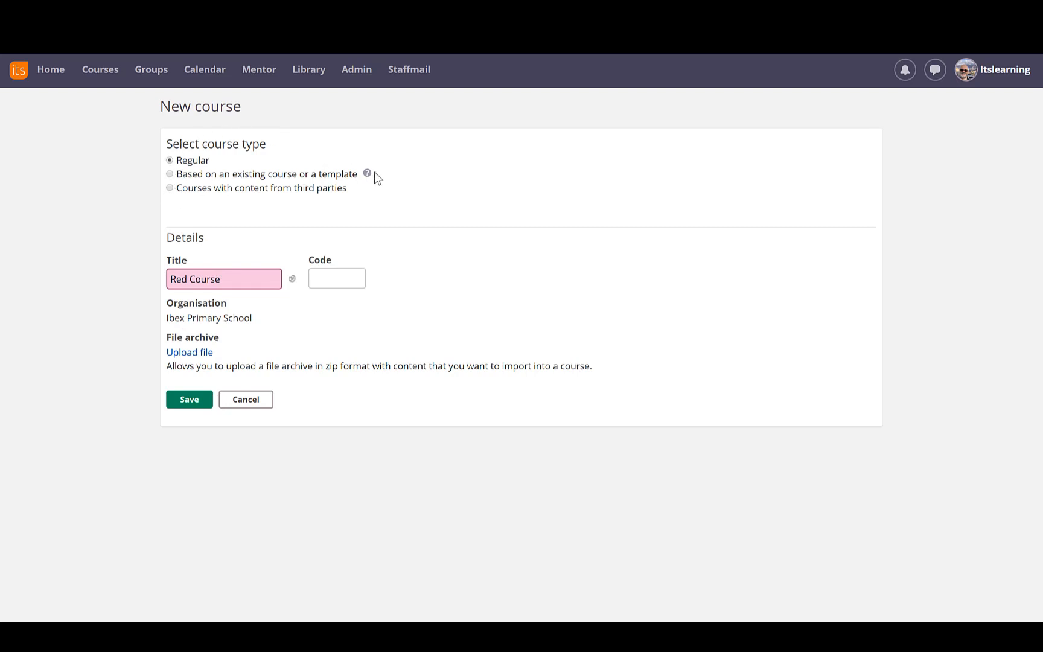
Step: Base the new course on the existing Green Class course and save it
left_click(169, 175)
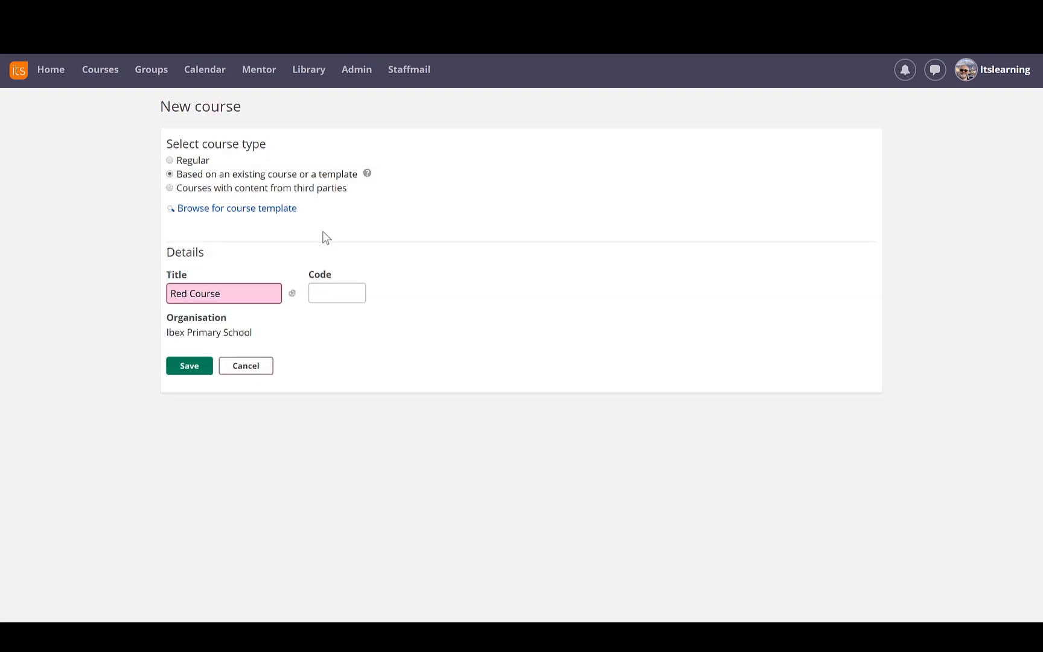
left_click(233, 209)
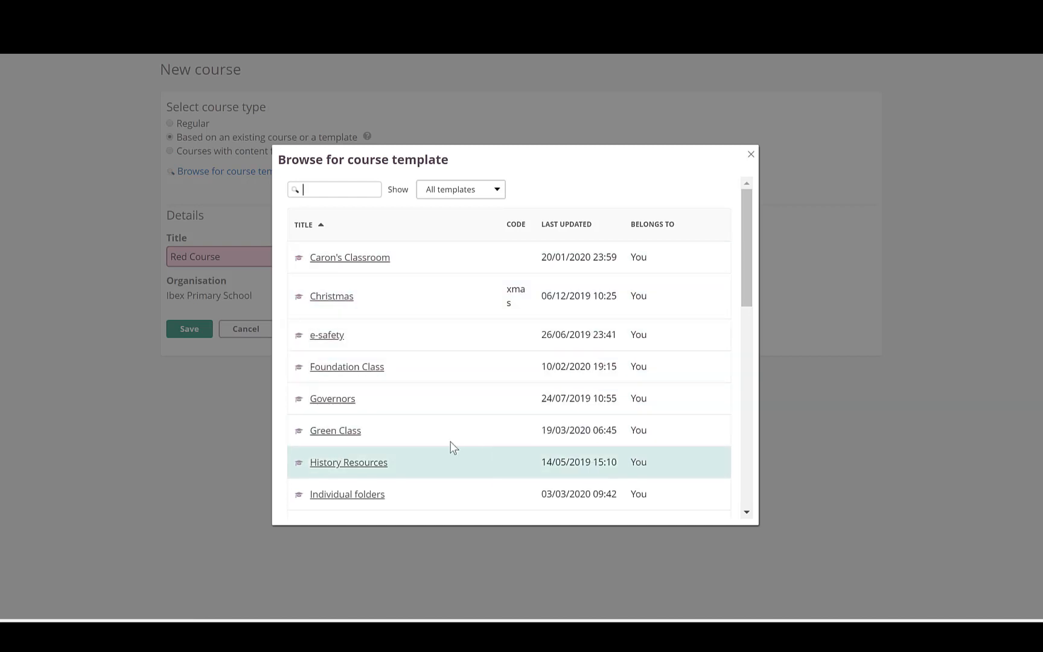
left_click(351, 432)
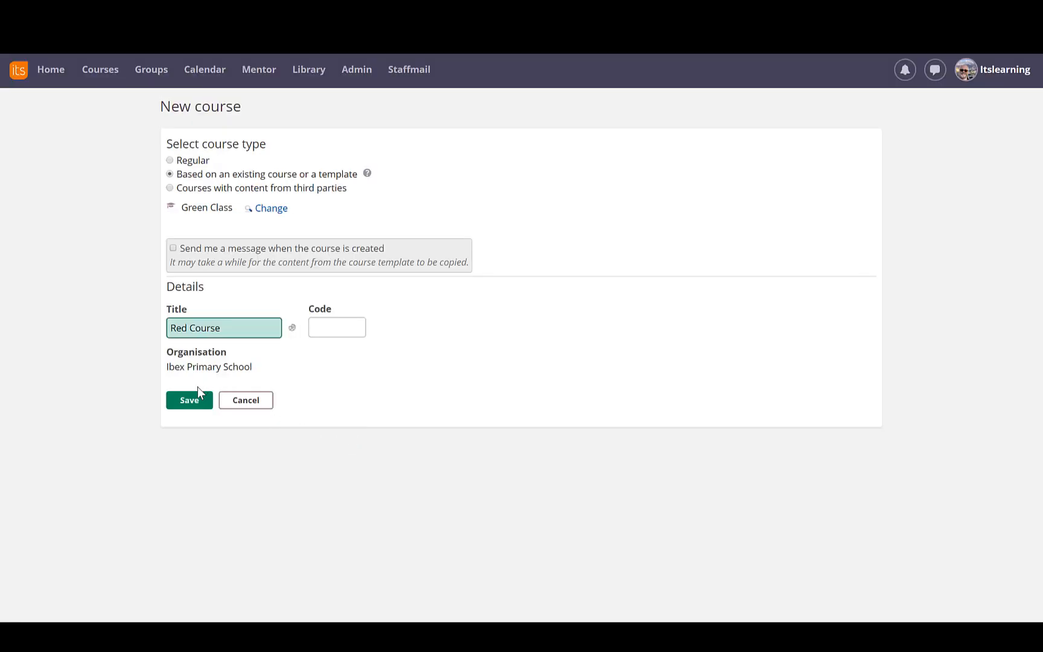
left_click(197, 401)
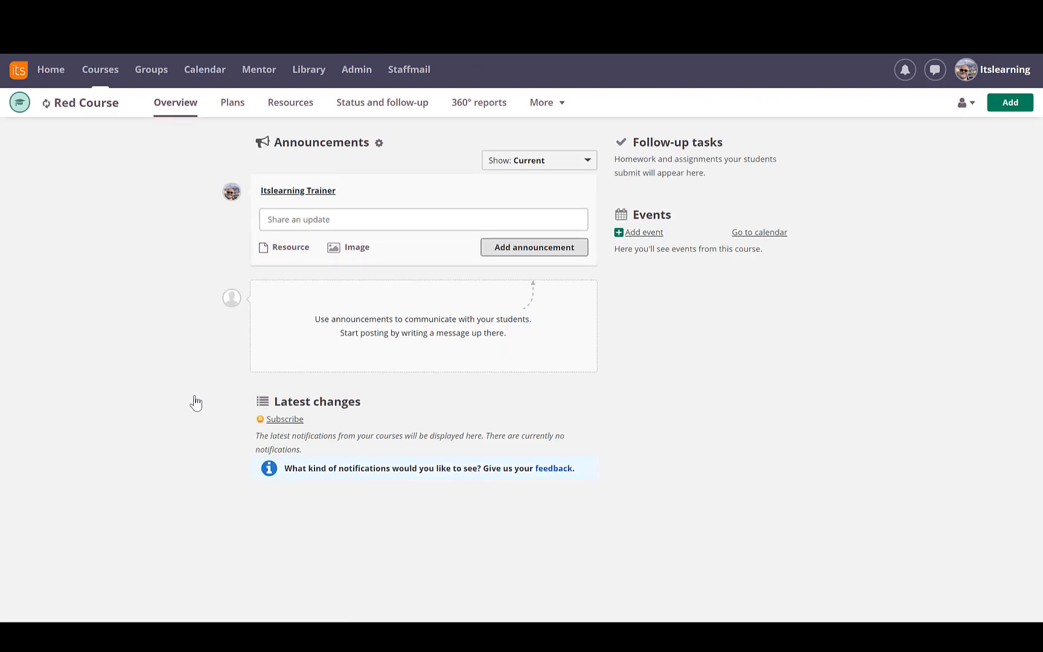
Step: Reopen the Red Course overview from the course list, and switch to the Green Class overview
right_click(195, 398)
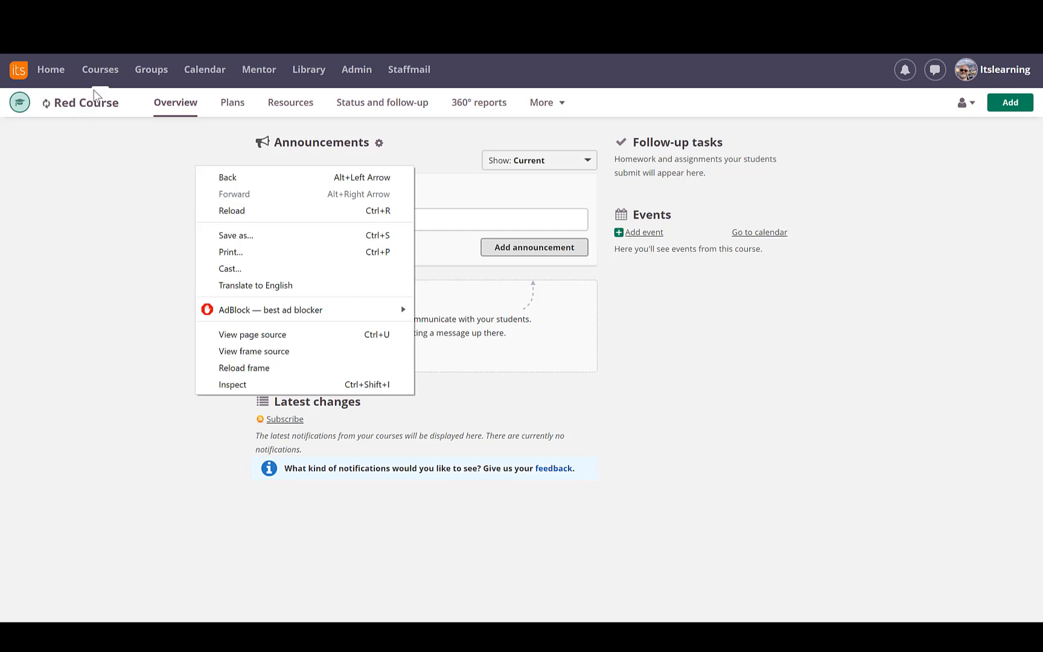
left_click(88, 72)
left_click(89, 72)
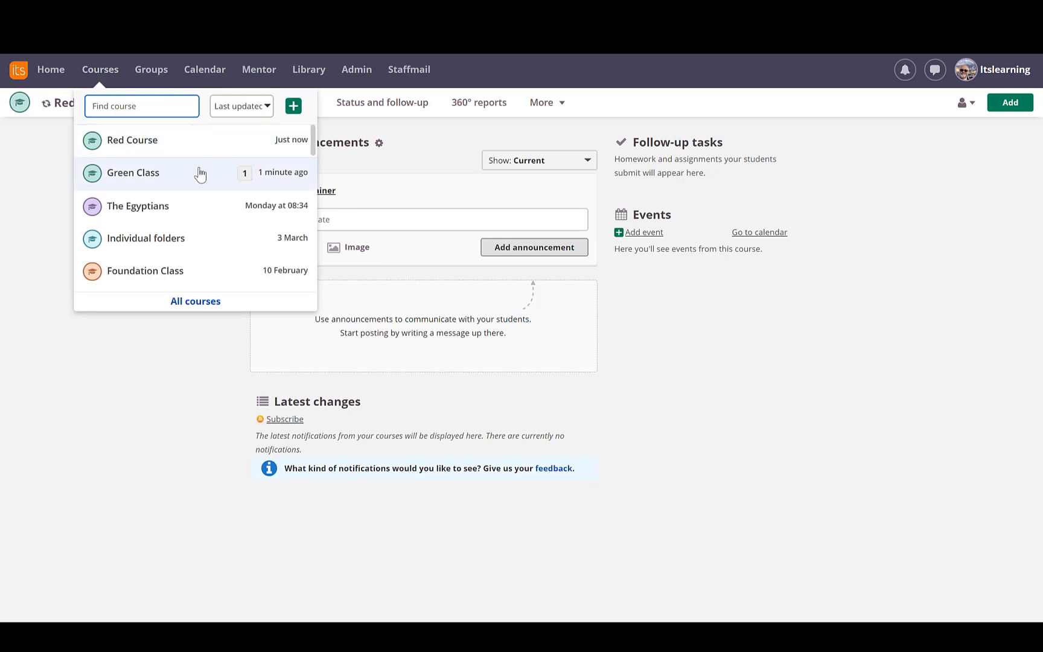
left_click(171, 149)
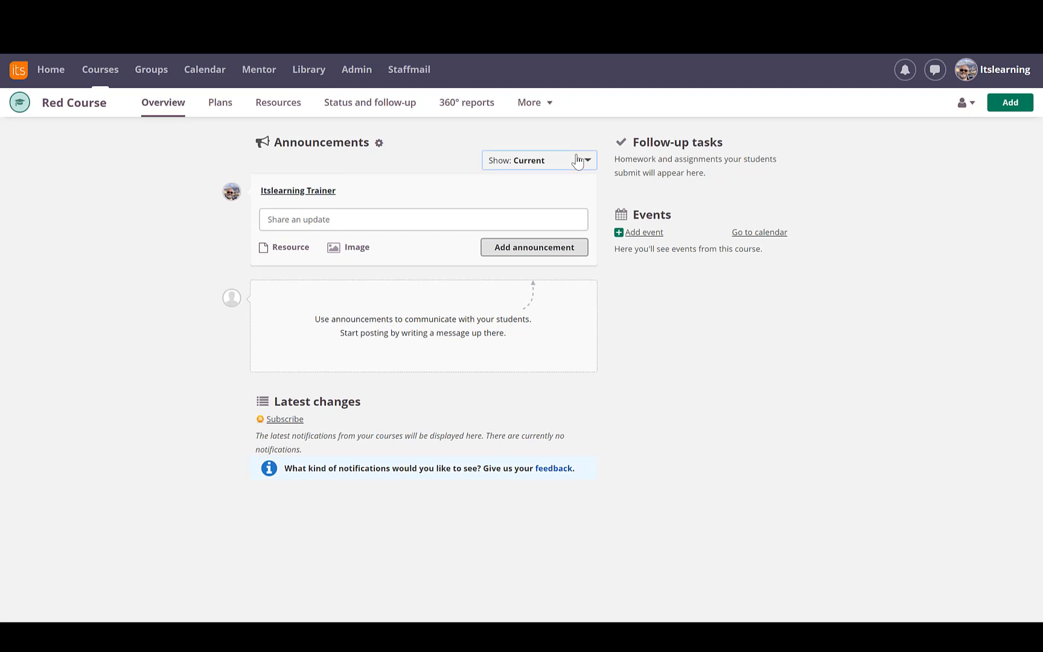
left_click(94, 74)
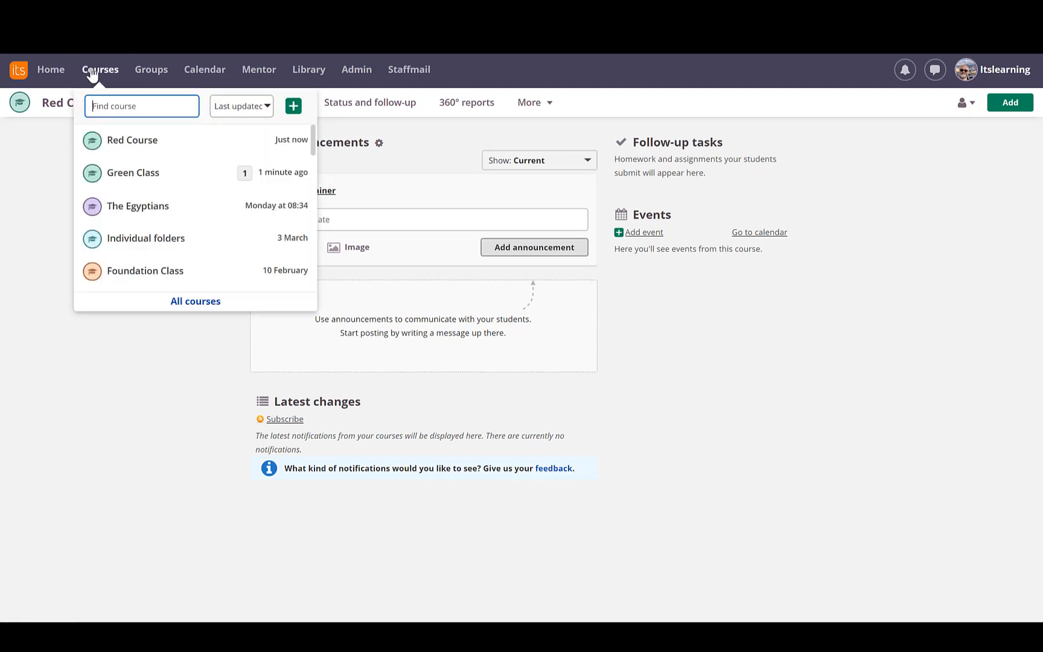
left_click(121, 140)
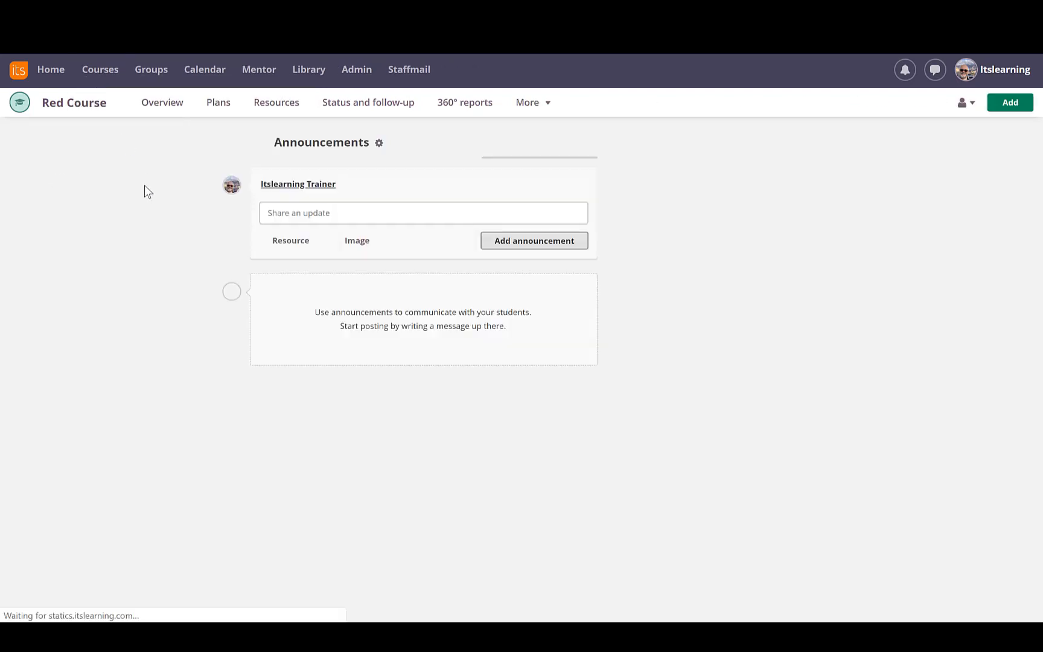
left_click(106, 77)
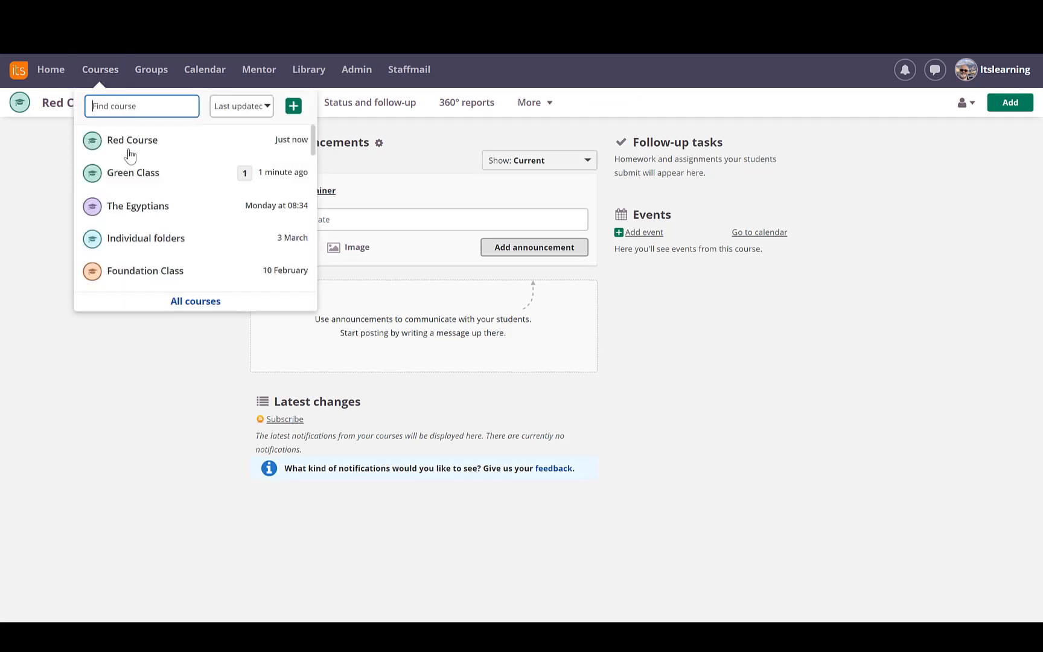
left_click(131, 178)
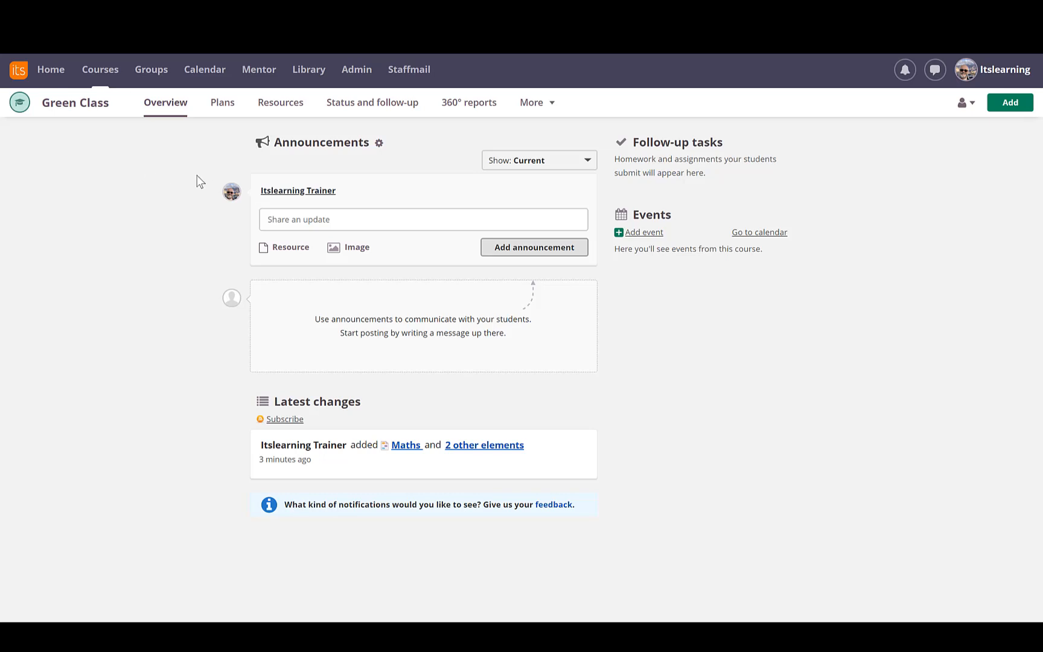
Step: Set the Green Class course's start page to Welcome Page in its course properties and save the change
left_click(527, 108)
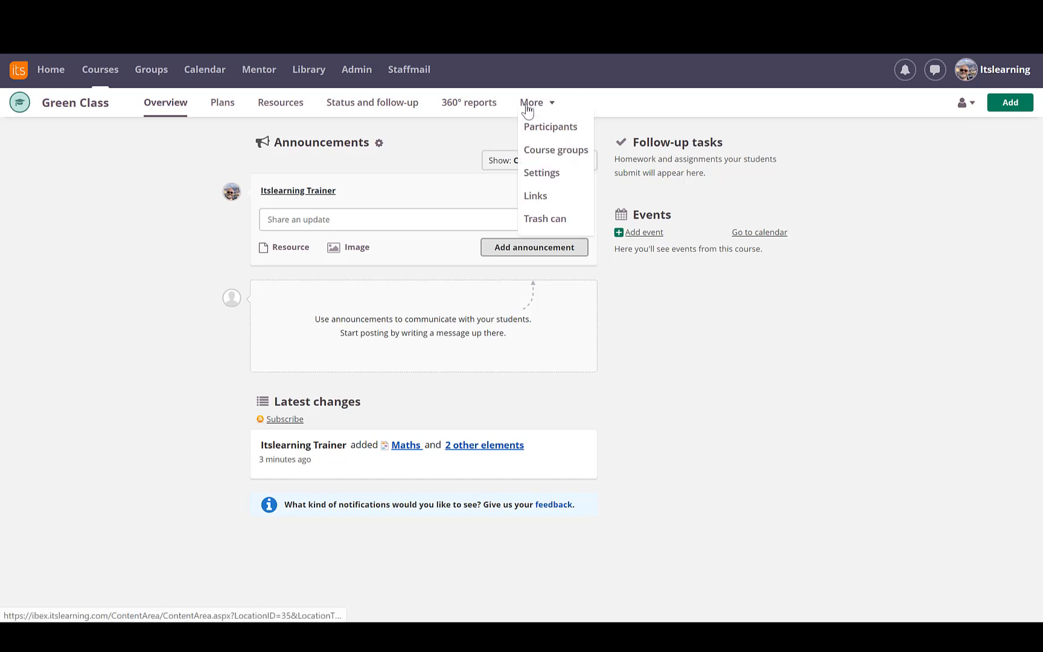
left_click(548, 173)
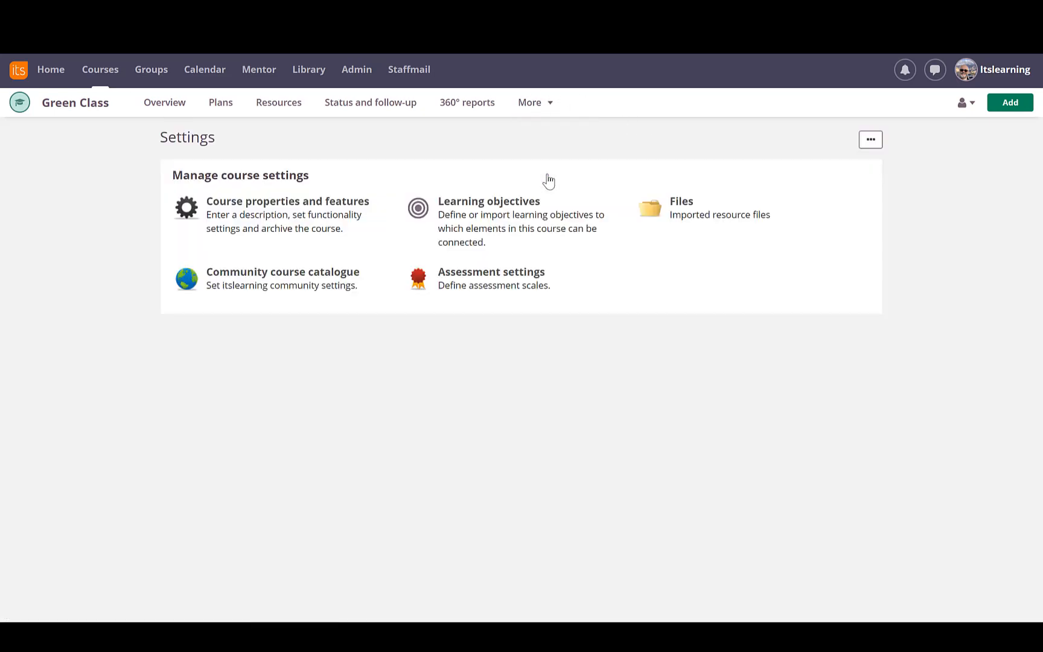
left_click(264, 213)
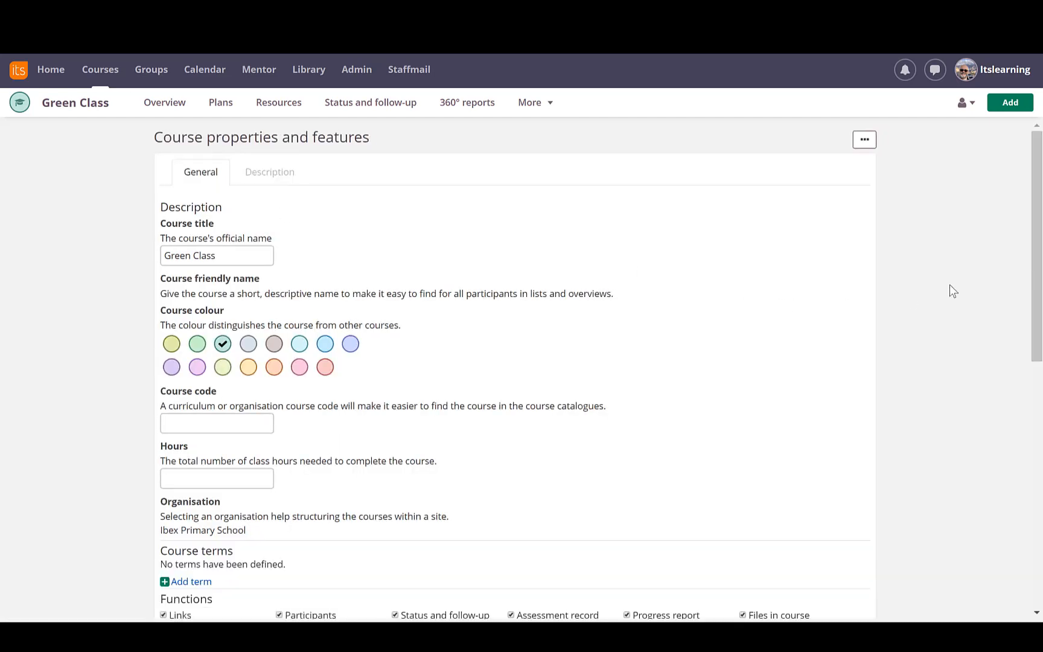
left_click_drag(1036, 225, 1041, 462)
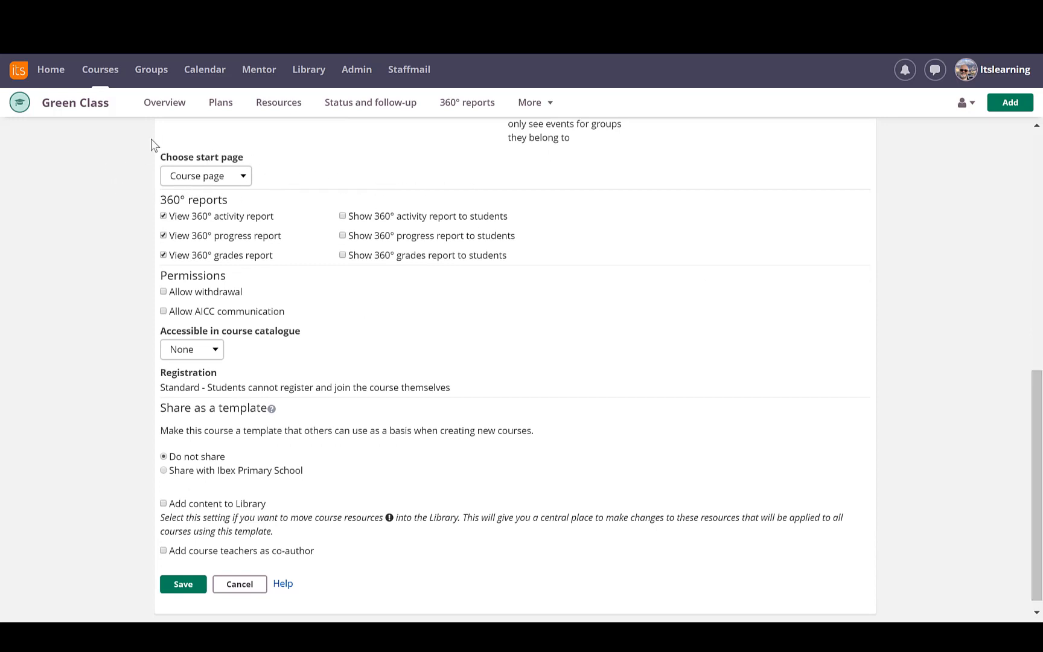
left_click(248, 177)
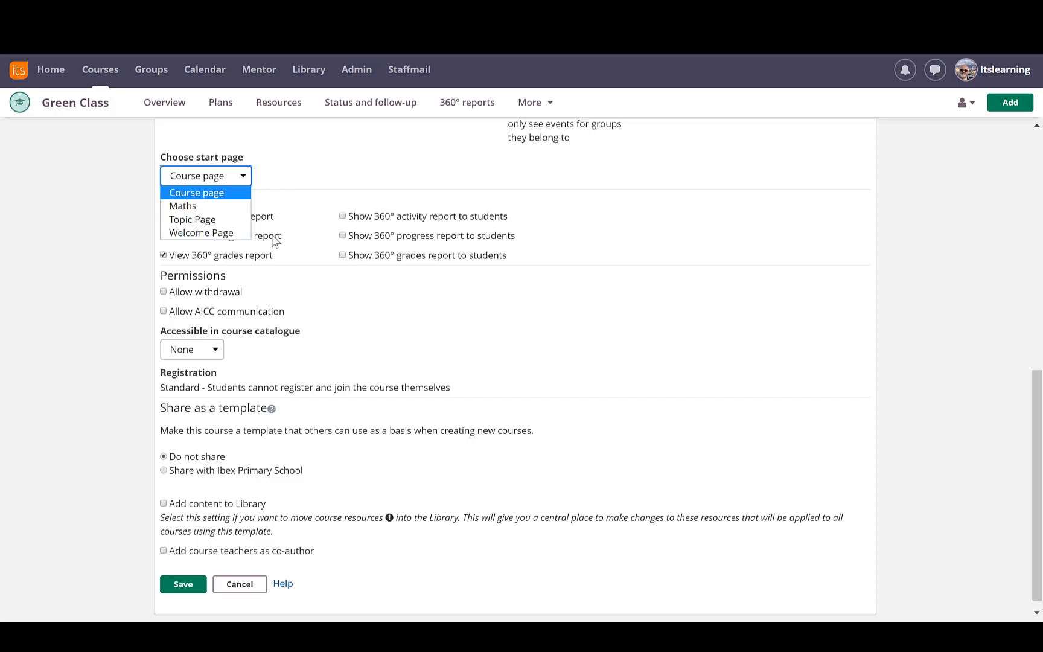
left_click(233, 233)
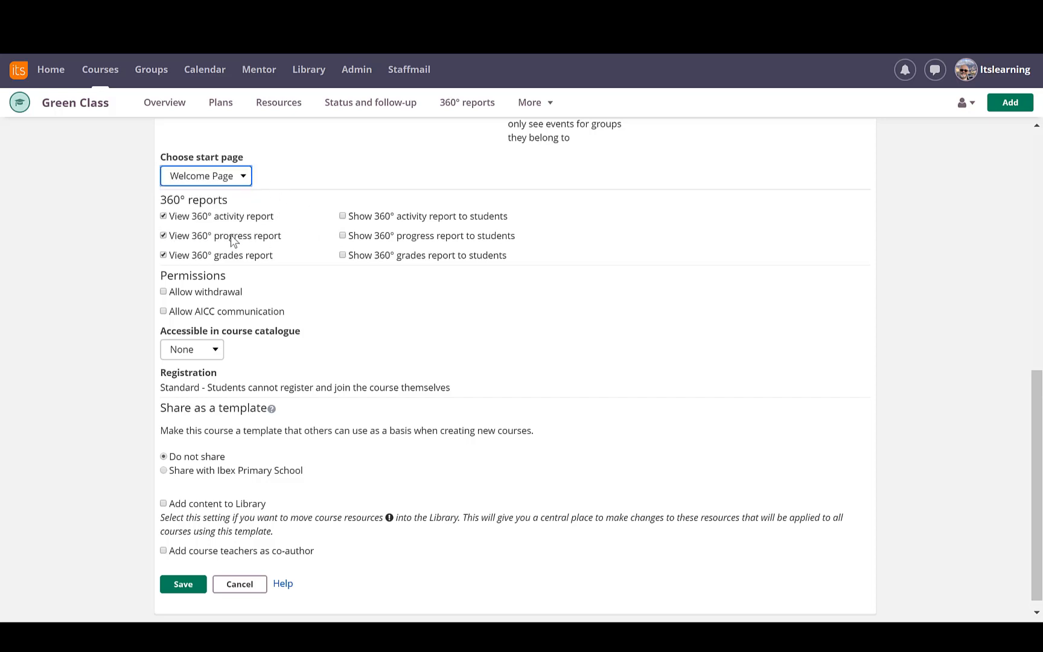
left_click(185, 586)
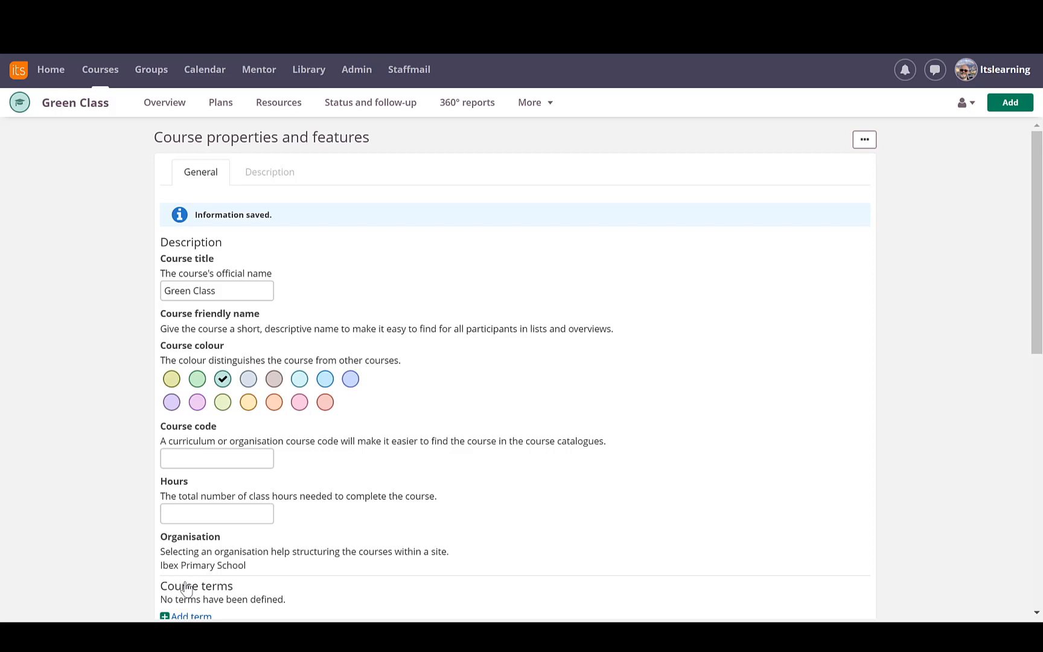
Step: Compare the start pages of Green Class and Red Course, ending on the Green Class page
left_click(93, 72)
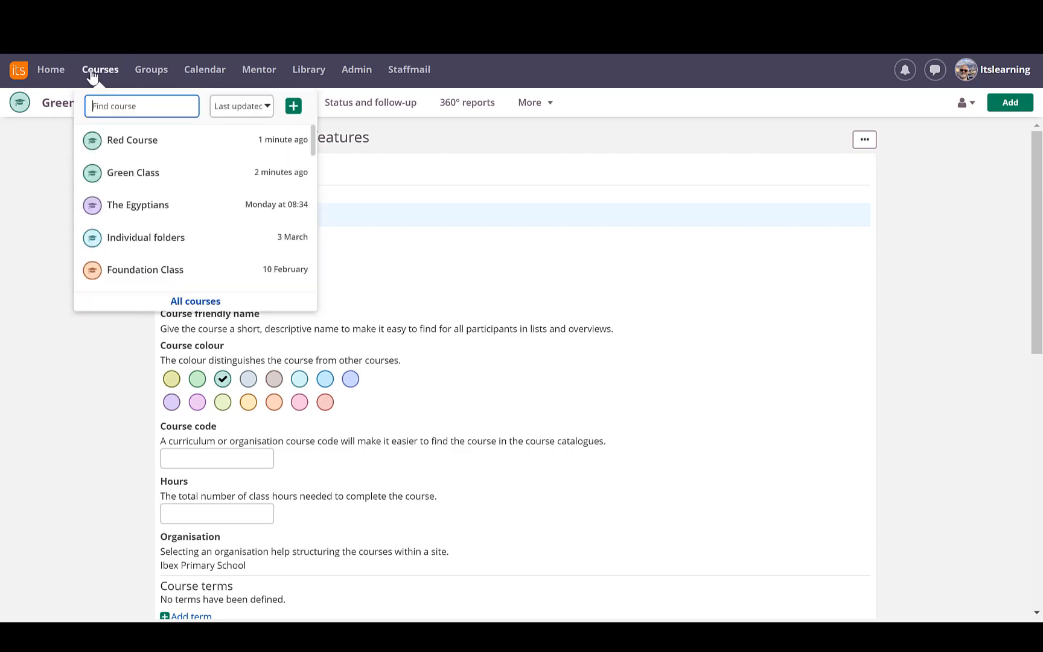
left_click(158, 175)
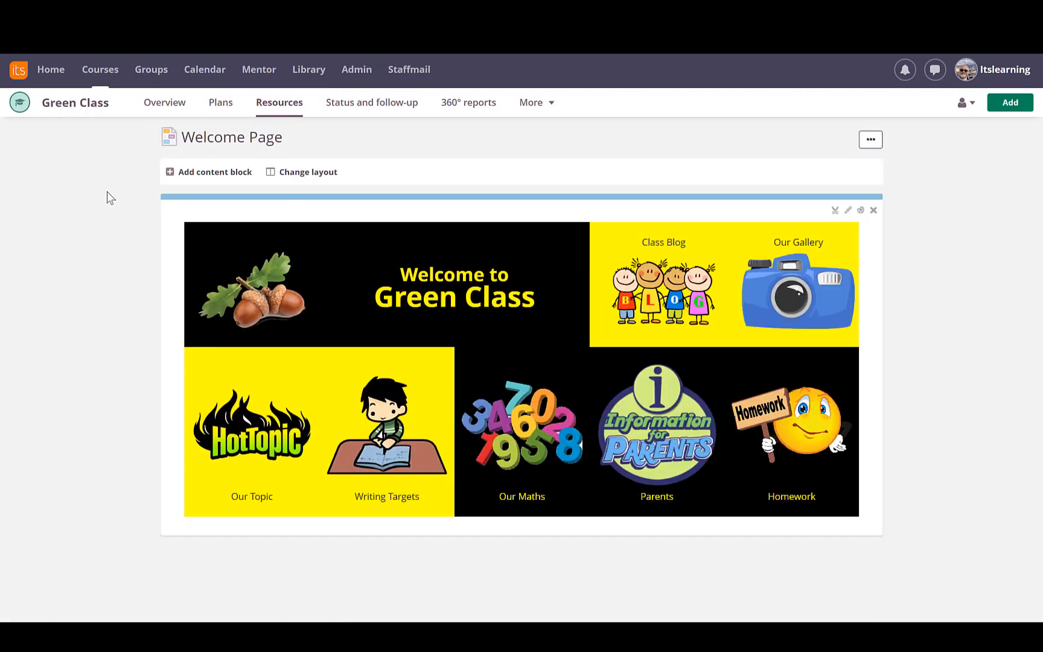
left_click(106, 78)
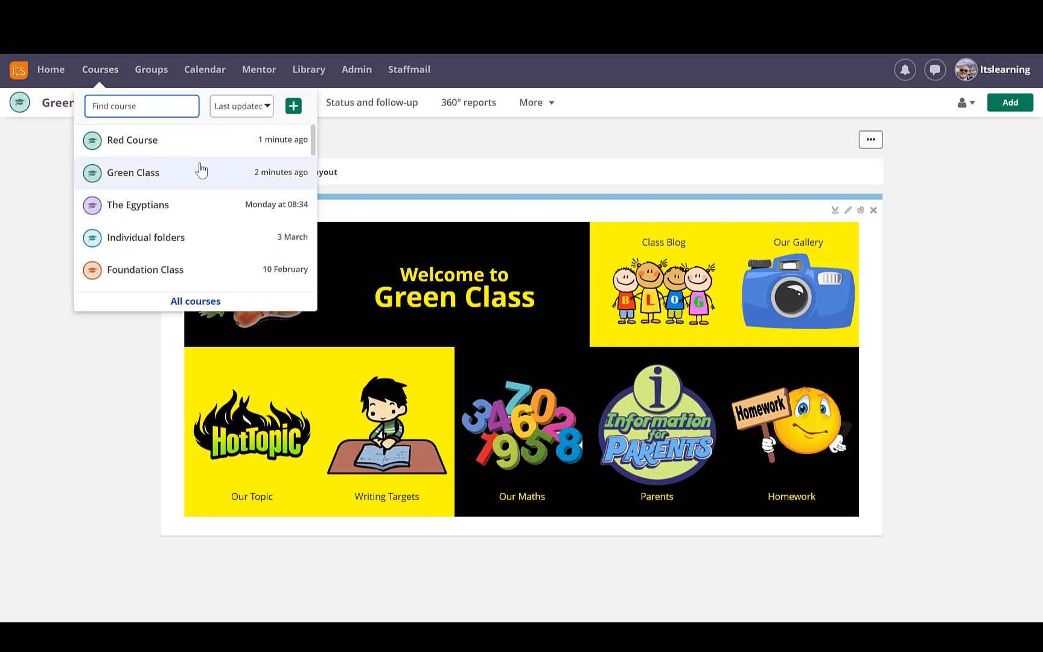
left_click(151, 143)
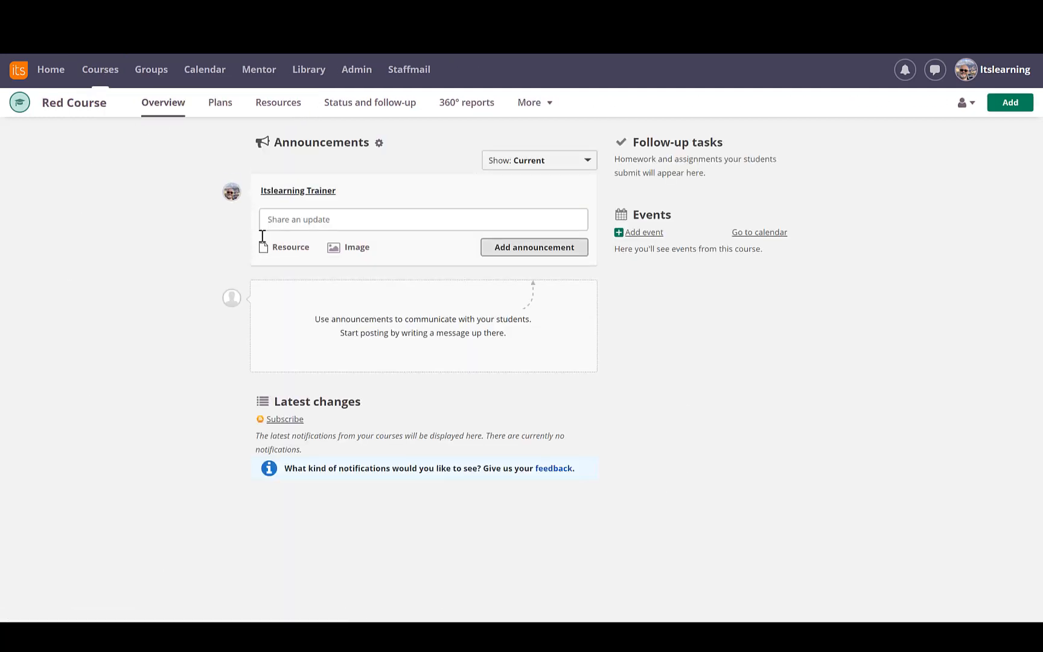
left_click(98, 75)
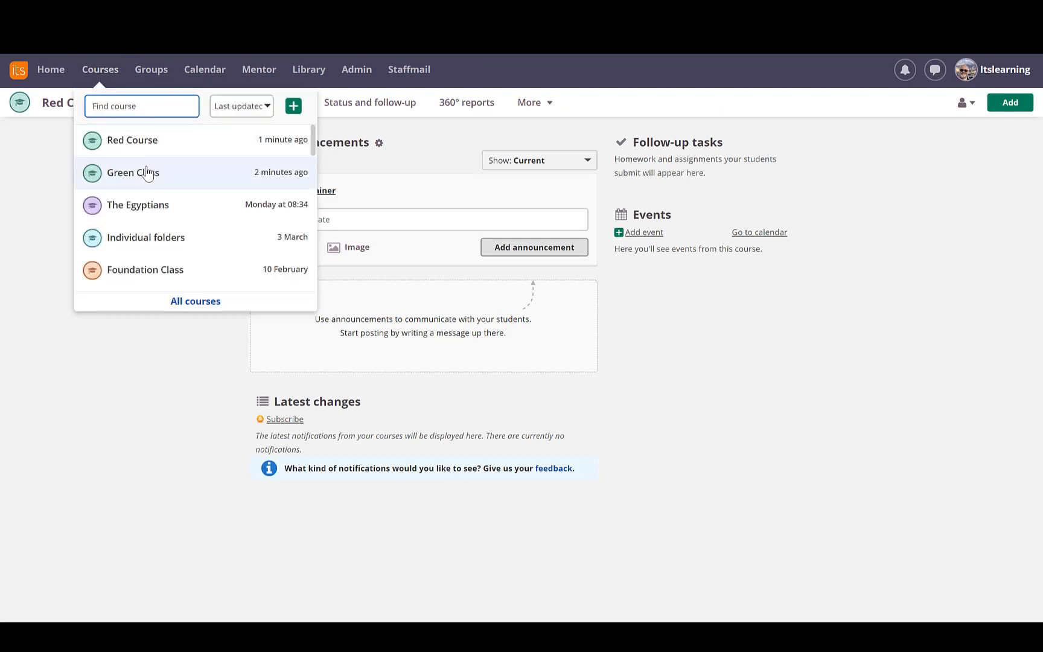
left_click(145, 172)
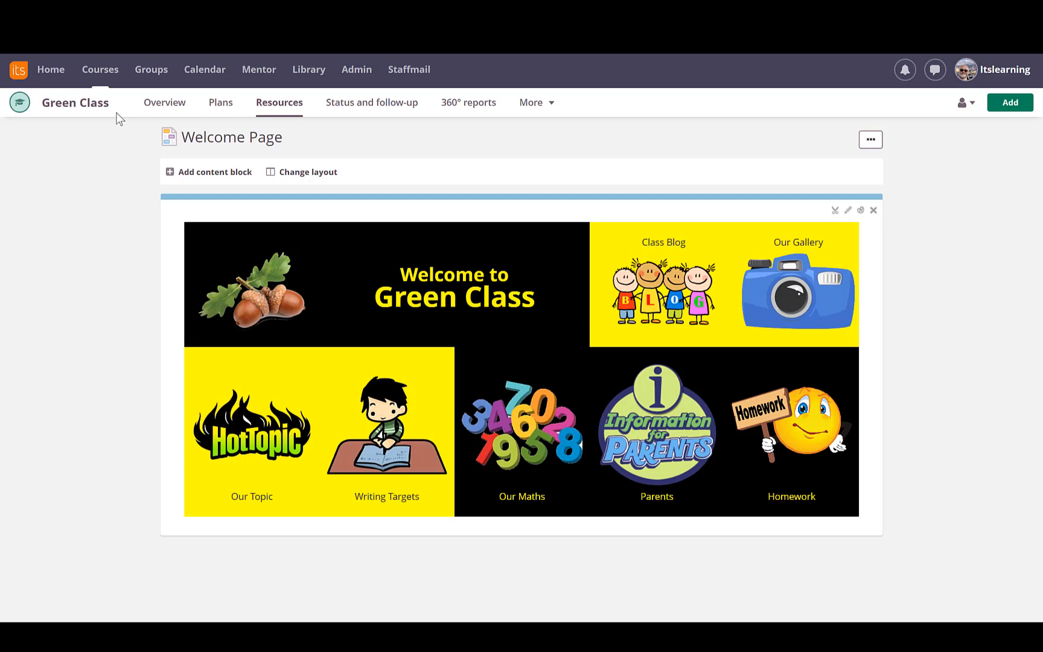
Step: Start a new course with the title "Parental" and try to save it
left_click(104, 73)
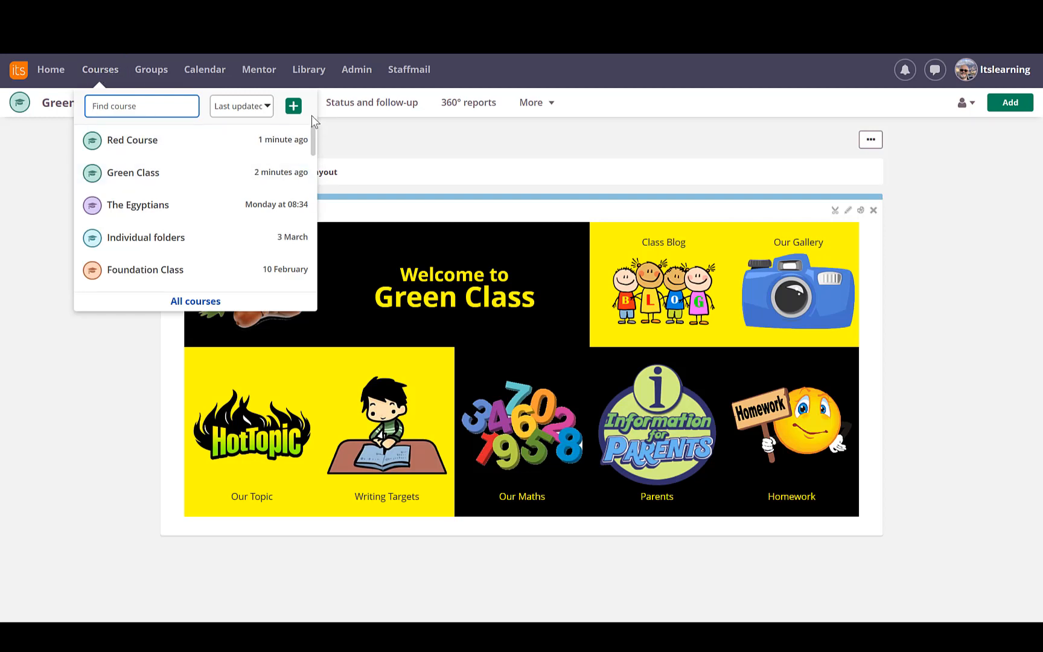
left_click(293, 108)
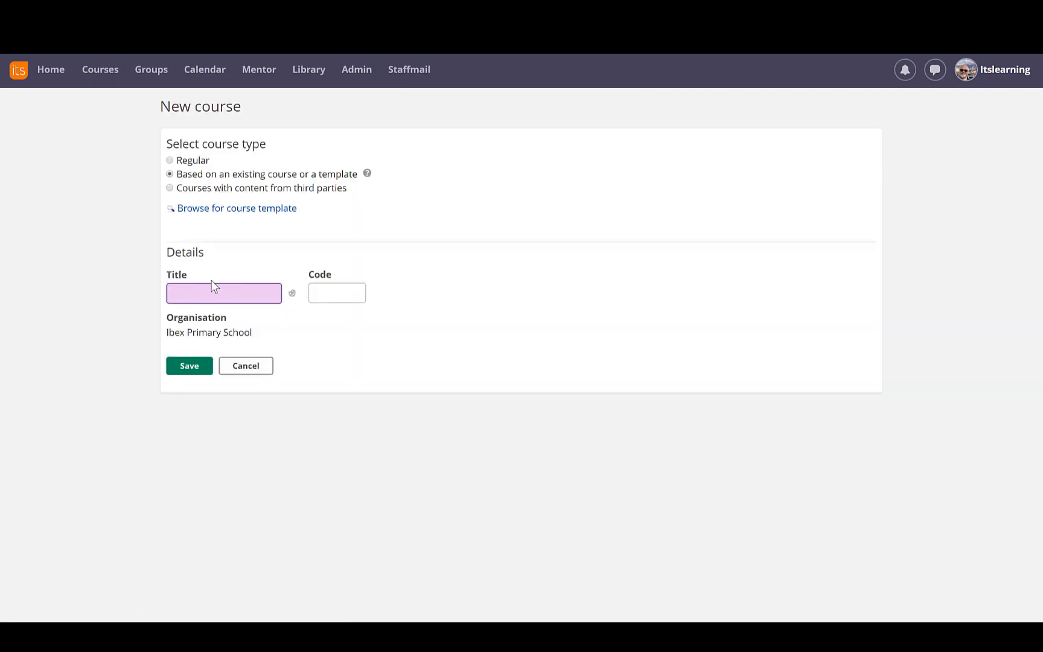
type("P")
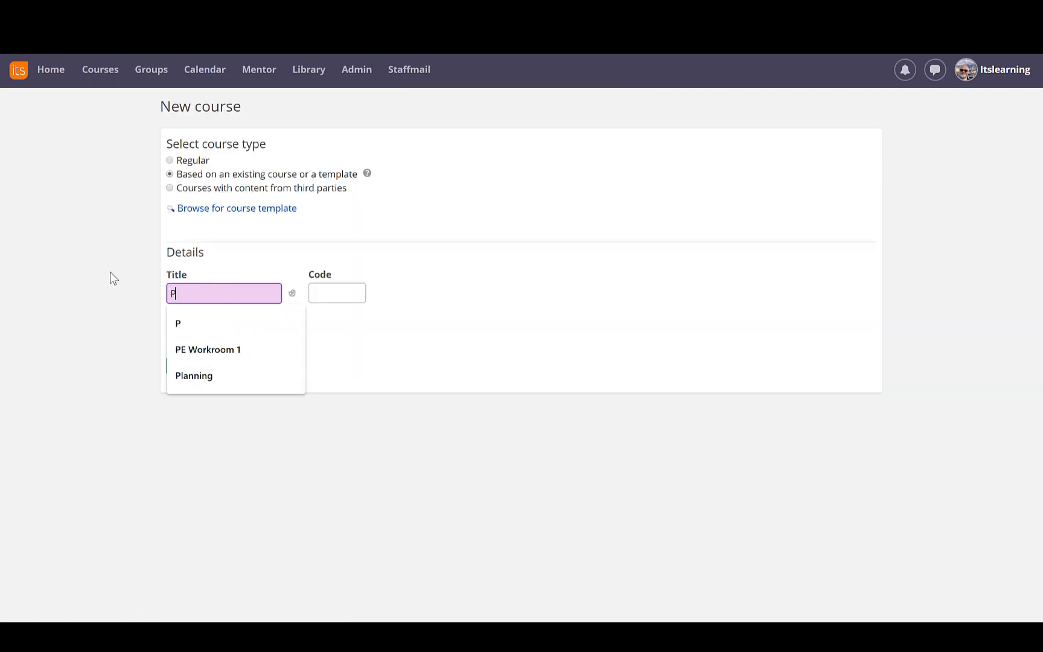
type("arental")
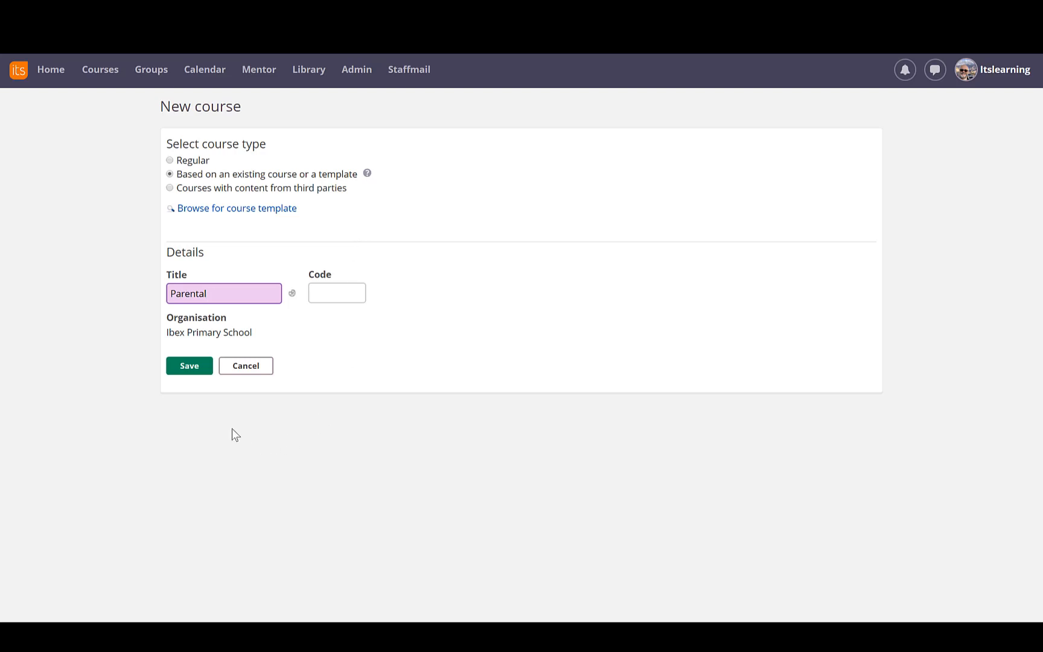
left_click(189, 366)
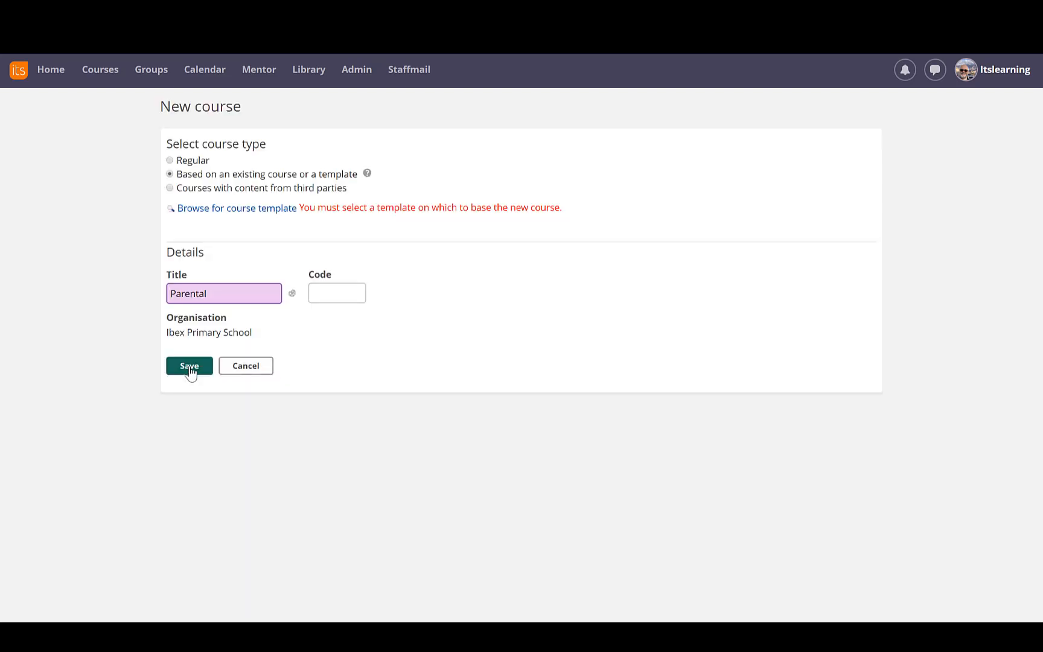
Step: Complete the course title as "Parental Information", choose the Regular course type, and save the new course
left_click(226, 292)
type("Course")
key("BackSpace")
key("BackSpace")
key("BackSpace")
key("BackSpace")
key("BackSpace")
key("BackSpace")
type("Ind")
type("formatio")
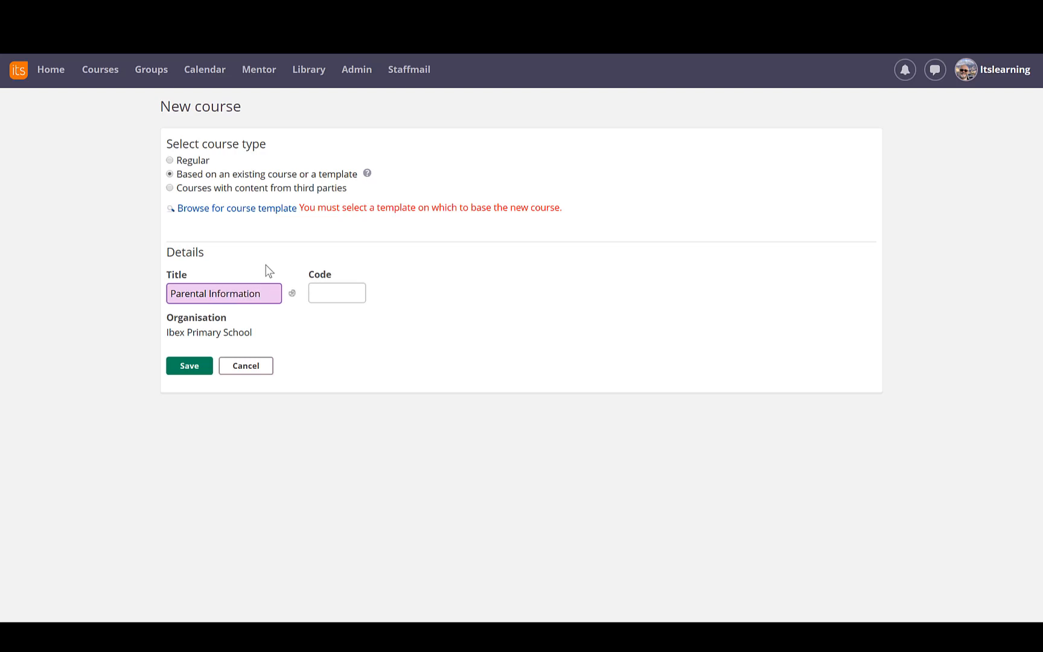
type("n")
left_click(170, 160)
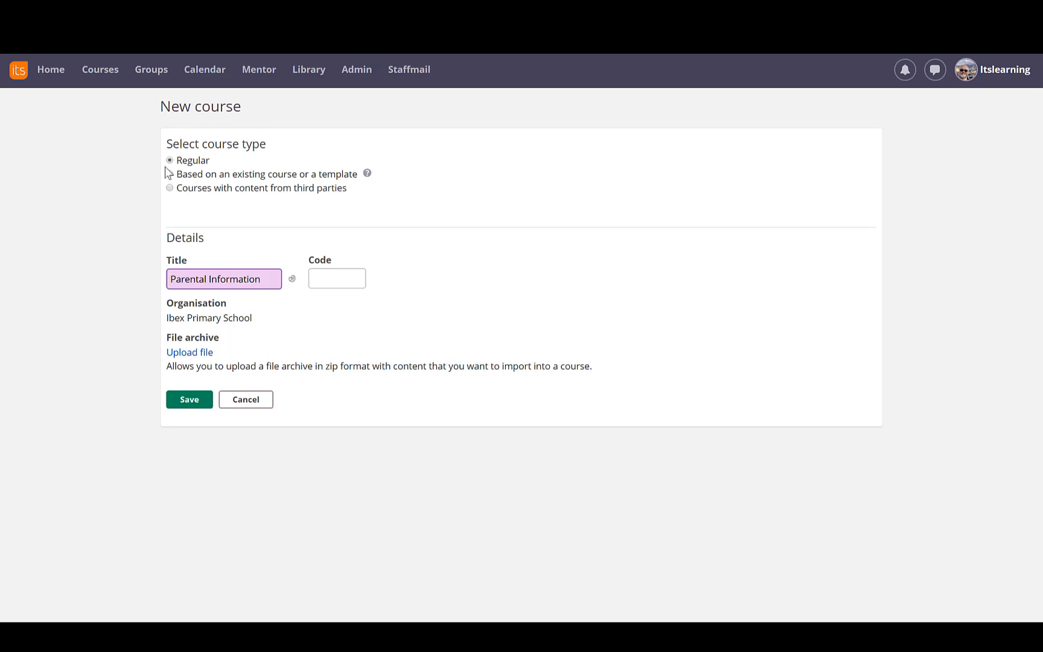
left_click(200, 403)
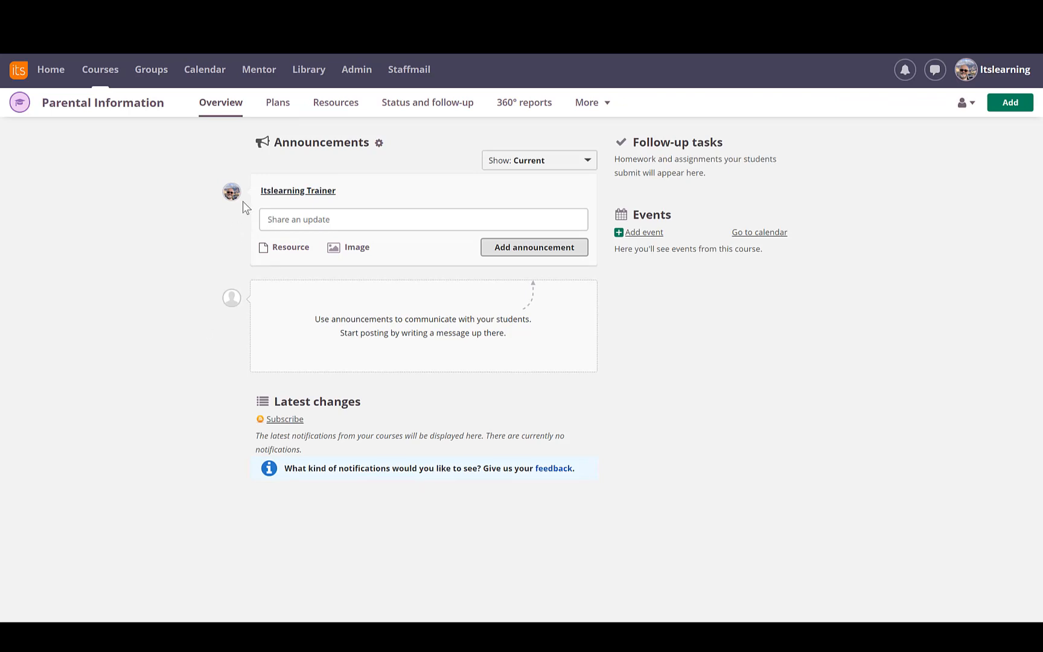
Step: Add a page to the Parental Information course's resources and name it "welcome Page"
left_click(343, 107)
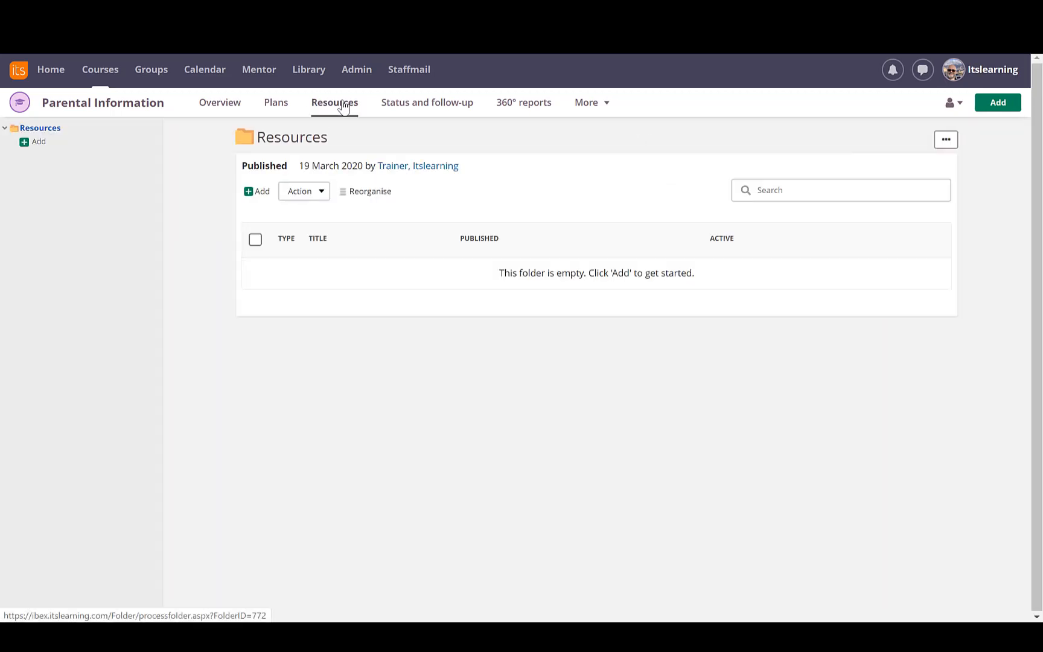
left_click(34, 142)
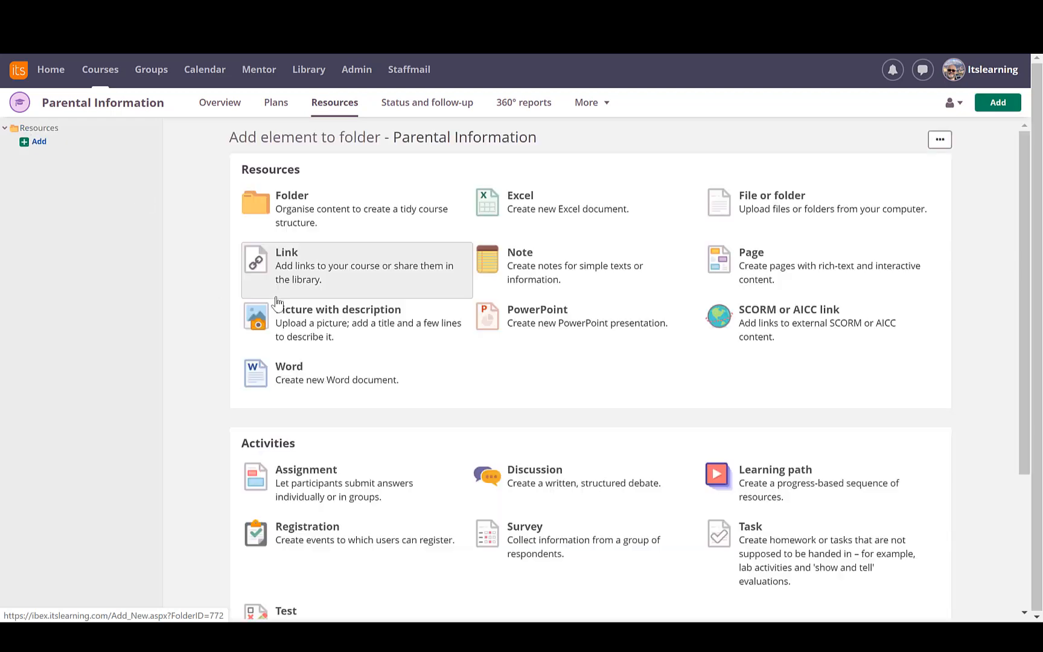
left_click(773, 269)
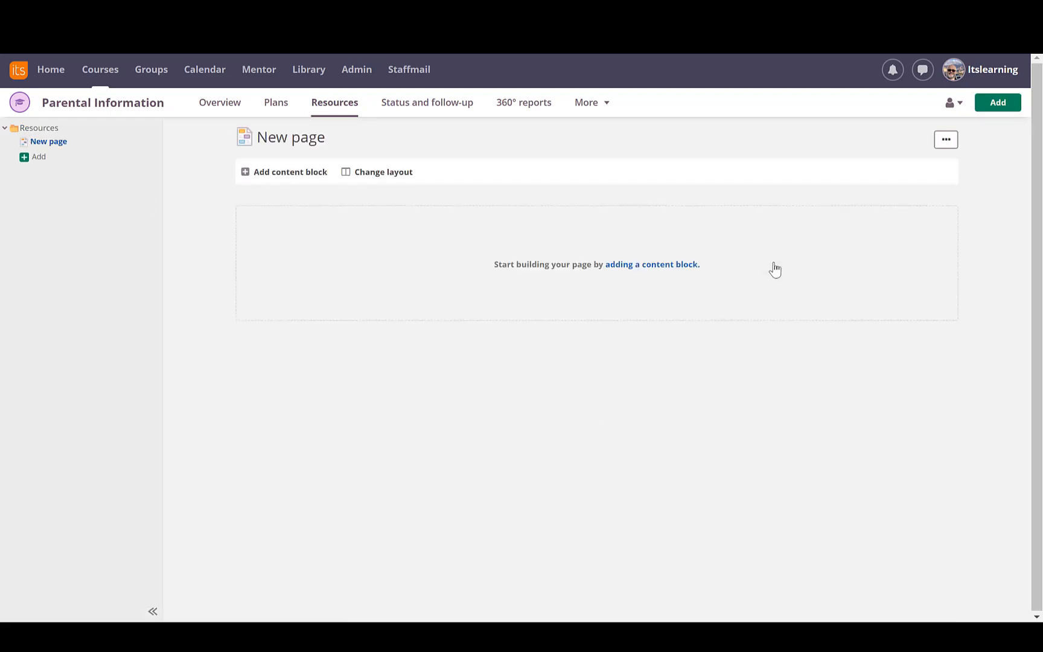
left_click(315, 148)
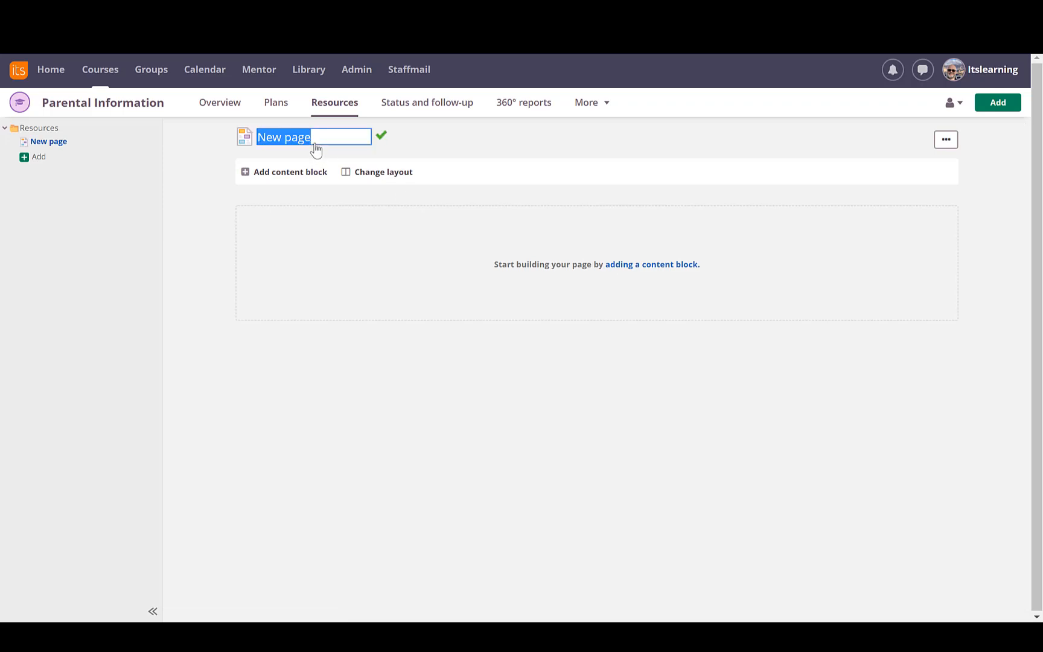
type("welcome ")
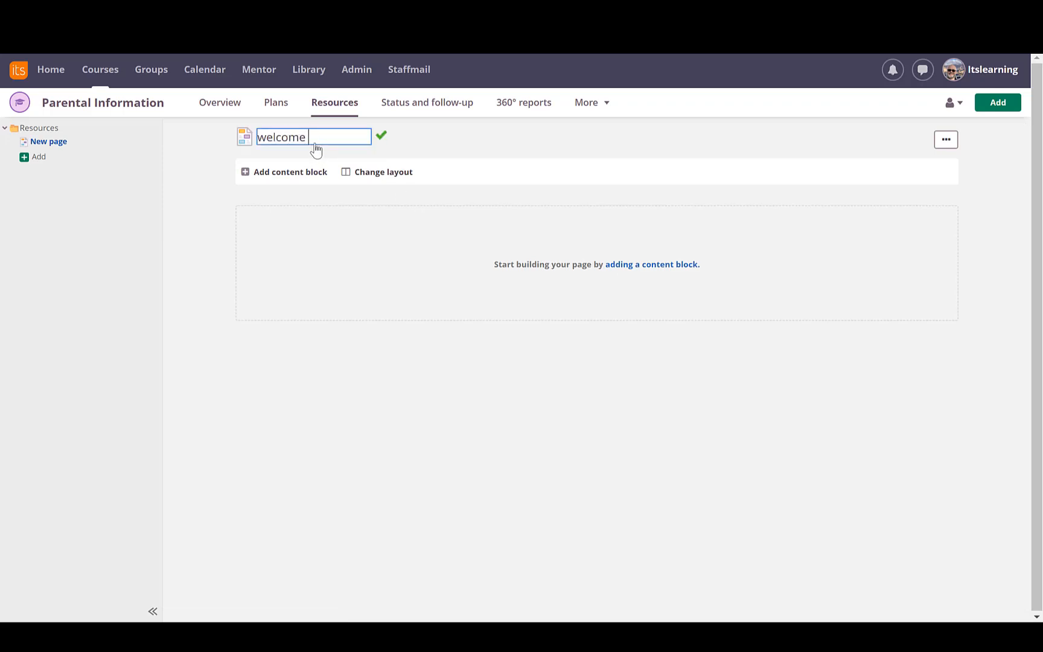
type("Page")
key("Return")
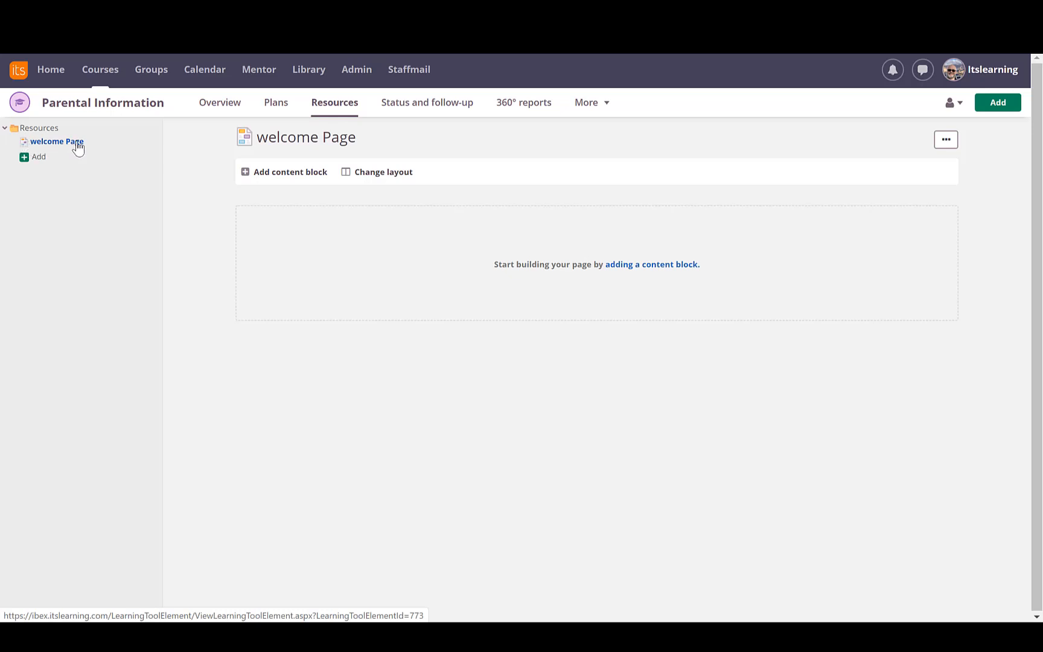
Step: Set the Parental Information course's start page to welcome Page in its course properties and save
left_click(589, 104)
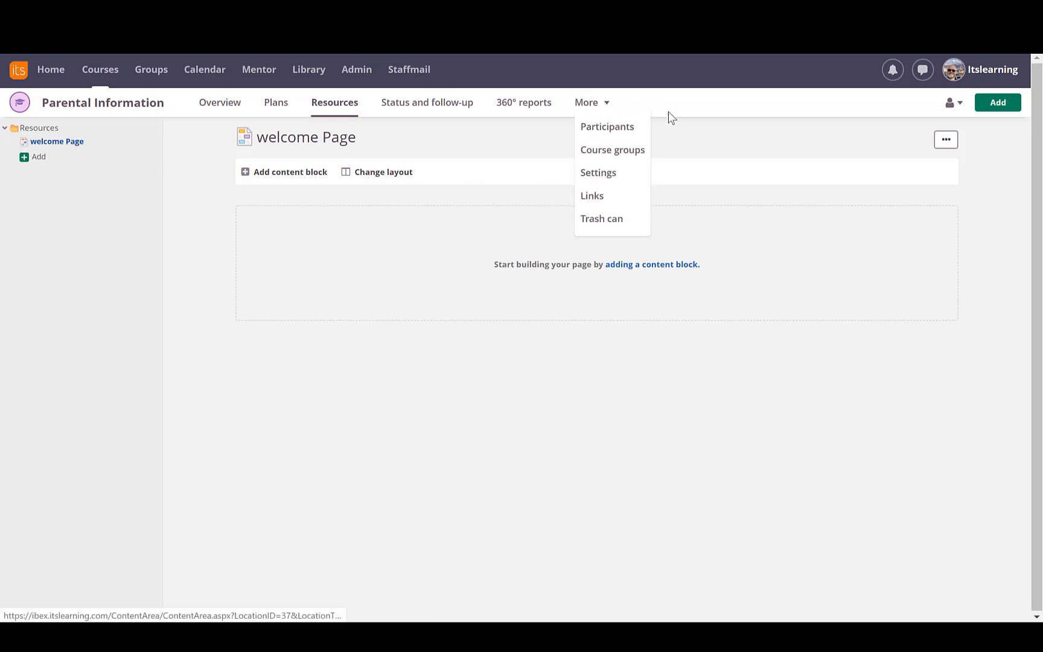
left_click(610, 175)
left_click(264, 222)
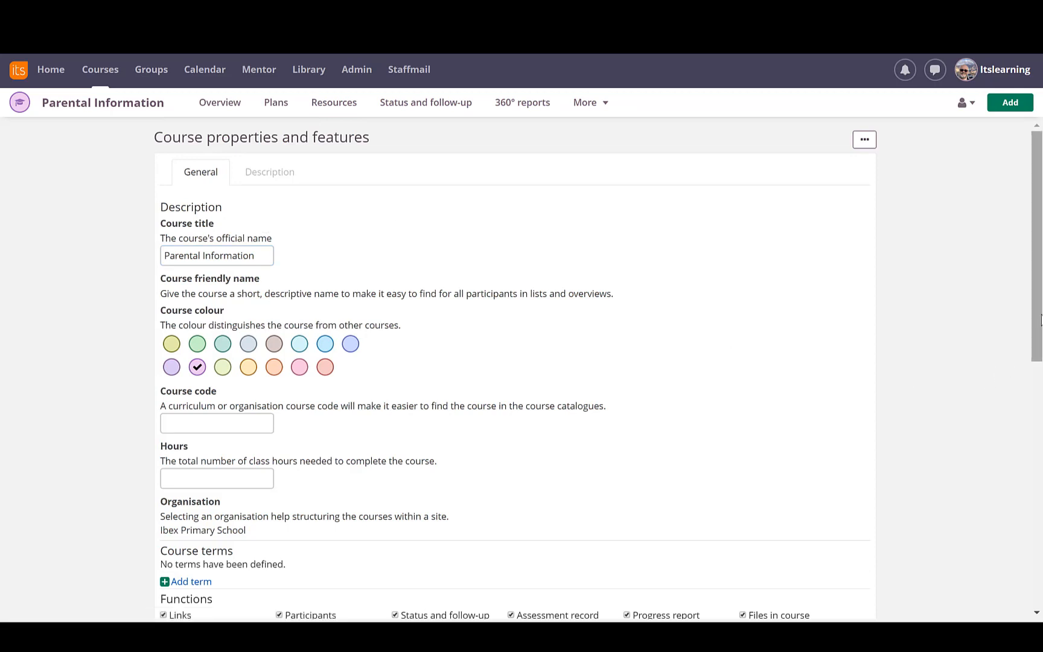
scroll(1040, 320, "down", 4)
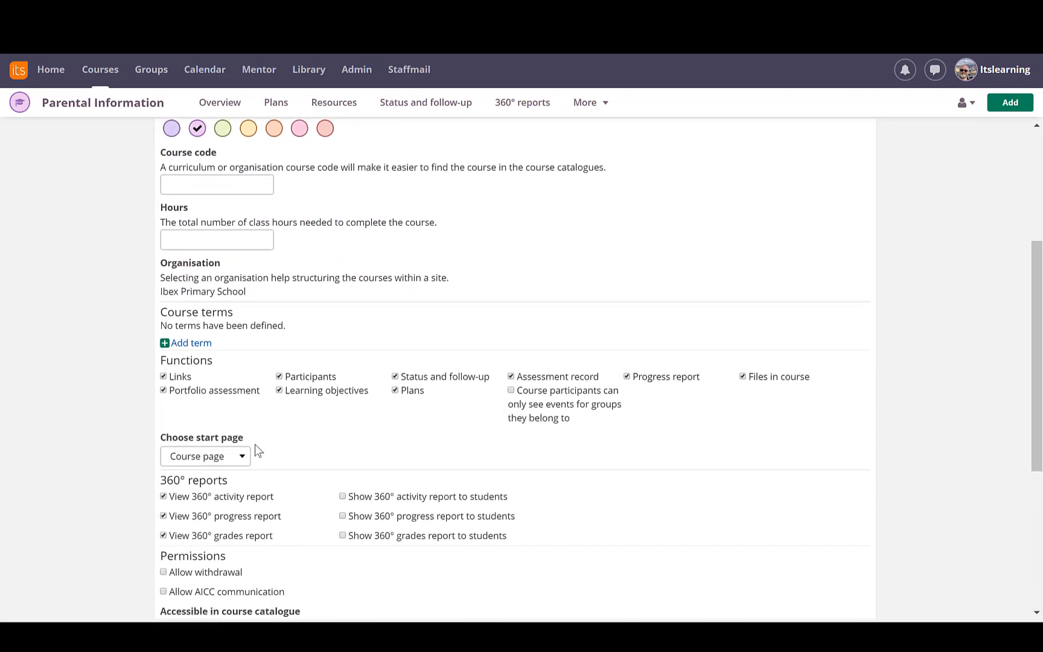
left_click(244, 456)
left_click(222, 487)
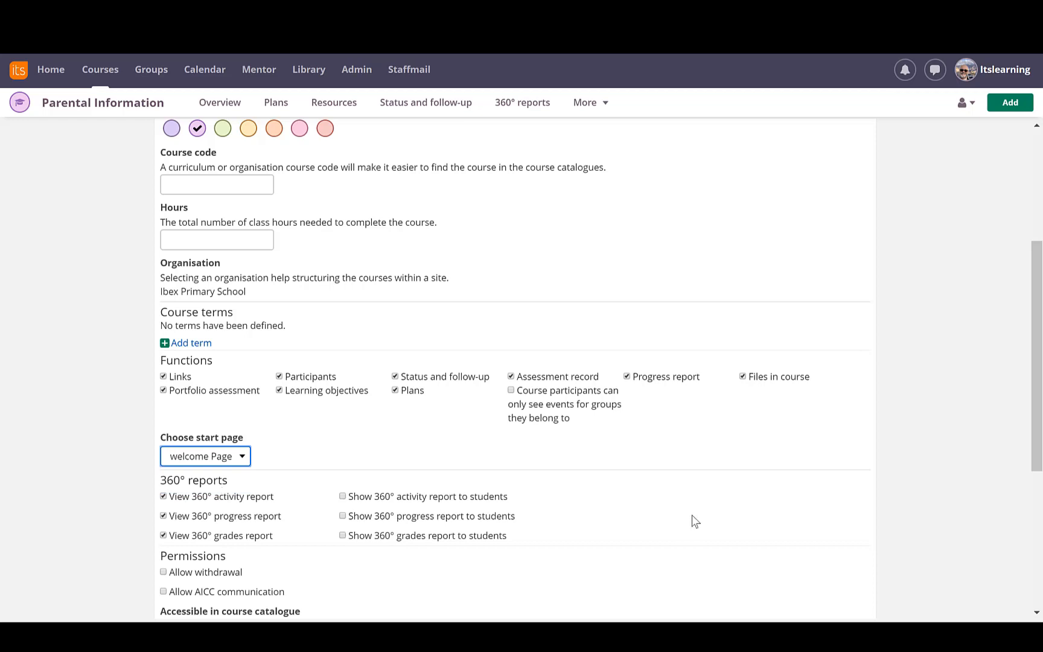
scroll(1030, 422, "down", 5)
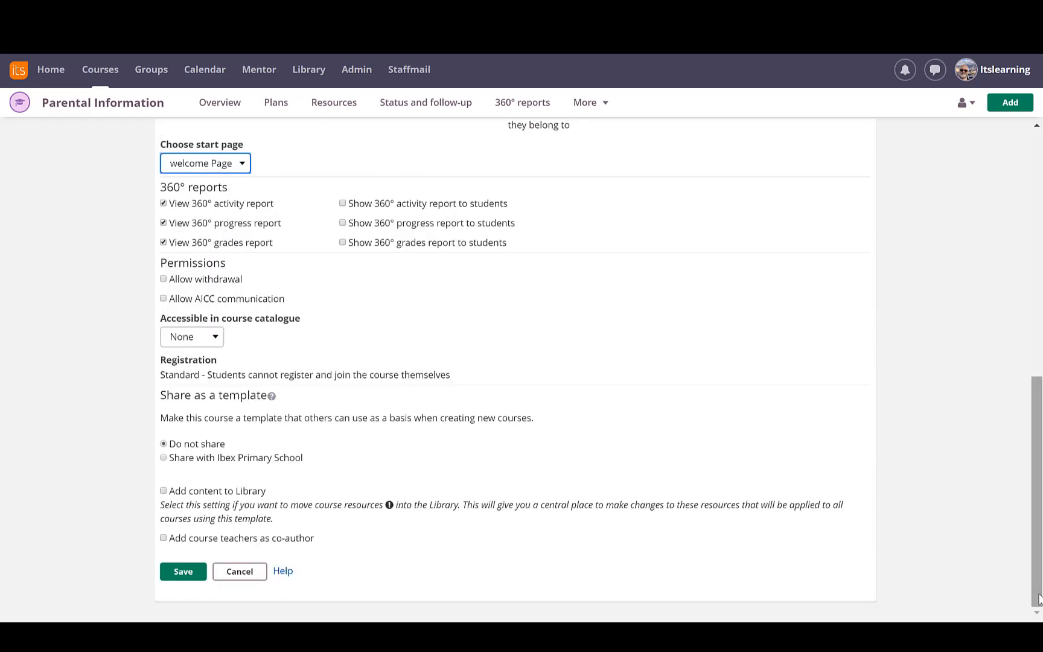
left_click(179, 570)
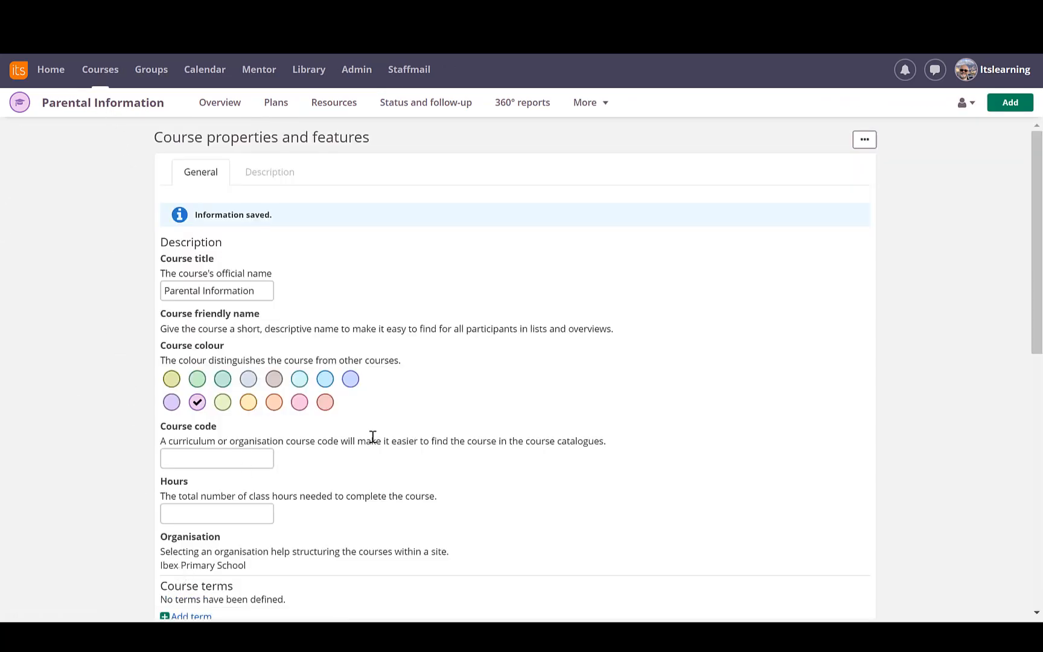
Step: From the Parental Information course's participants, search for Parent users to add from the Ibex Primary School hierarchy
left_click(592, 106)
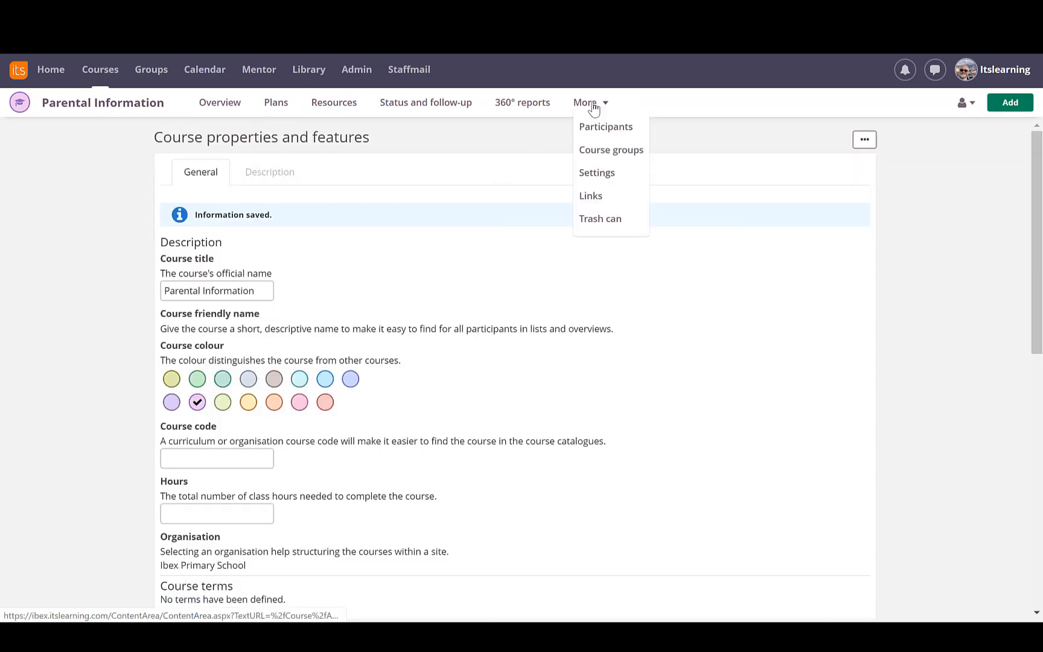
left_click(629, 129)
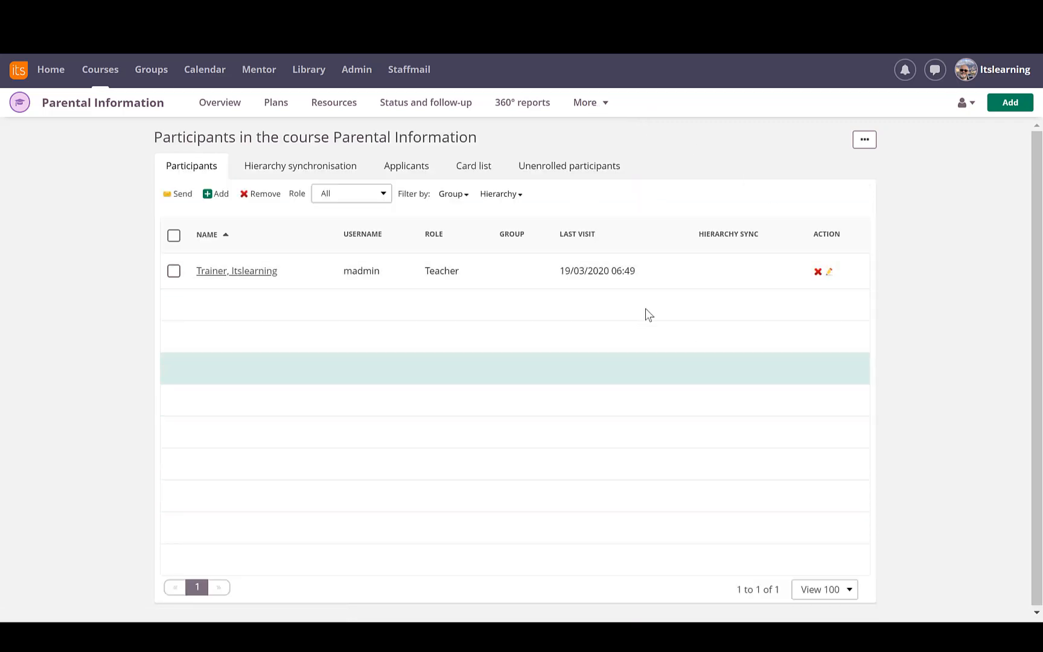
left_click(214, 194)
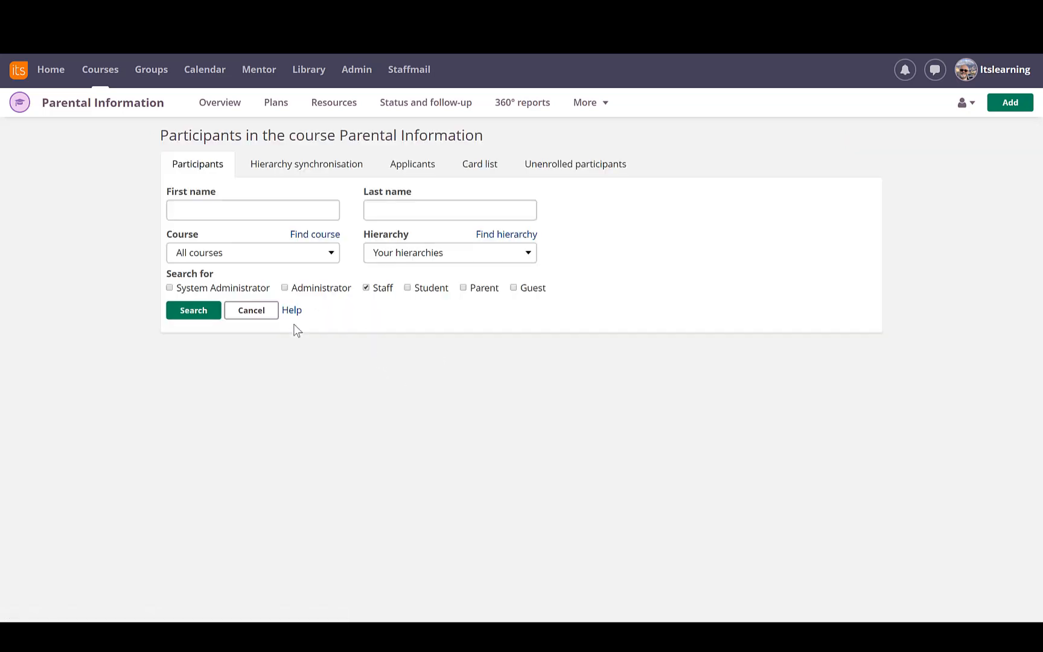
left_click(464, 287)
left_click(205, 310)
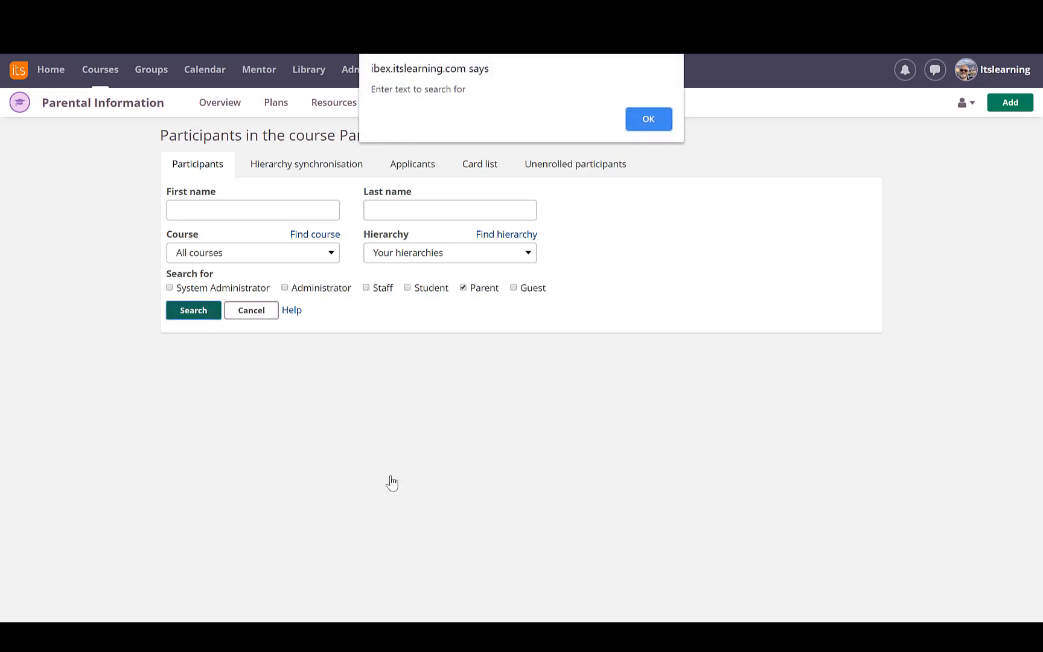
left_click(649, 116)
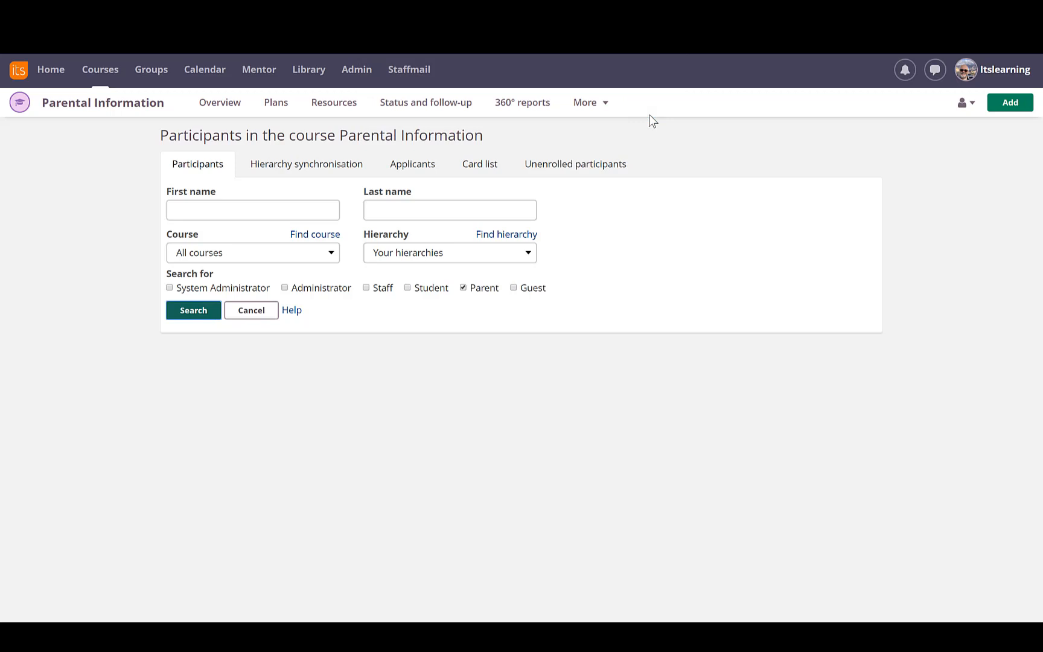
left_click(522, 235)
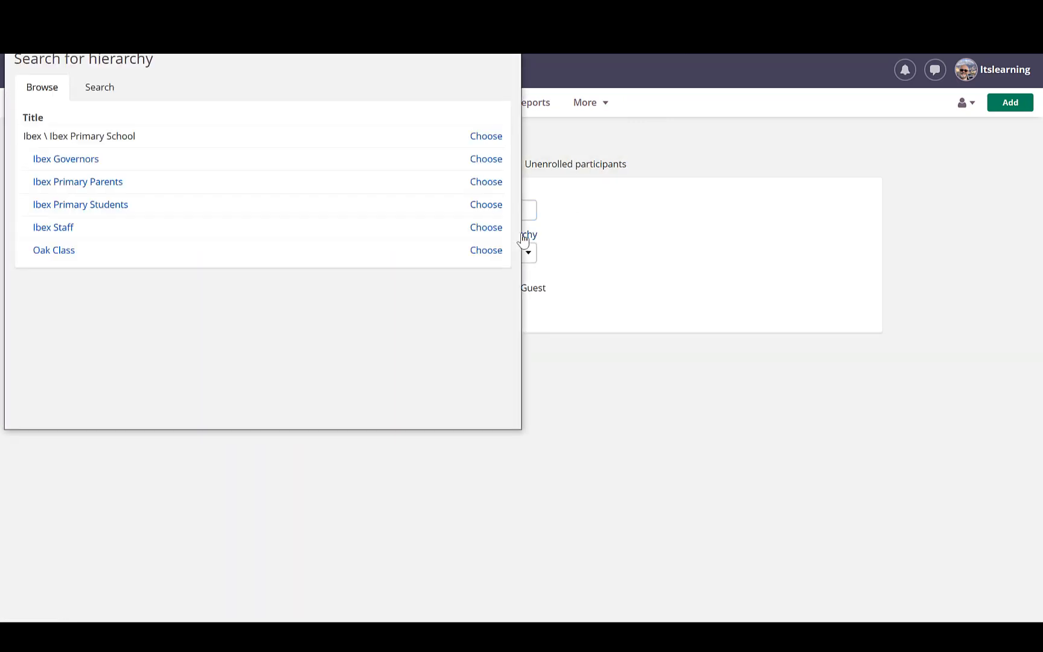
left_click(485, 137)
left_click(204, 310)
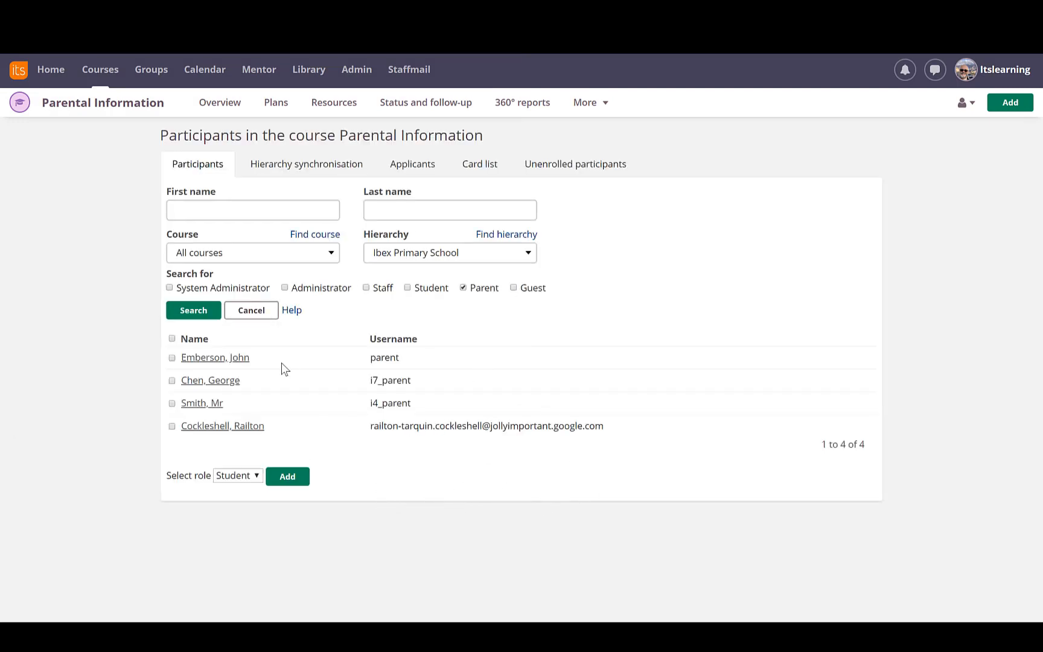
Step: Add the first parent in the search results to the Parental Information course with the Guest role
left_click(171, 358)
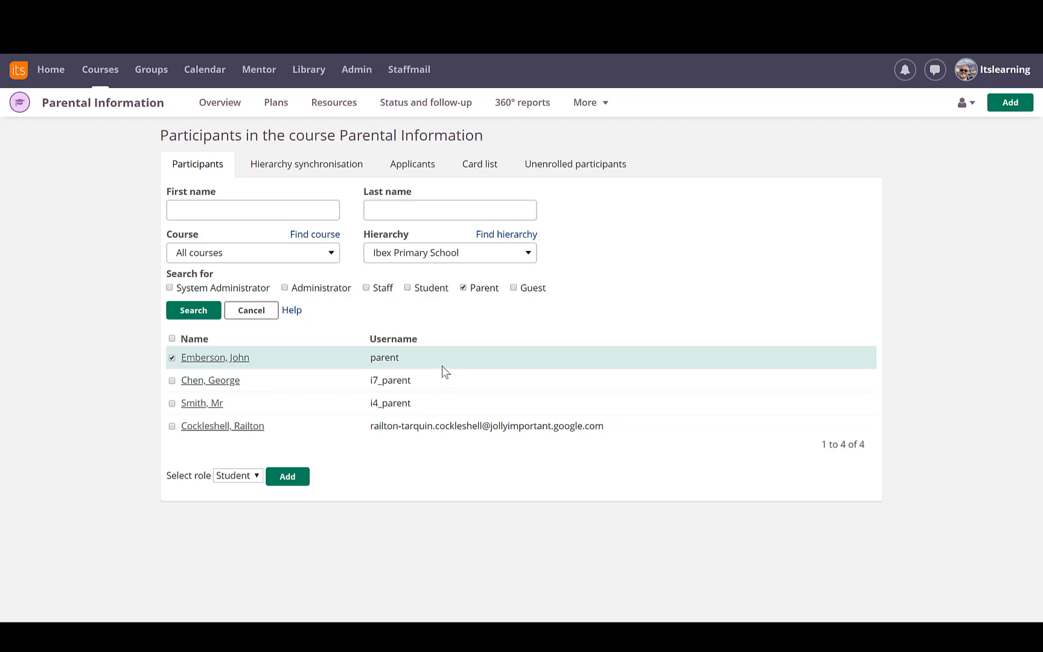
left_click(255, 476)
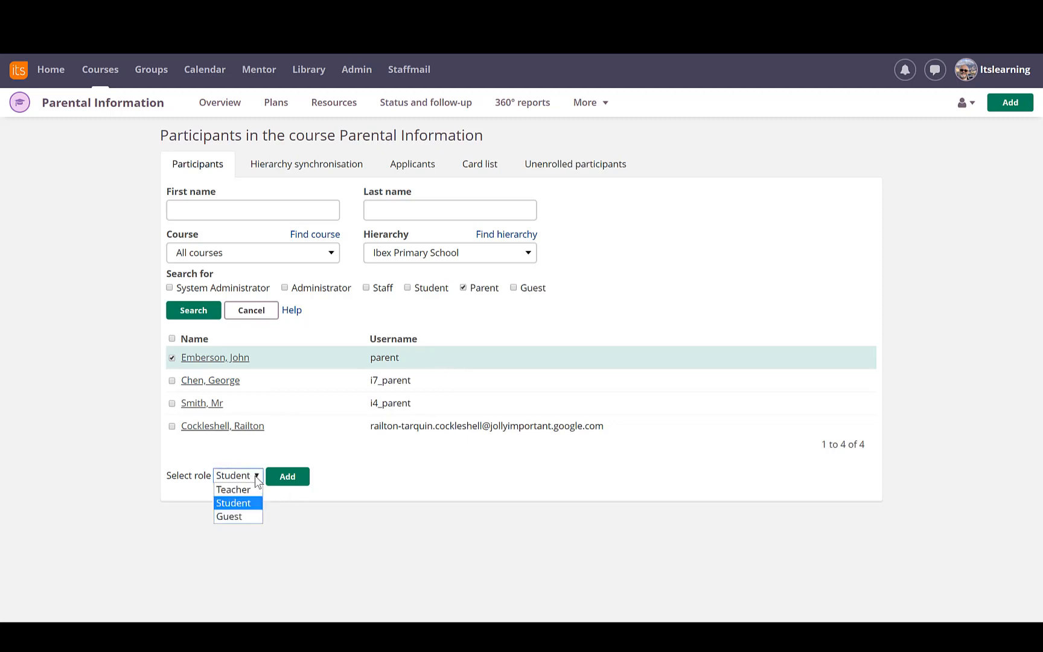
left_click(244, 517)
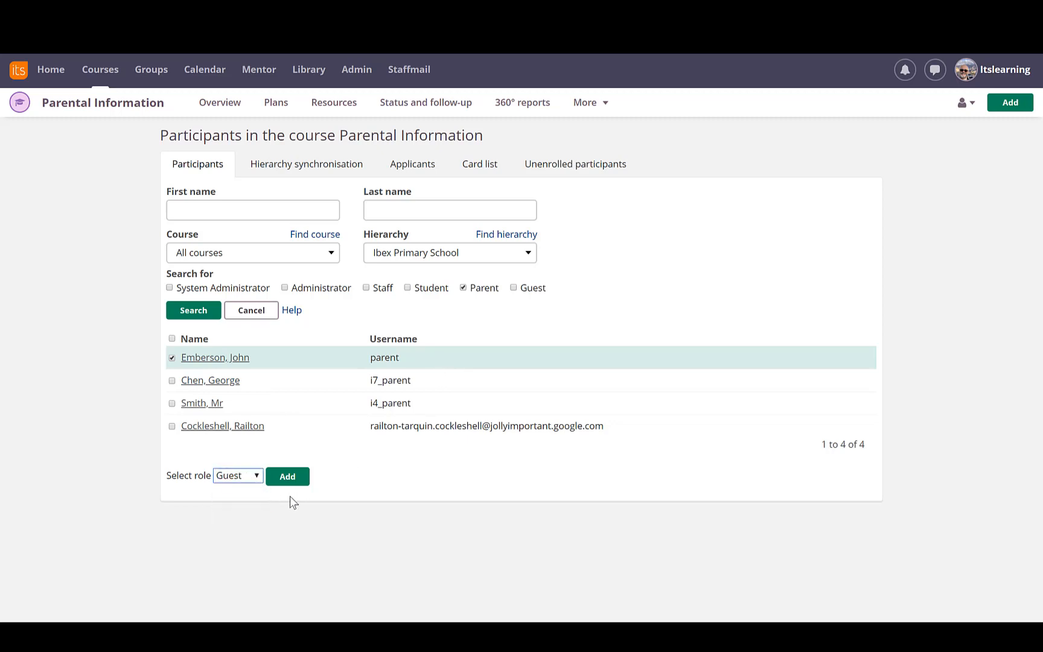
left_click(293, 480)
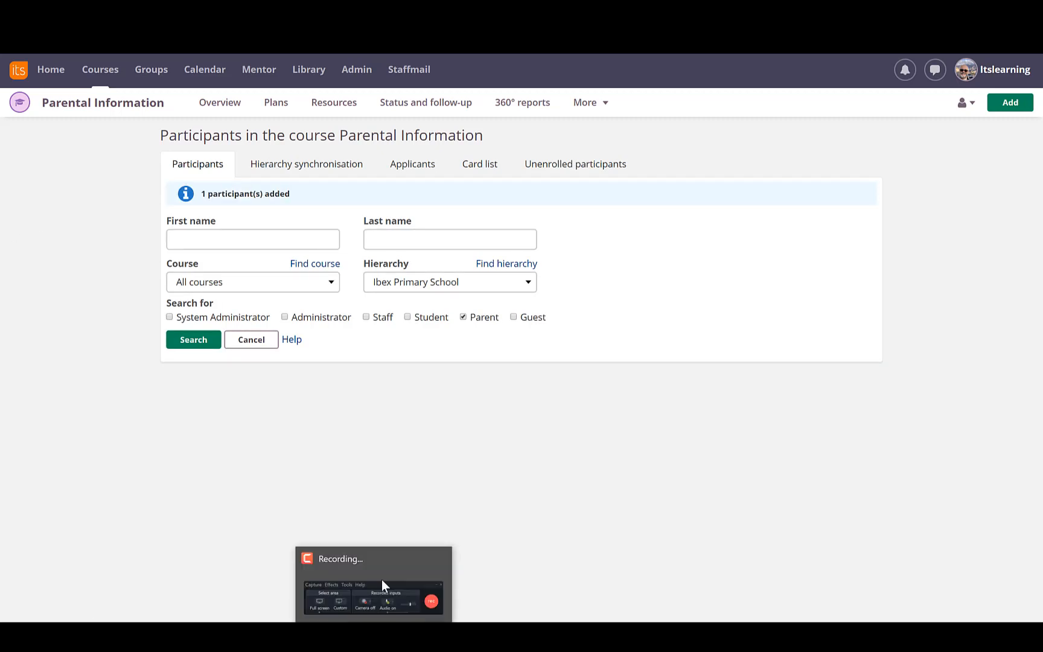
Step: Open The Egyptians course and show its Resources overview
left_click(99, 71)
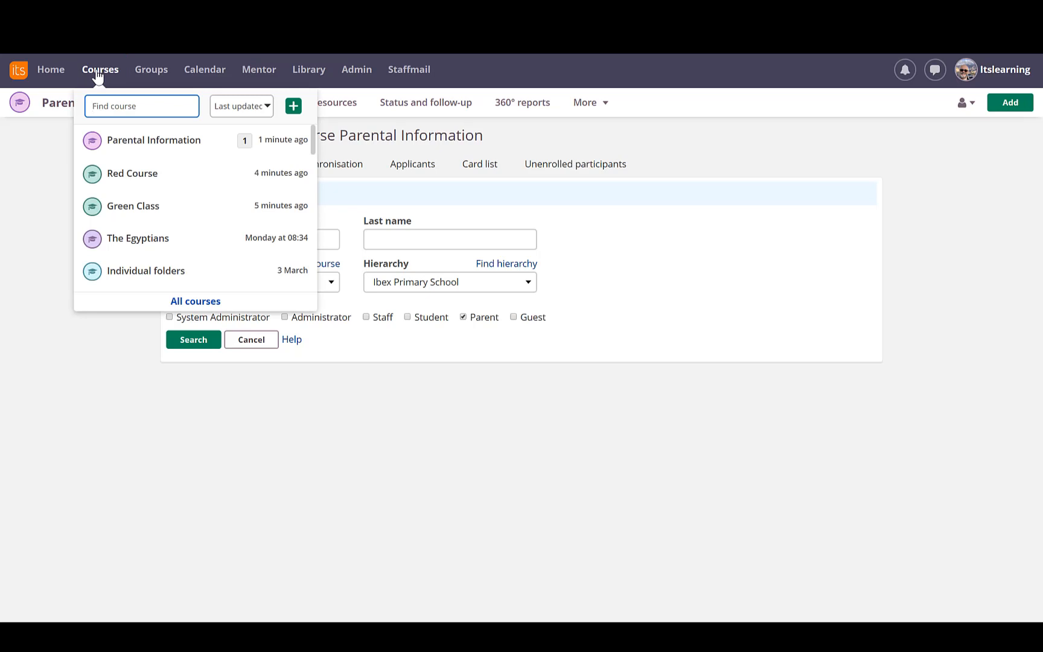
left_click(158, 247)
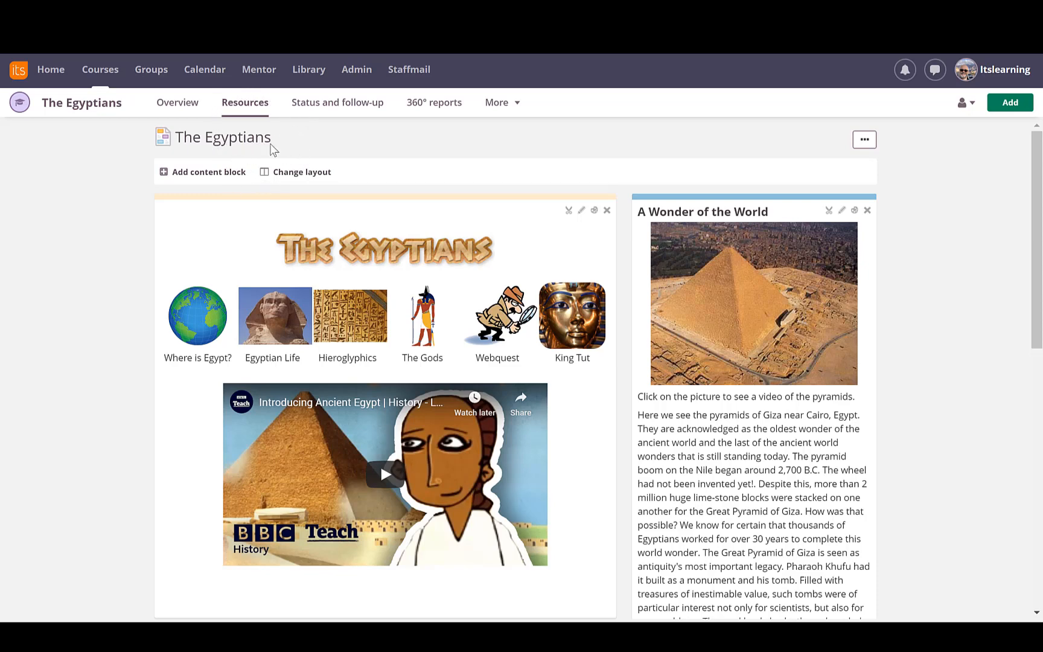
left_click(244, 107)
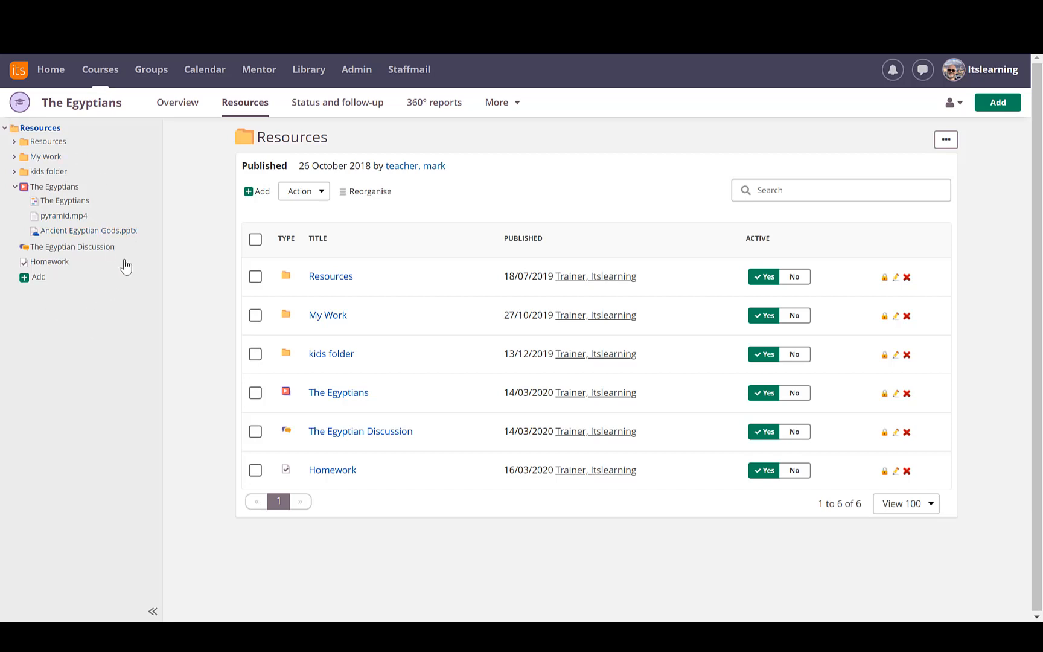
Step: Start a new discussion titled "Eygptian Discussion" in the course resources, and look at the recent messages
left_click(38, 279)
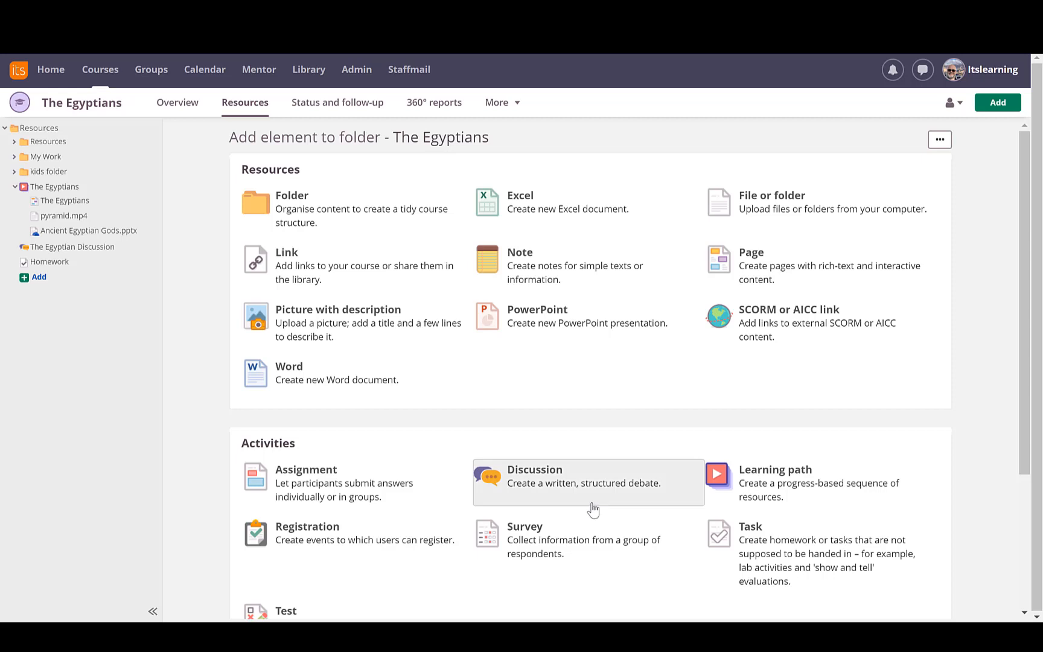
left_click(551, 489)
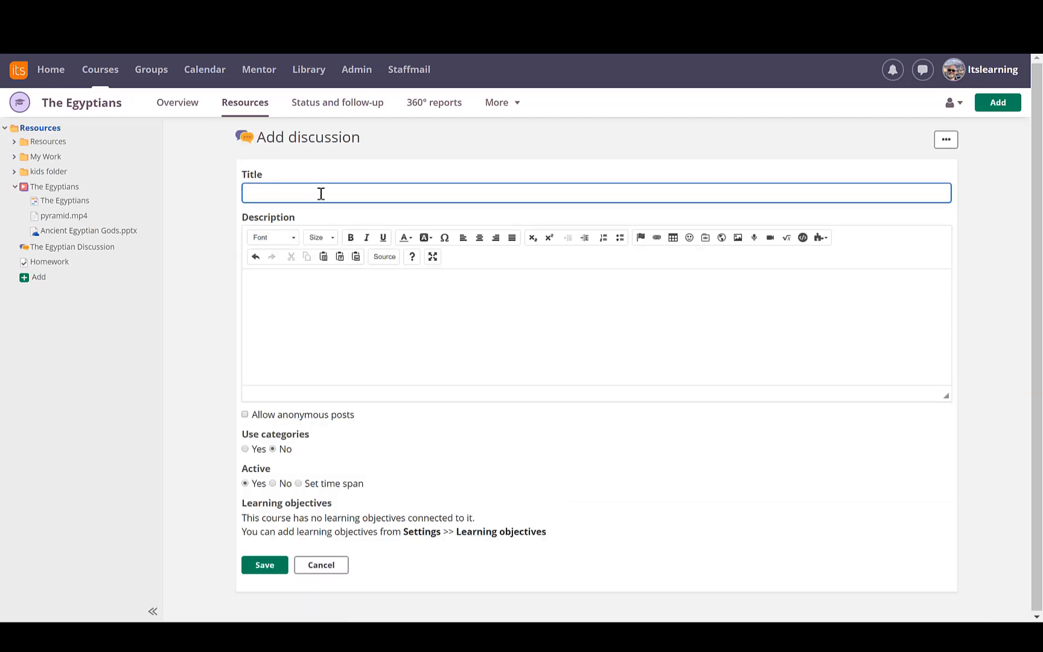
type("Eygptian Discussion")
left_click(924, 71)
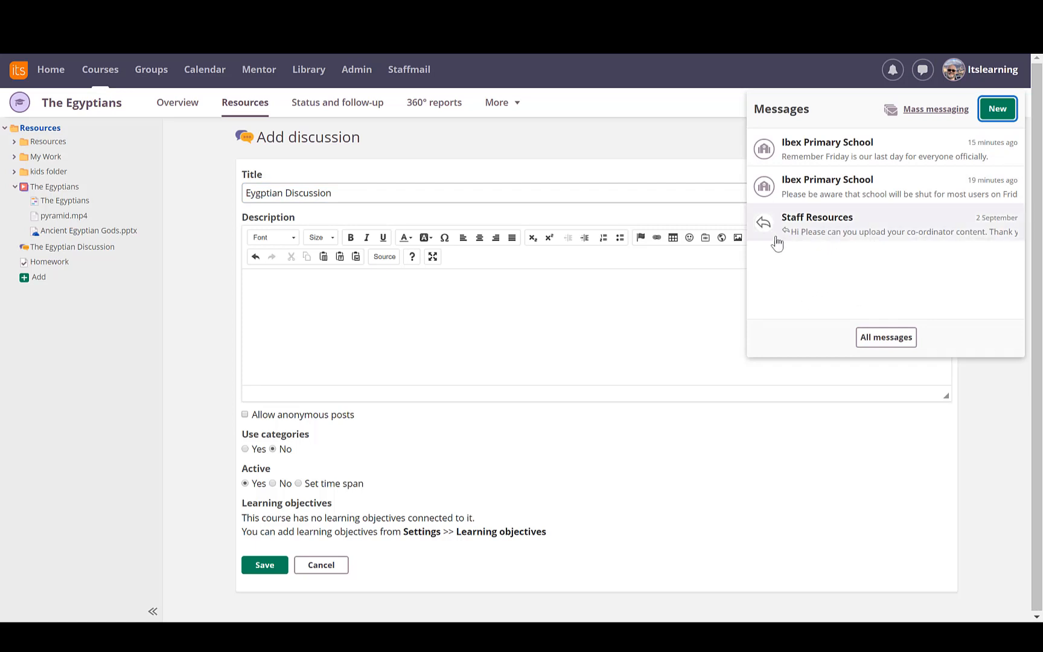
left_click(389, 304)
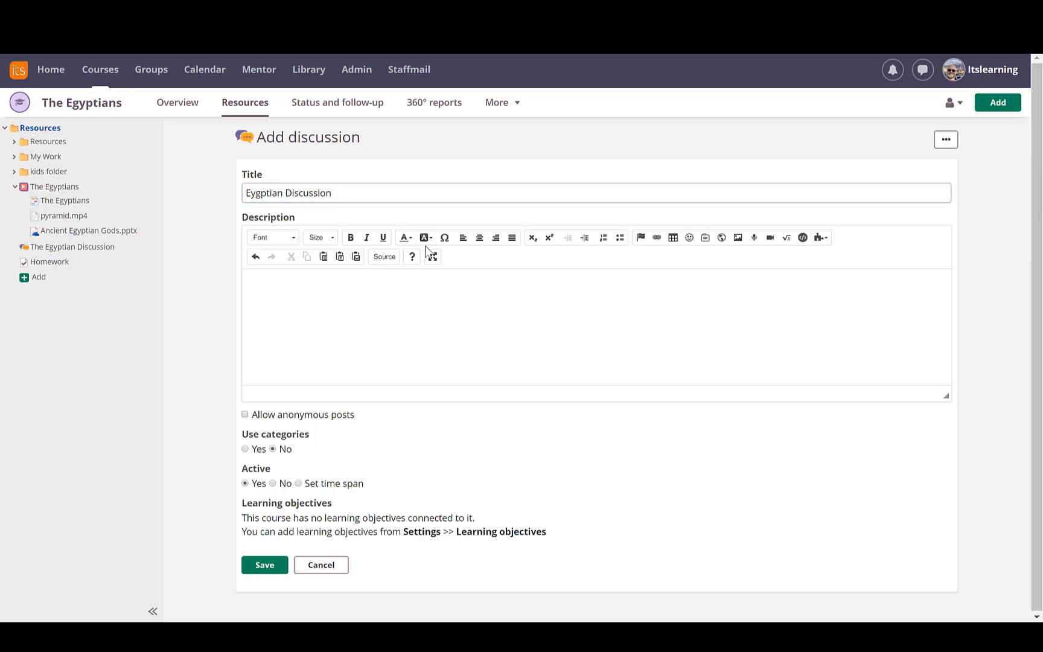
Step: Enter "hohohooo ijioijijij kjjjkjkj jijjkjkj" as the discussion's description and save the discussion
left_click(301, 288)
type("hohohooo ijiojiiijj kjjjkjkj")
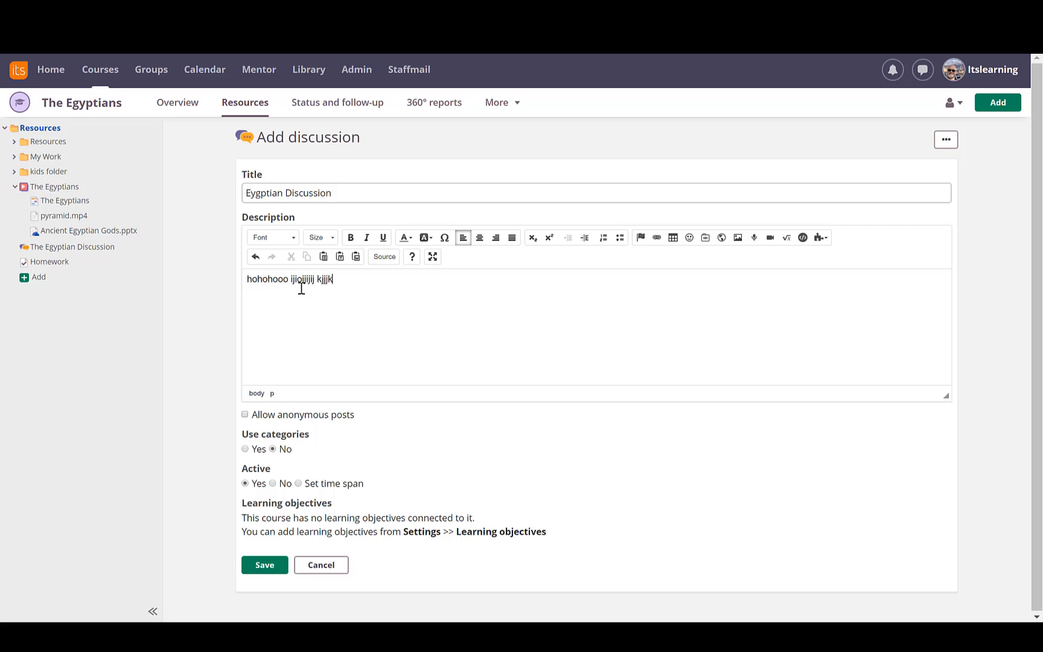
type(" jijjkjkj")
left_click(269, 575)
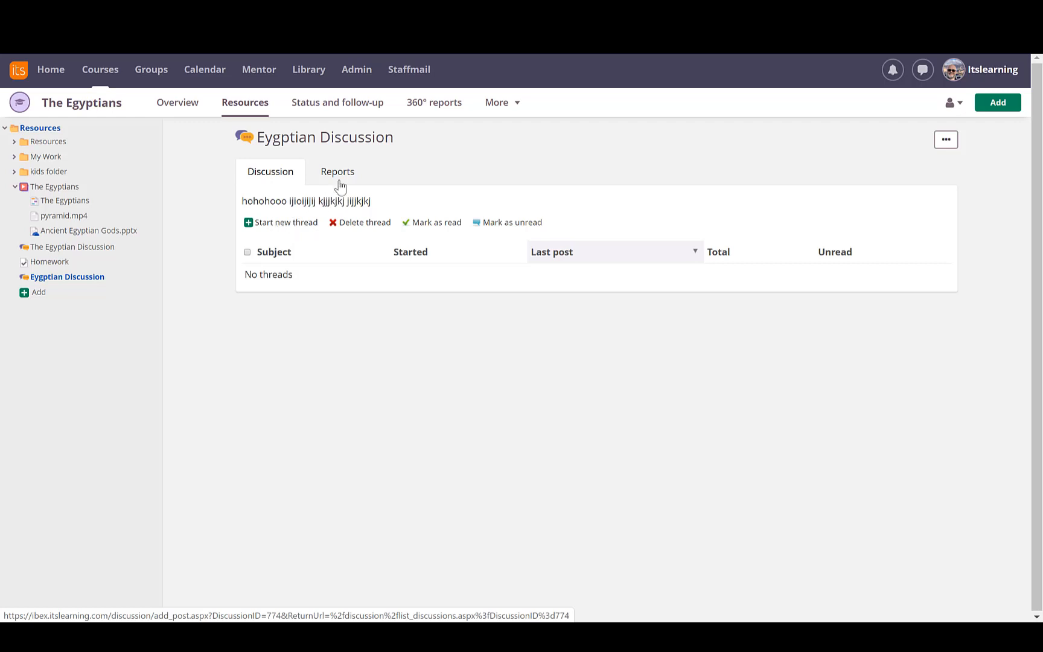
Step: Post a thread in Eygptian Discussion with subject "Egyptian Webquest" and text "Please can you serach for great ancient egyptian websites"
left_click(279, 223)
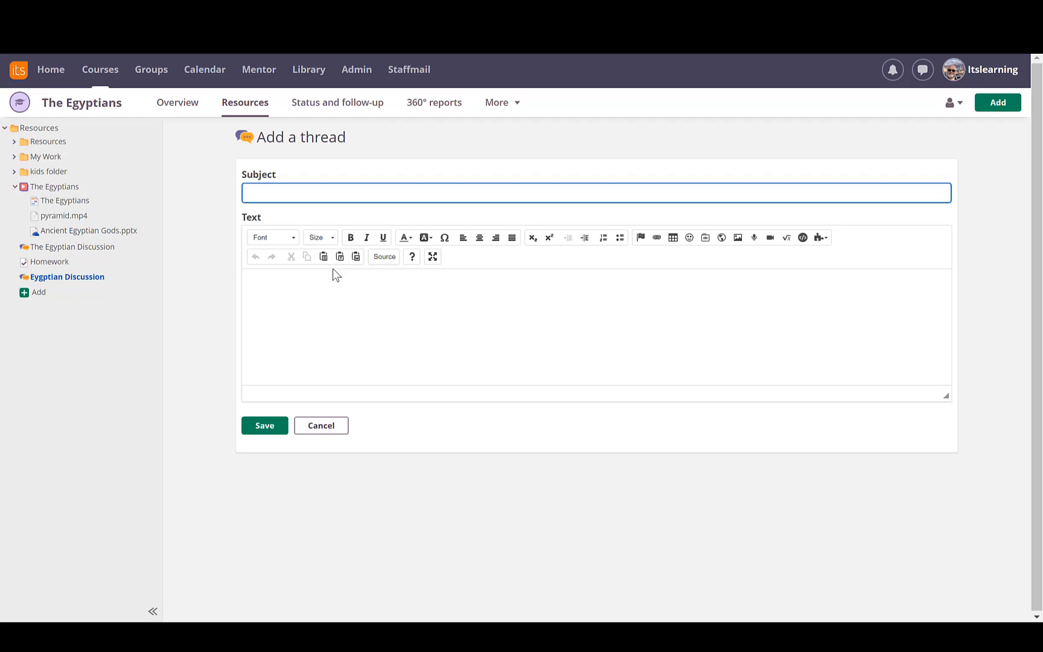
type("Egyptian Webquest")
left_click(298, 287)
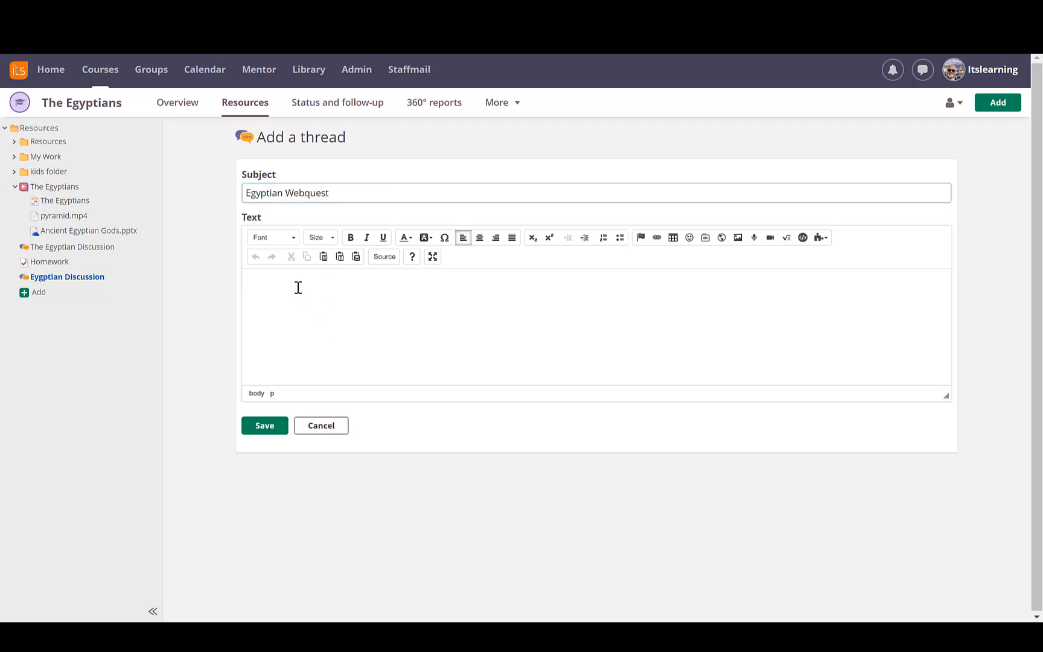
type("Please can you serach for great egyptian ")
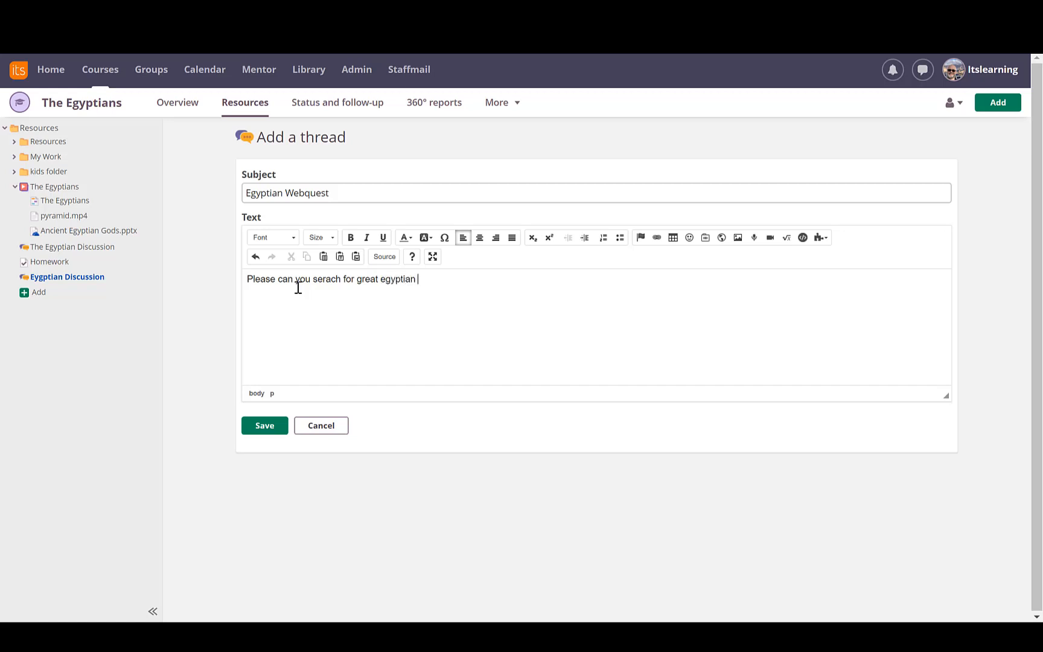
type("websites")
type("anci")
type("e")
key("BackSpace")
type("ient")
left_click(400, 279)
key("BackSpace")
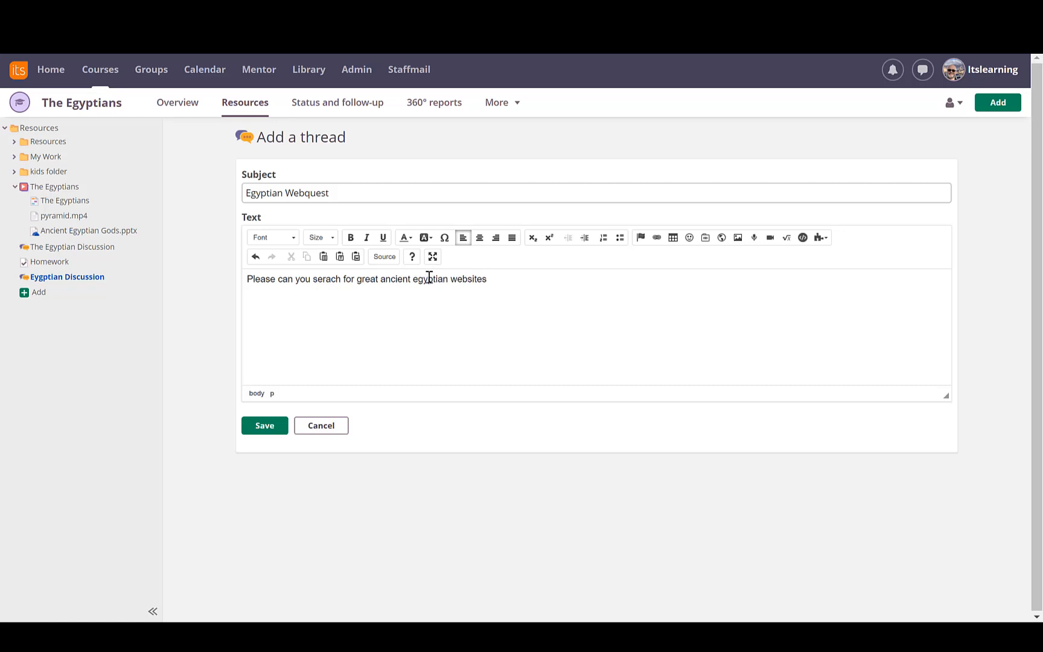
left_click(273, 427)
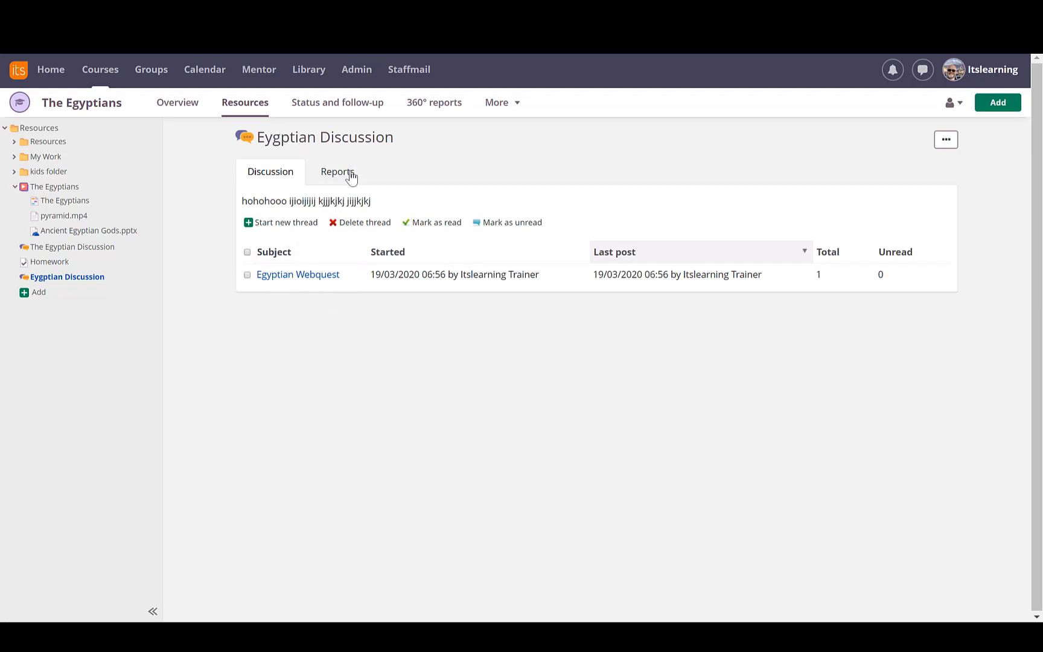
Step: View the Egyptian Webquest thread, review the posts in The Egyptian Discussion's tomb builder thread, and return to that discussion's overview
left_click(300, 279)
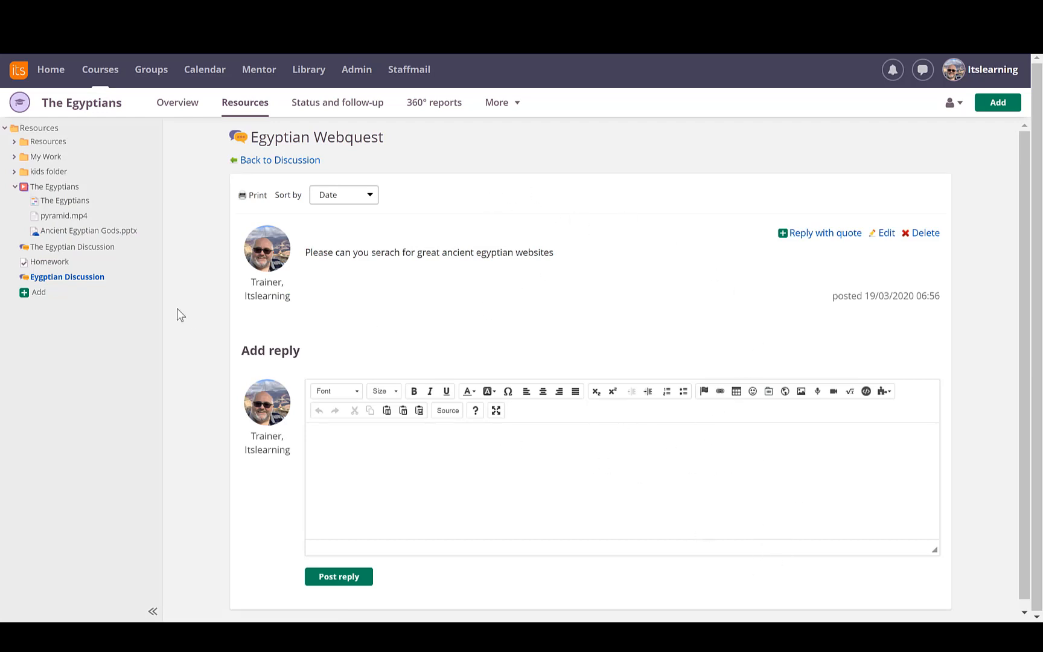
left_click(149, 250)
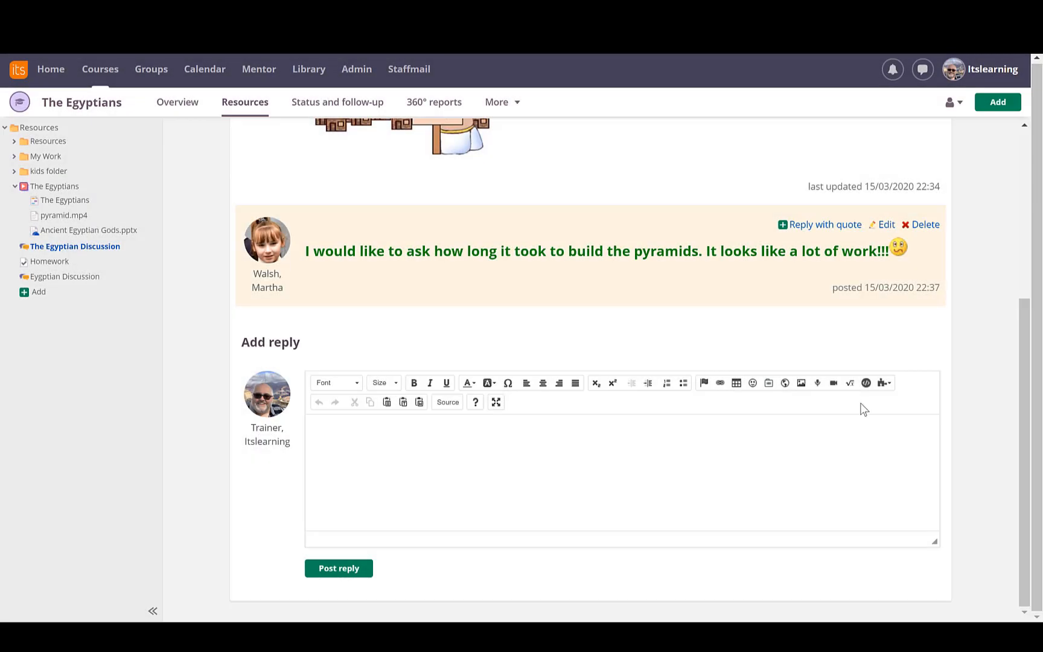
left_click_drag(1024, 393, 1020, 240)
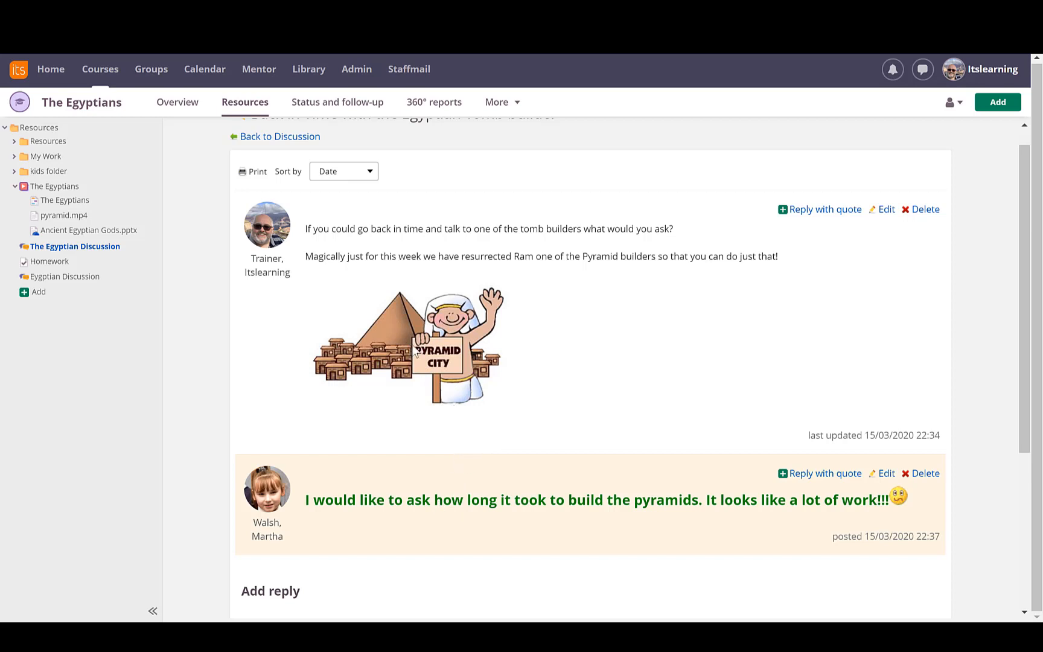
left_click(84, 247)
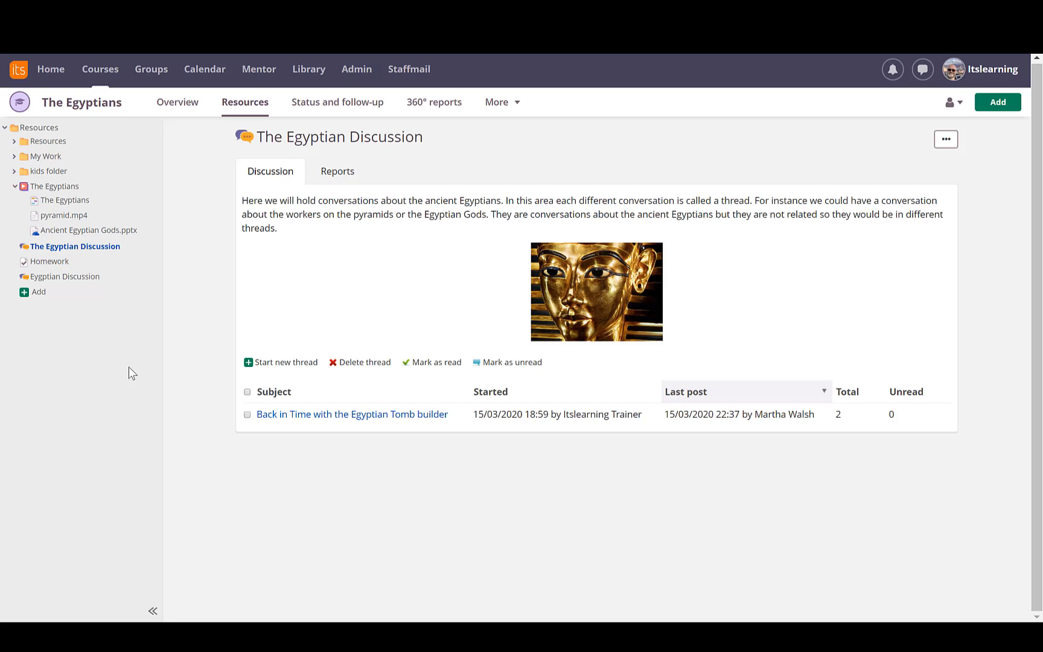
Step: Start a new task in The Egyptians course titled "Homework 1" with the description "Please bbbbbb"
left_click(36, 292)
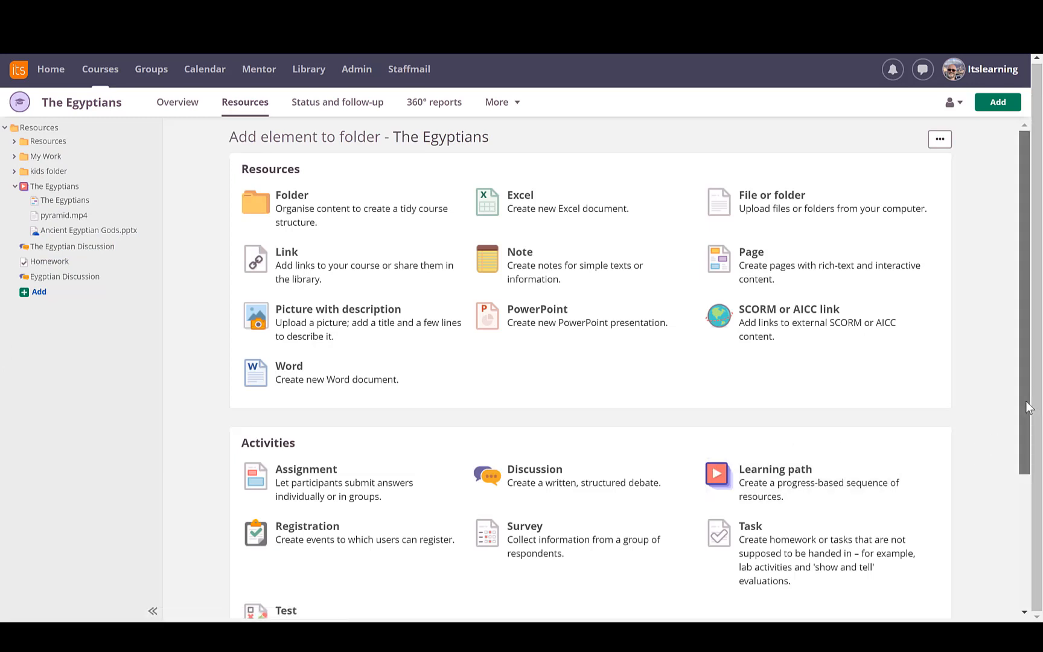
scroll(1028, 408, "down", 5)
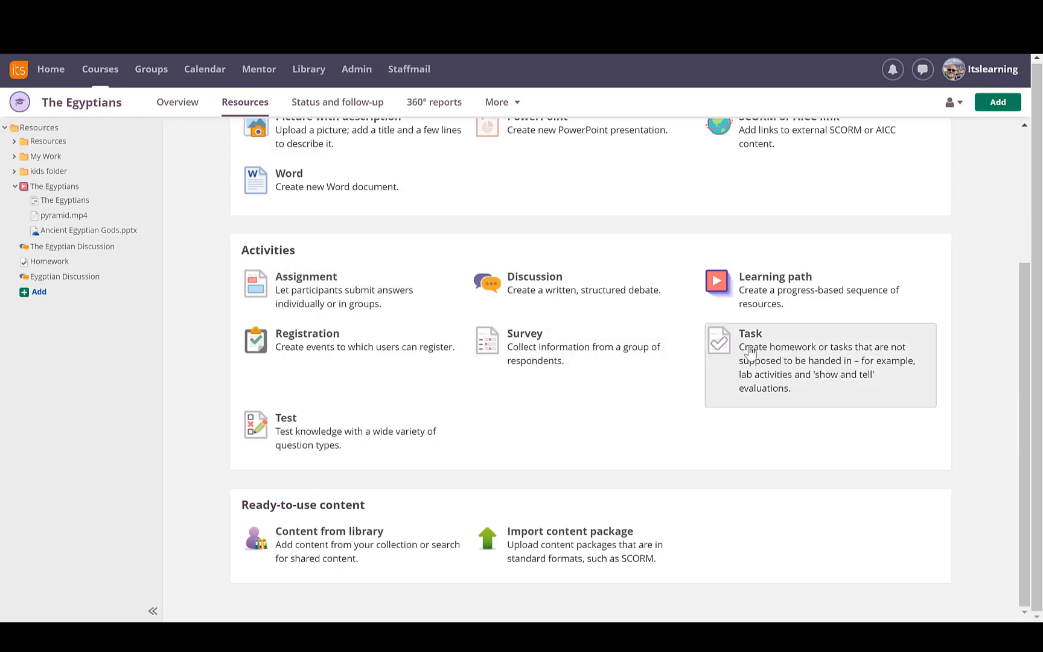
left_click(782, 367)
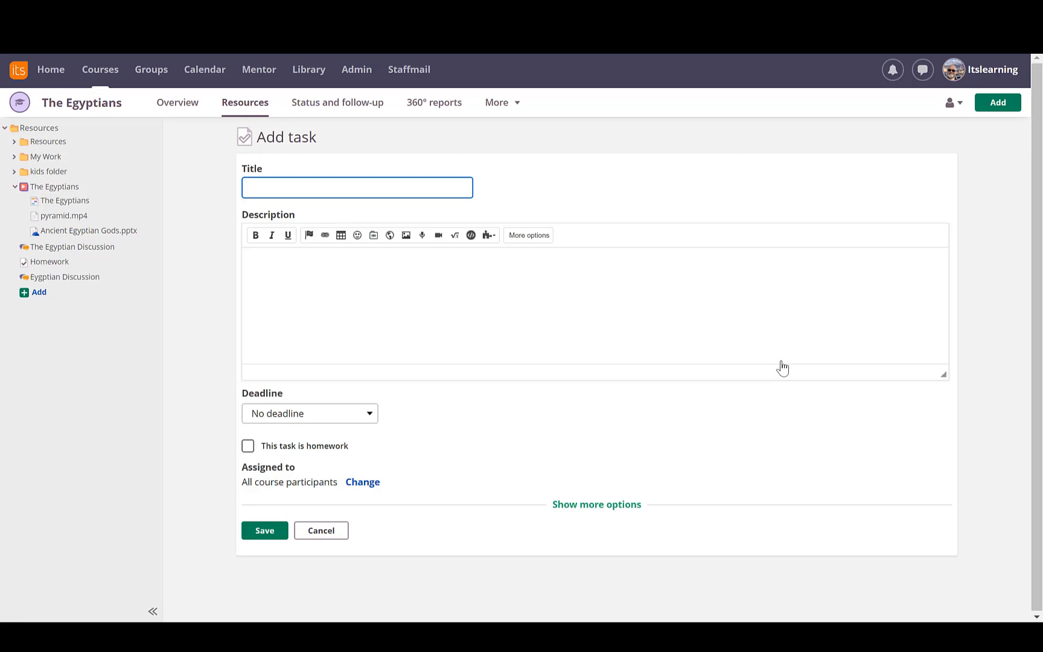
type("Homework 1")
left_click(405, 275)
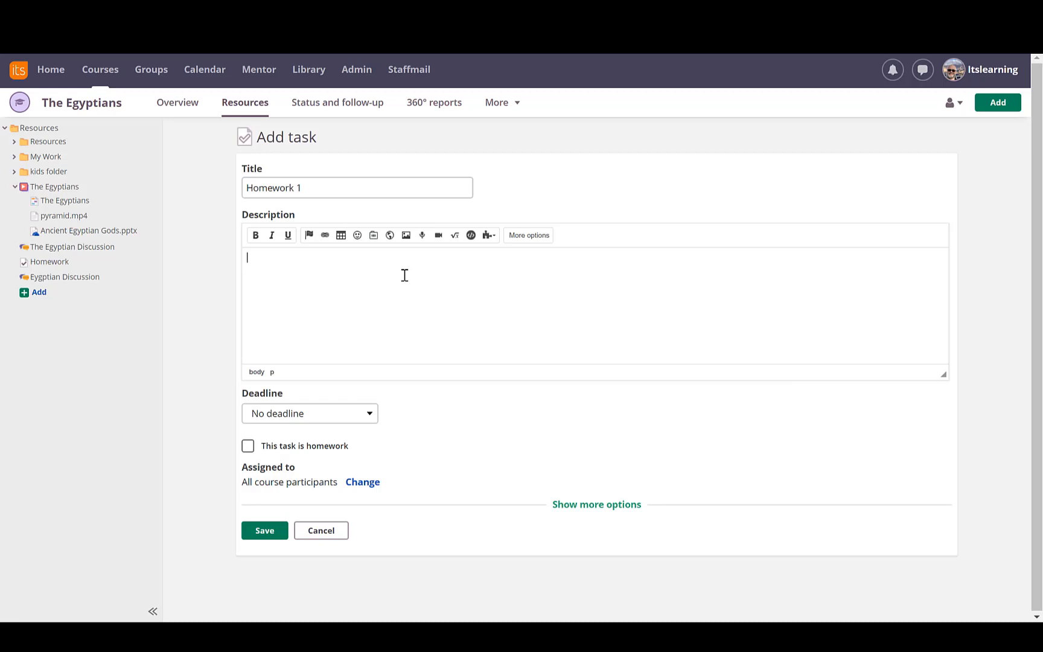
type("Please bbbbbb")
Step: Try an "At a specific time" deadline on the Homework 1 task, view its date picker, and restore "No deadline"
left_click(372, 414)
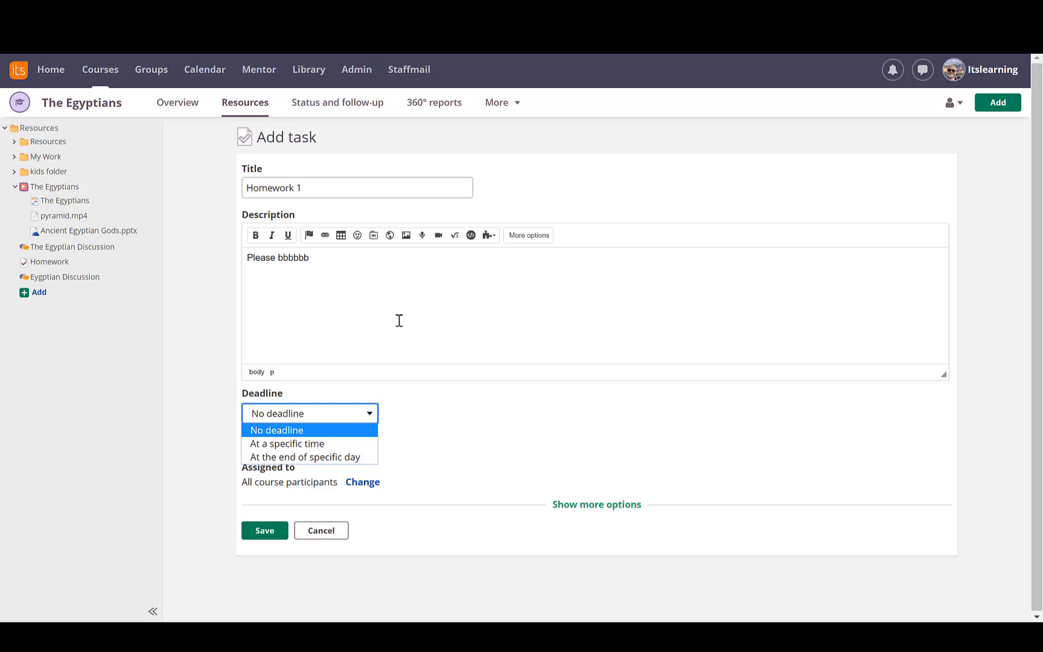
left_click(335, 444)
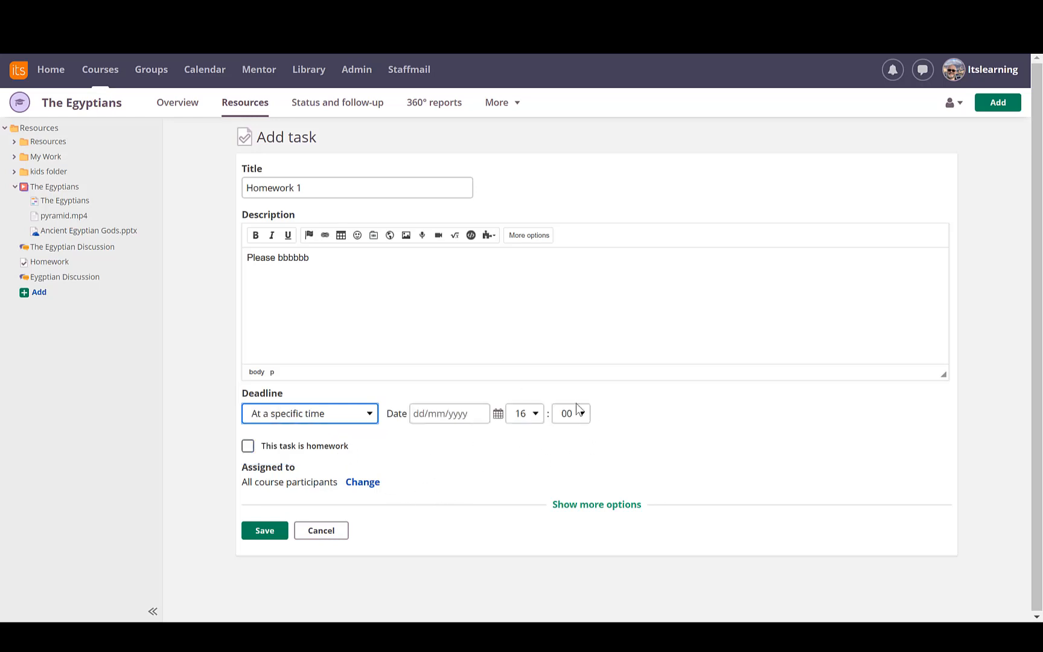
left_click(441, 413)
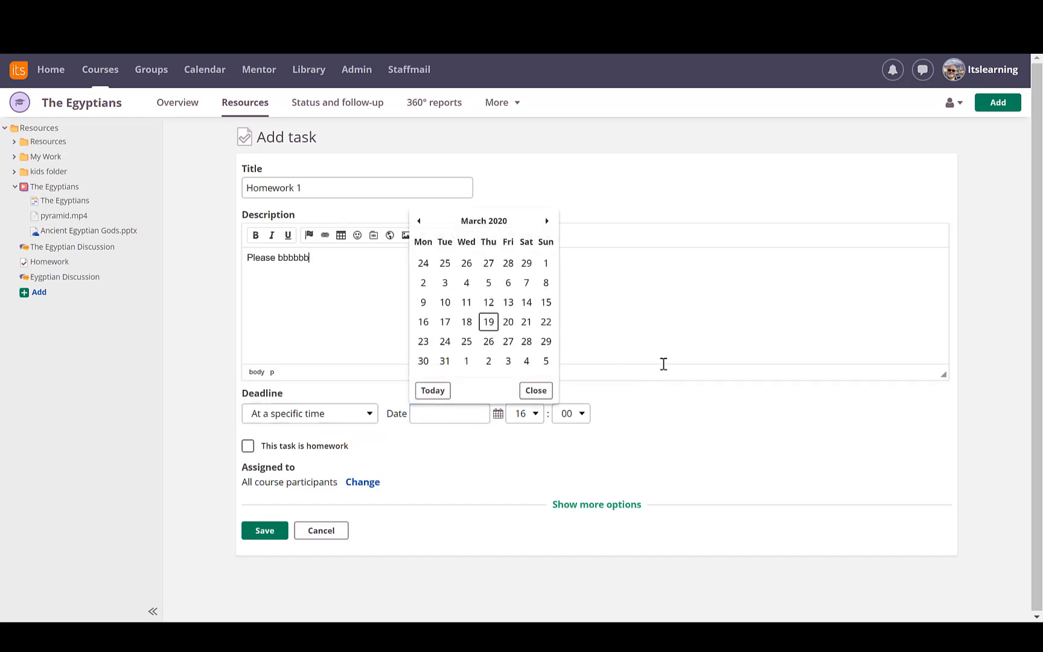
left_click(655, 392)
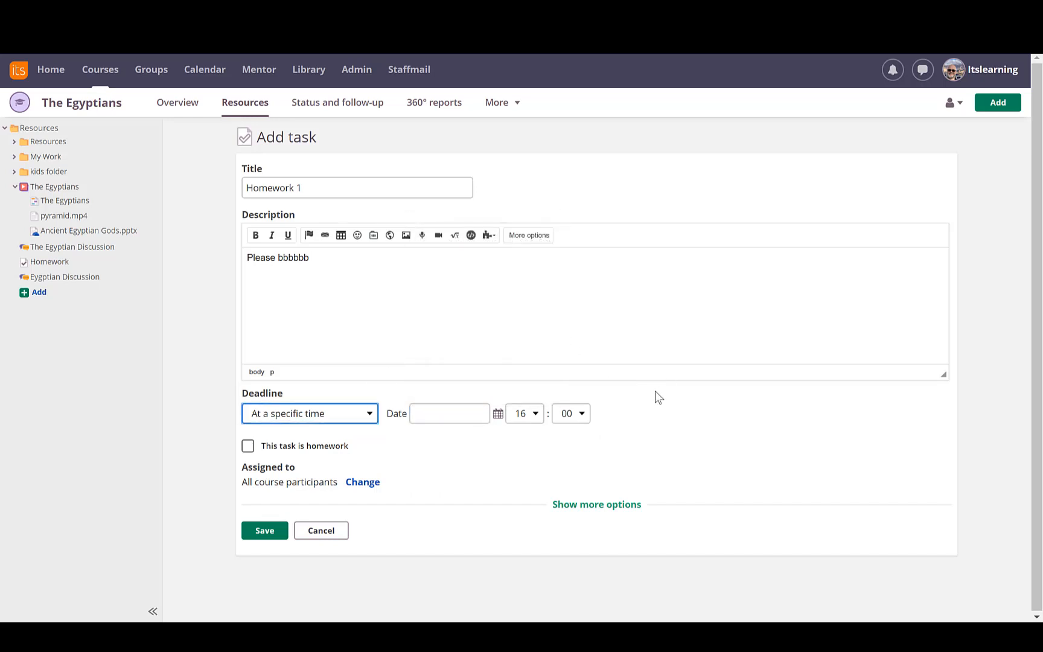
left_click(368, 417)
left_click(337, 429)
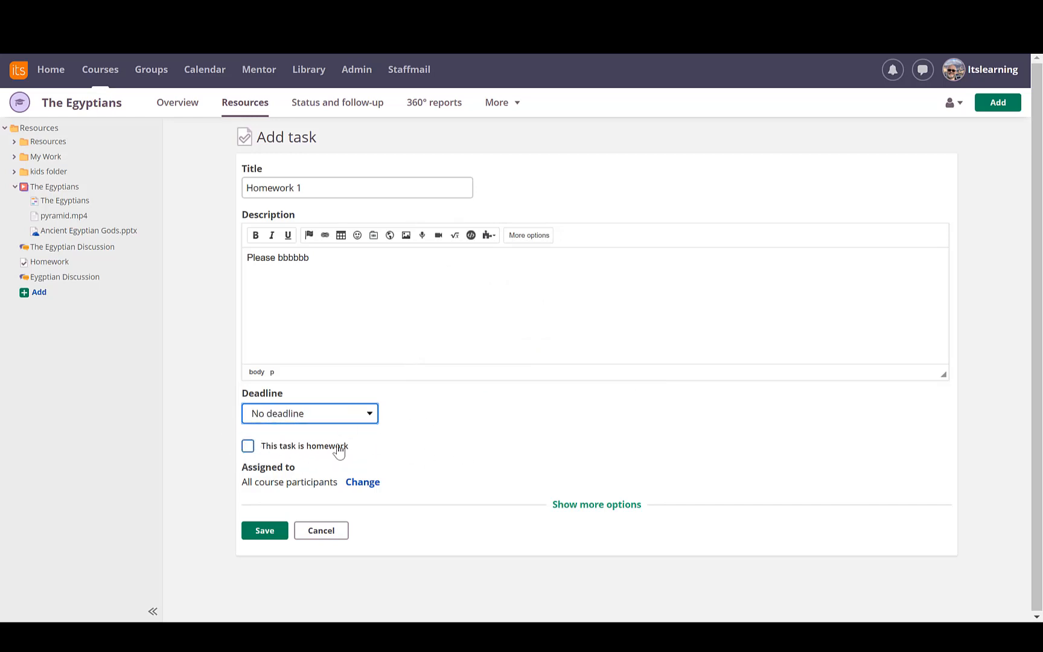
Step: Mark the Homework 1 task as homework, review its additional options, and save the task
left_click(247, 445)
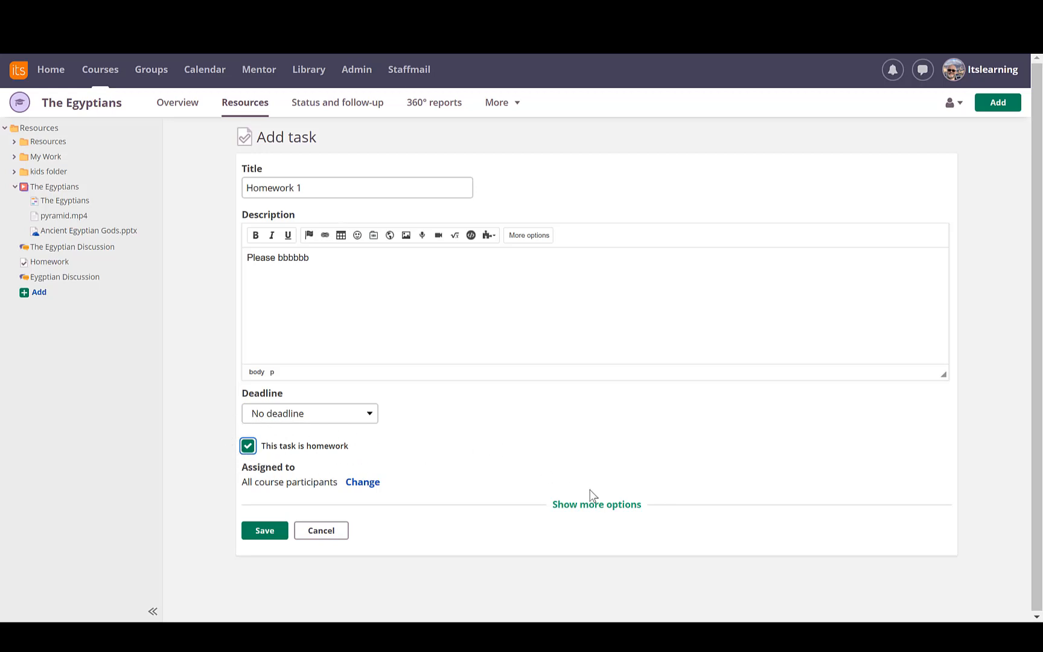
left_click(596, 511)
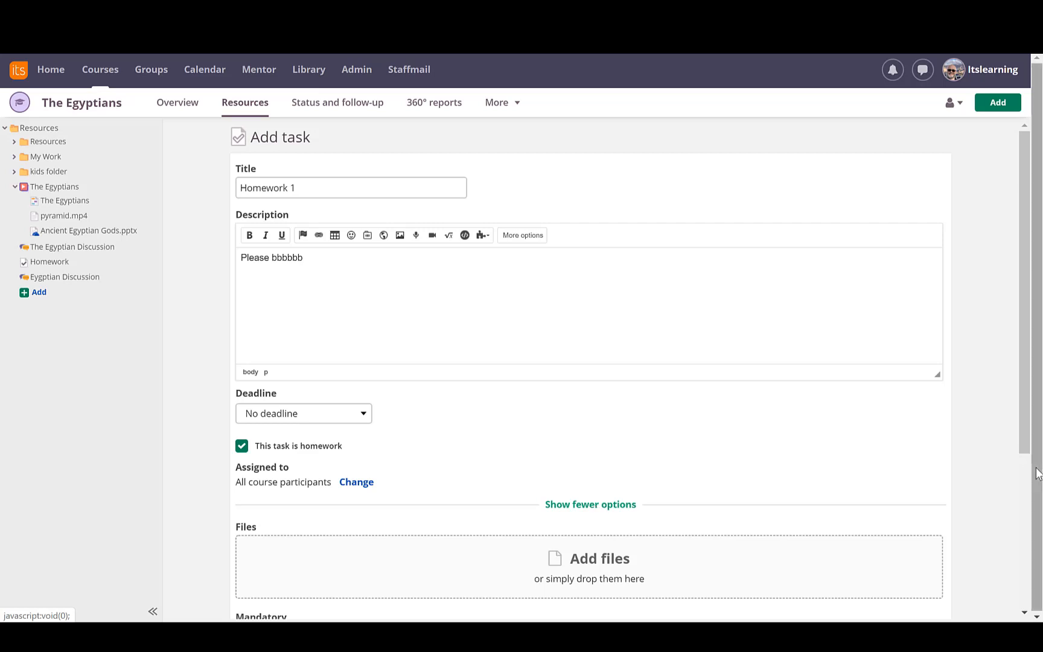
left_click_drag(1020, 434, 1041, 466)
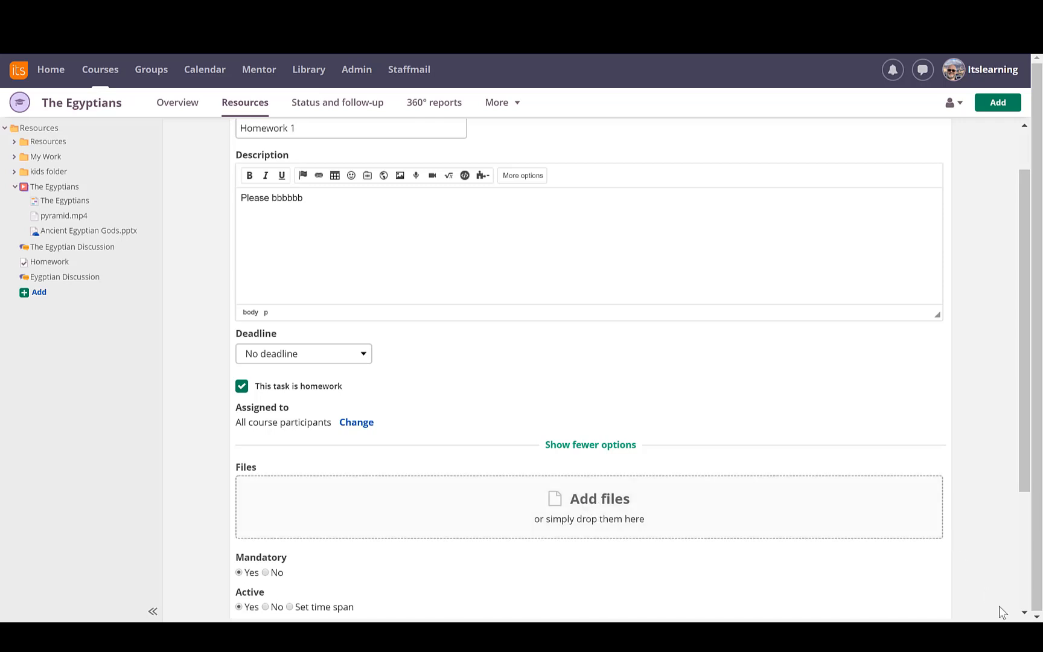
scroll(1025, 614, "down", 3)
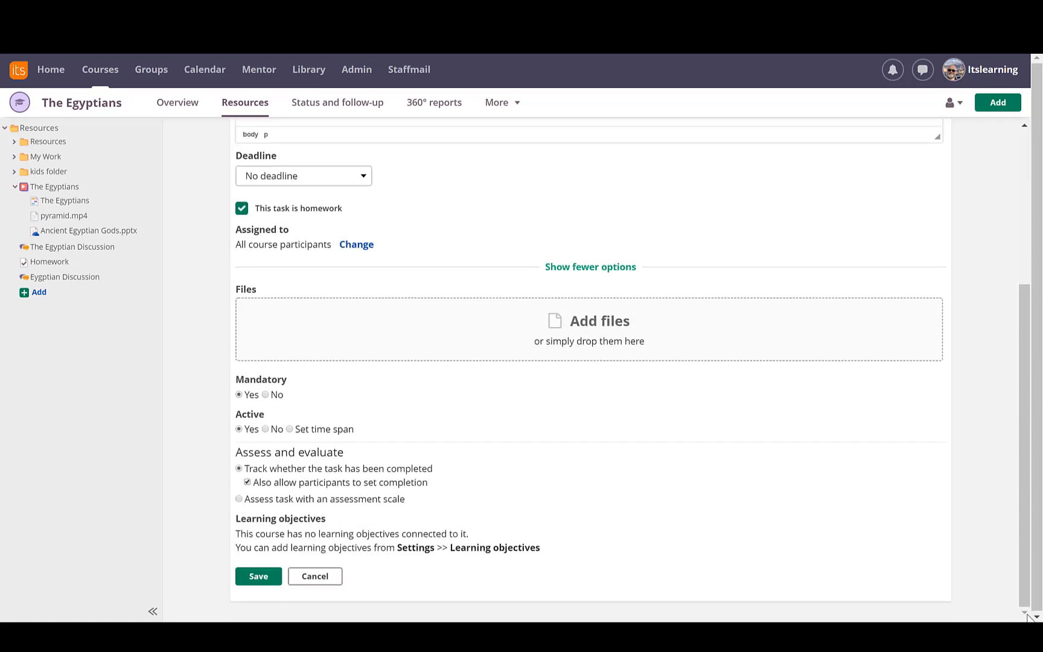
left_click(253, 578)
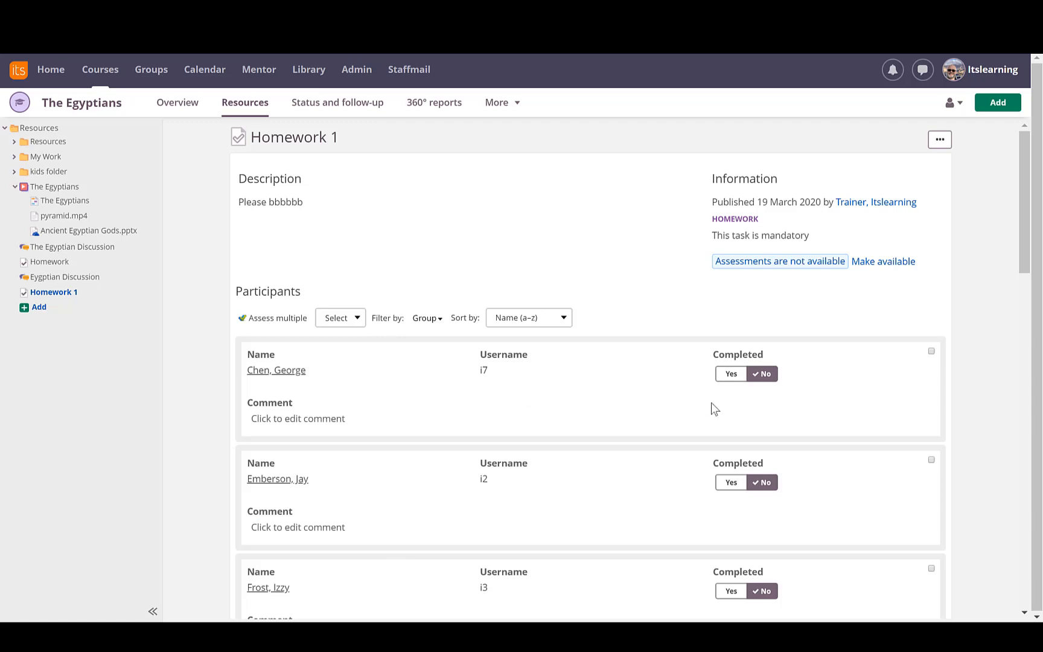
Step: Toggle the completion status of the first two participants in Homework 1, ending with Yes for the first and No for the second
left_click(728, 375)
left_click(760, 378)
left_click(741, 482)
left_click(759, 482)
left_click(733, 375)
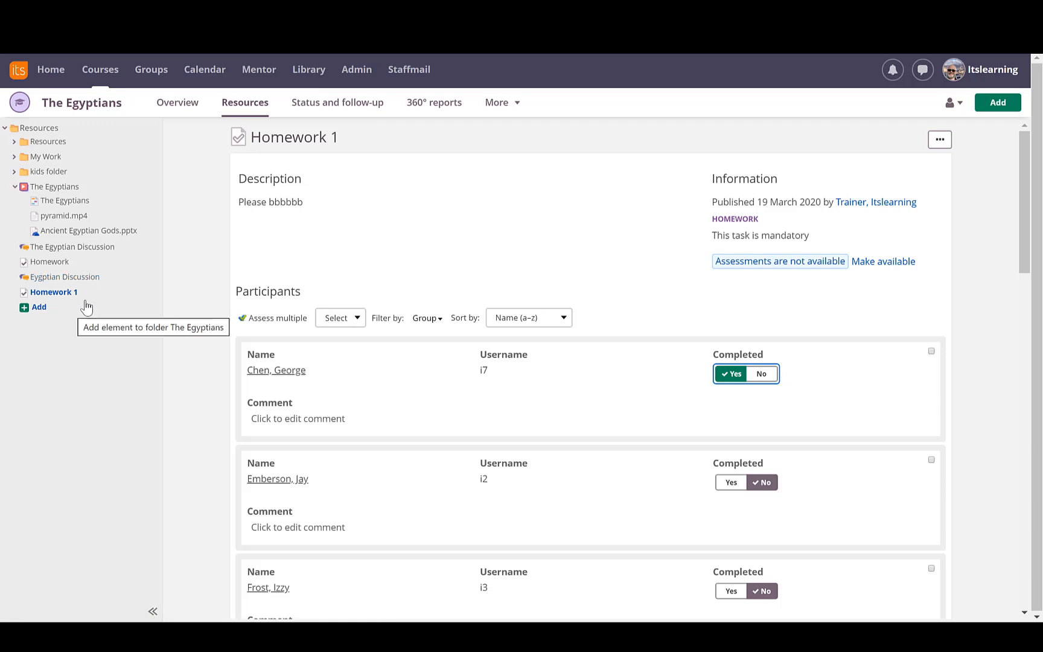
Step: Start a new assignment in The Egyptians titled "Homework" with the description "Feedback...." and show the description editor's full options
left_click(39, 308)
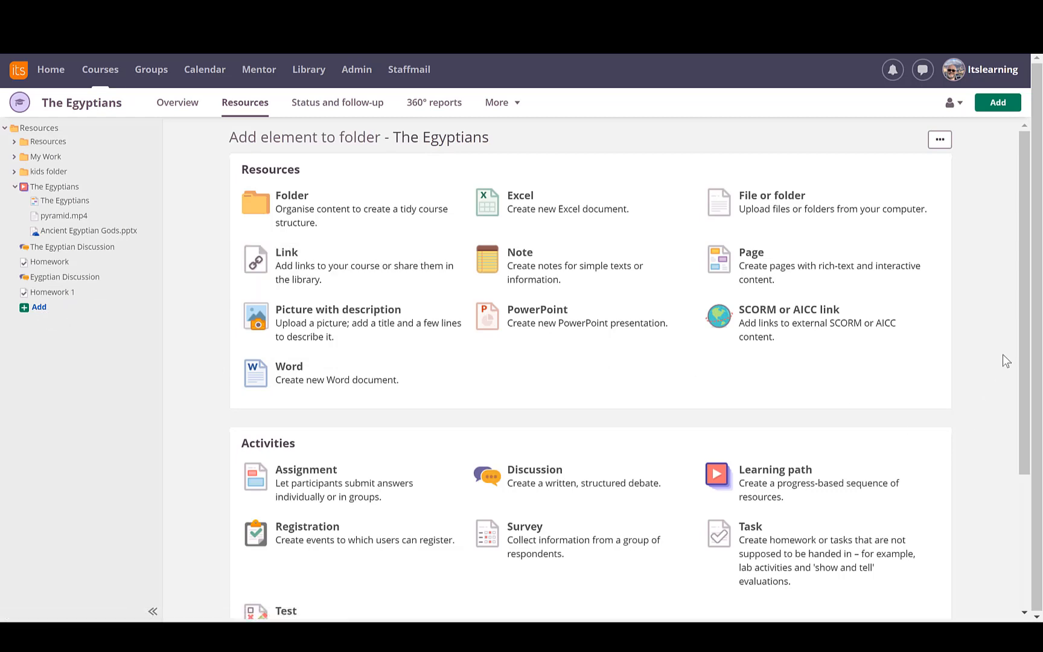
left_click_drag(1028, 335, 1029, 493)
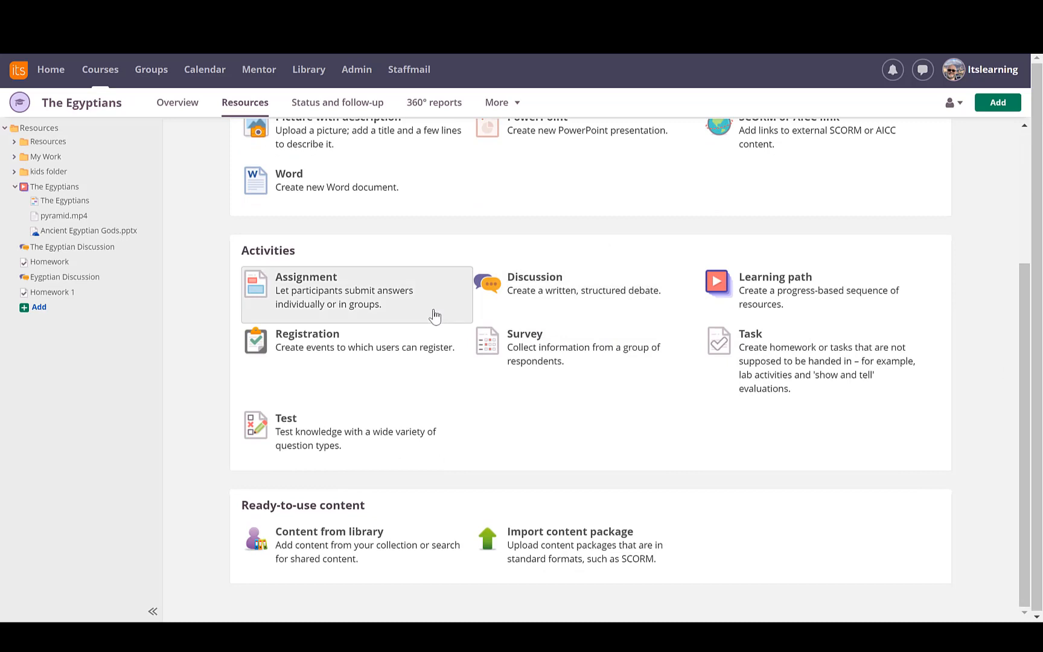
left_click(366, 302)
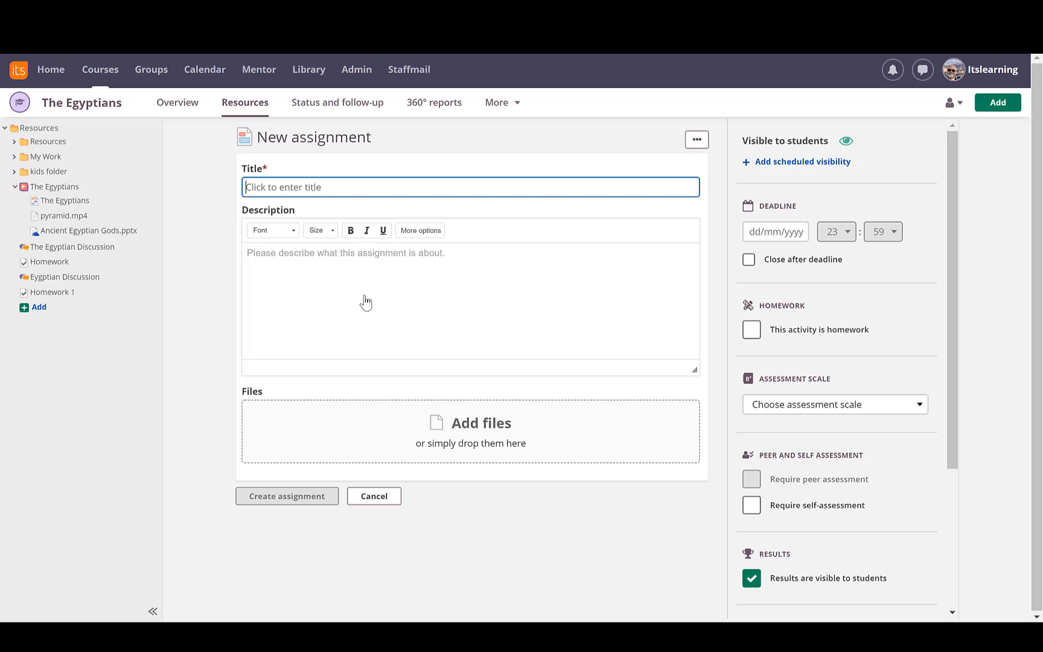
type("Homework")
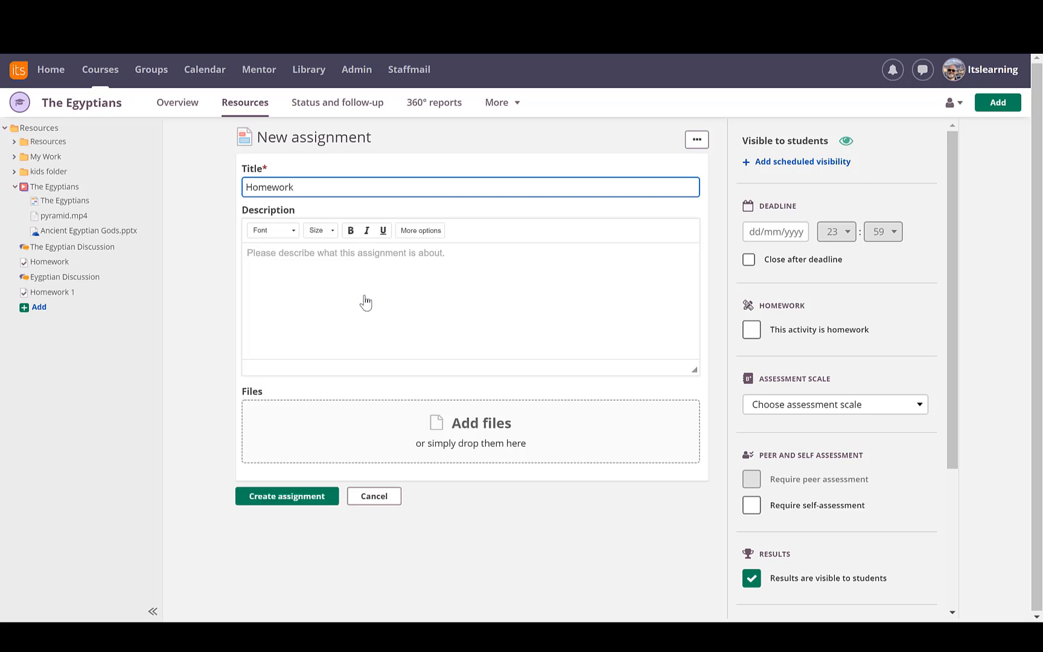
left_click(329, 277)
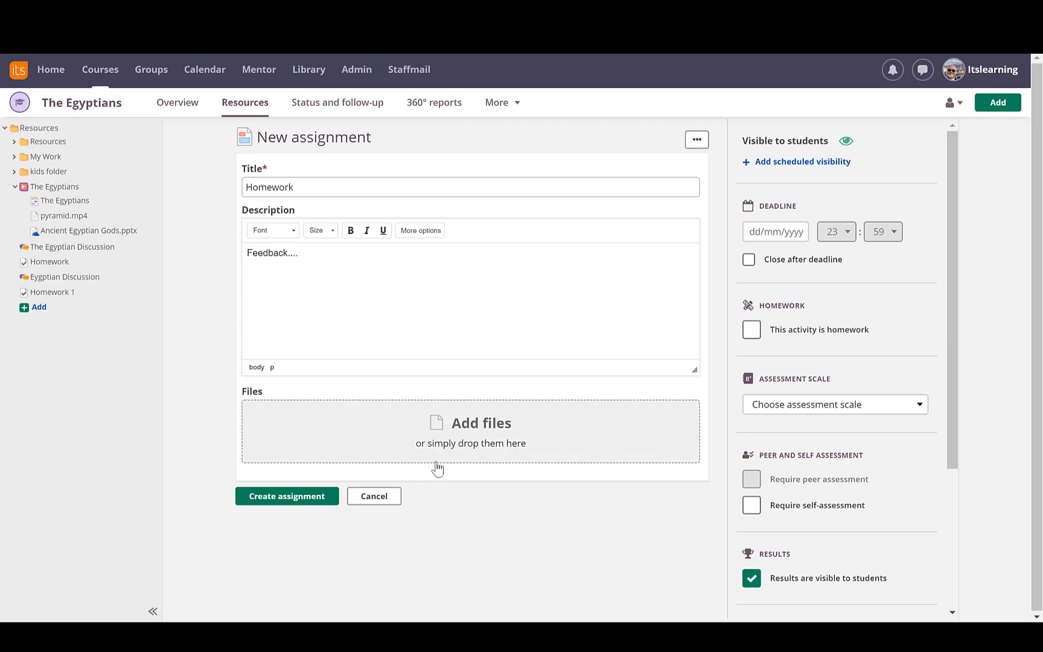
left_click(416, 232)
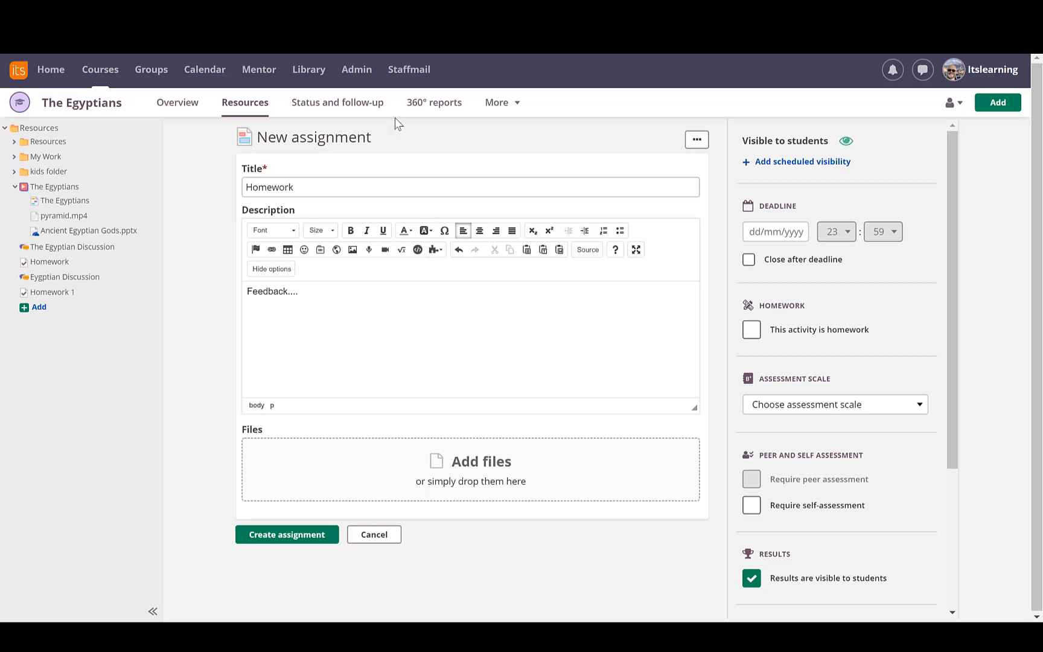
Step: In a new browser tab, go to youtube.com, search for "chocolate cake michael rosen", open the Chocolate Cake poem video and pause it
key("ctrl+t")
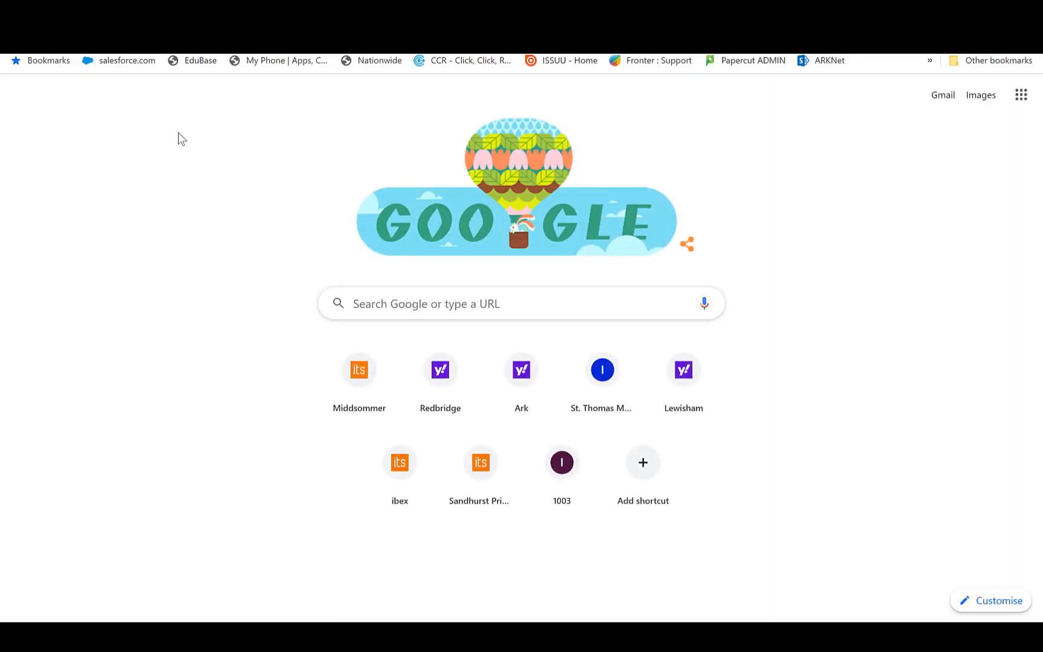
type("yo")
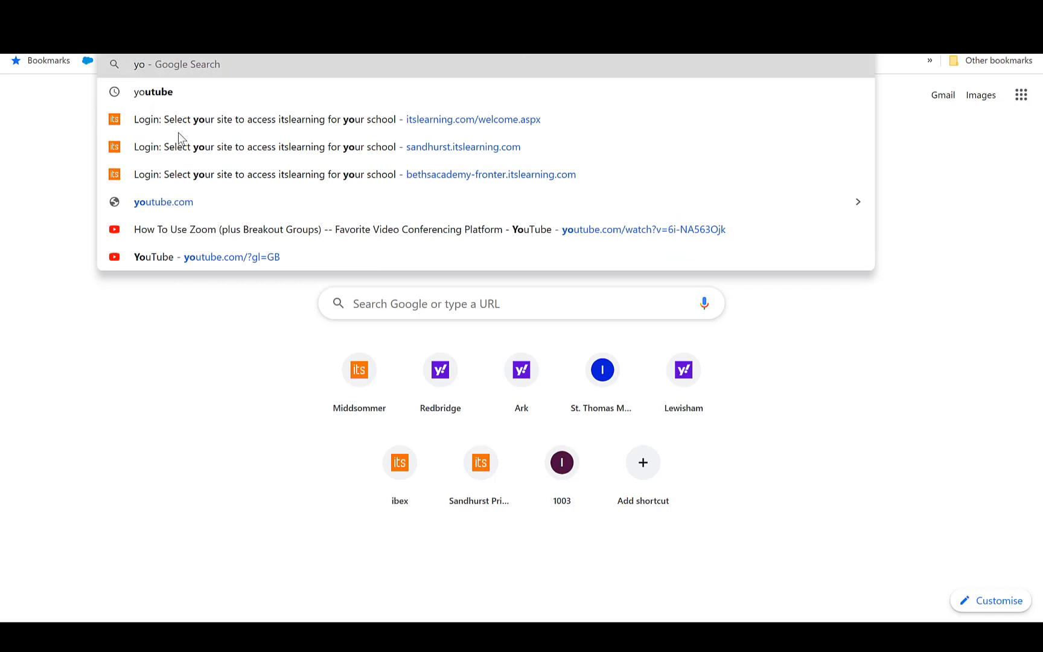
type("utube.")
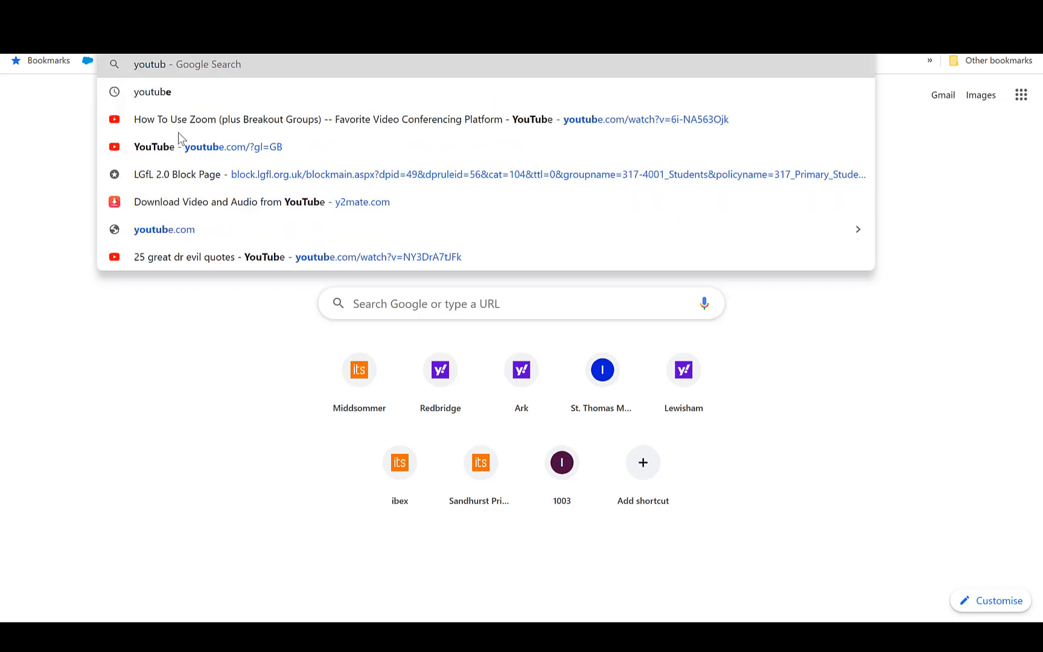
type("com")
key("Return")
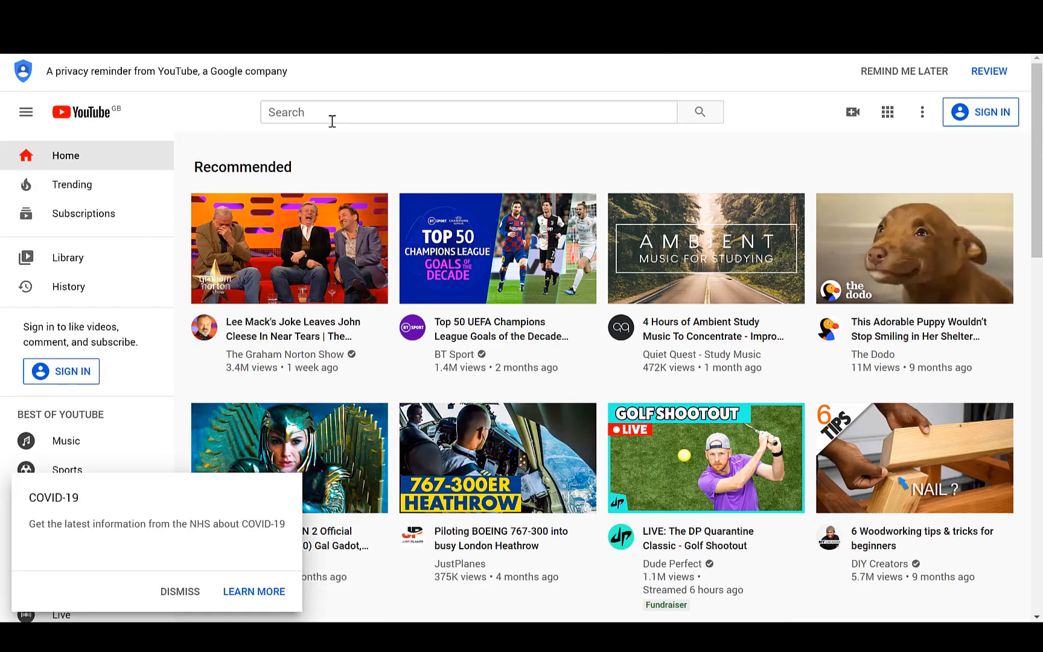
type("choc")
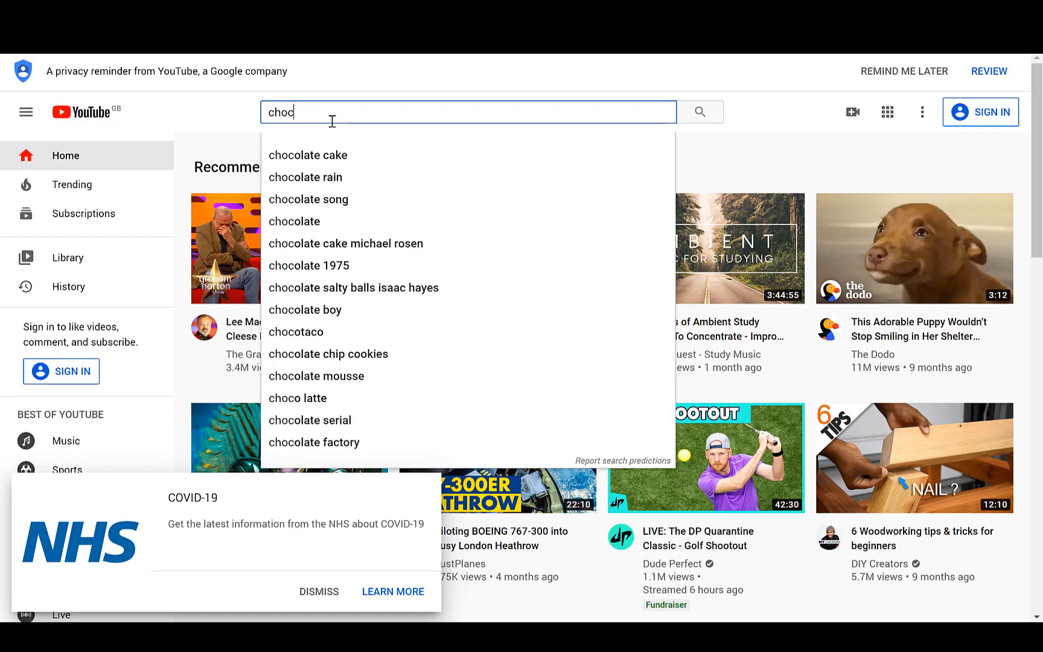
left_click(350, 247)
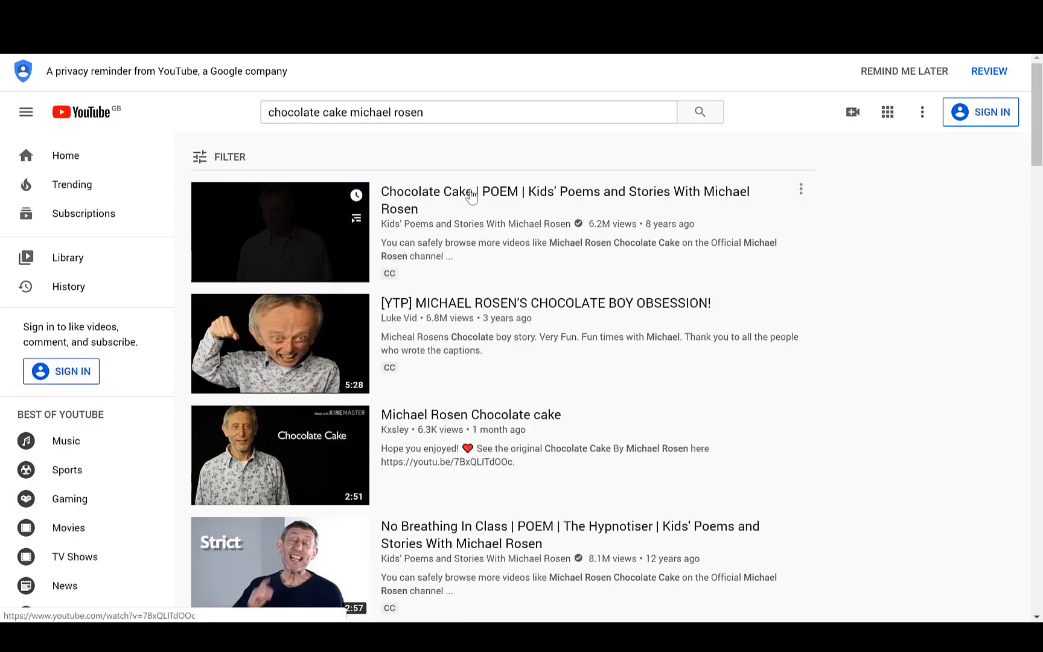
left_click(470, 196)
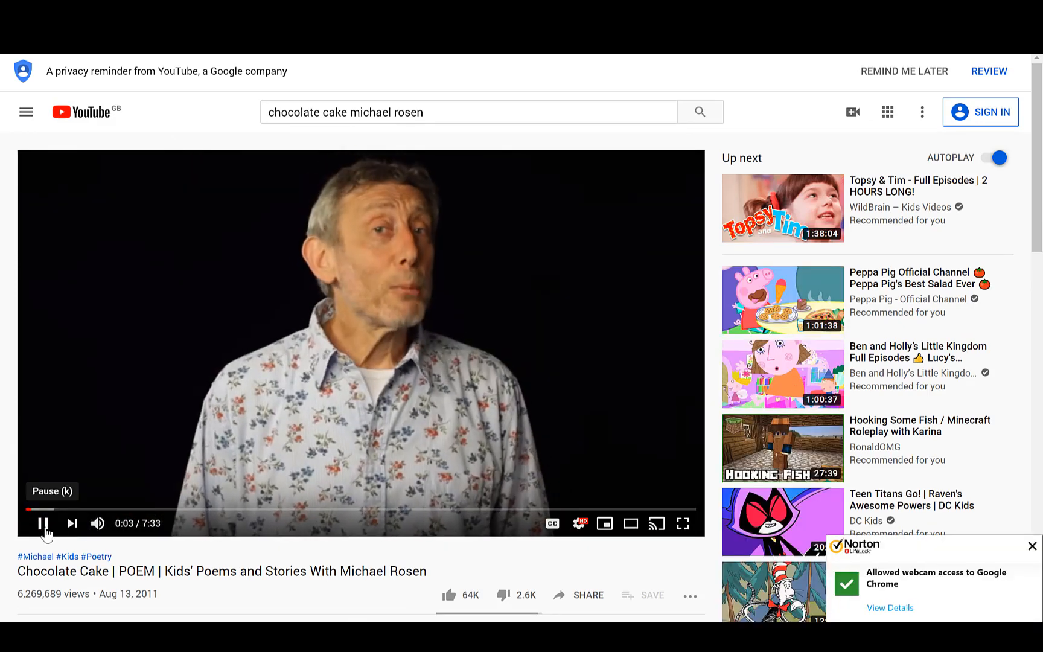
left_click(42, 523)
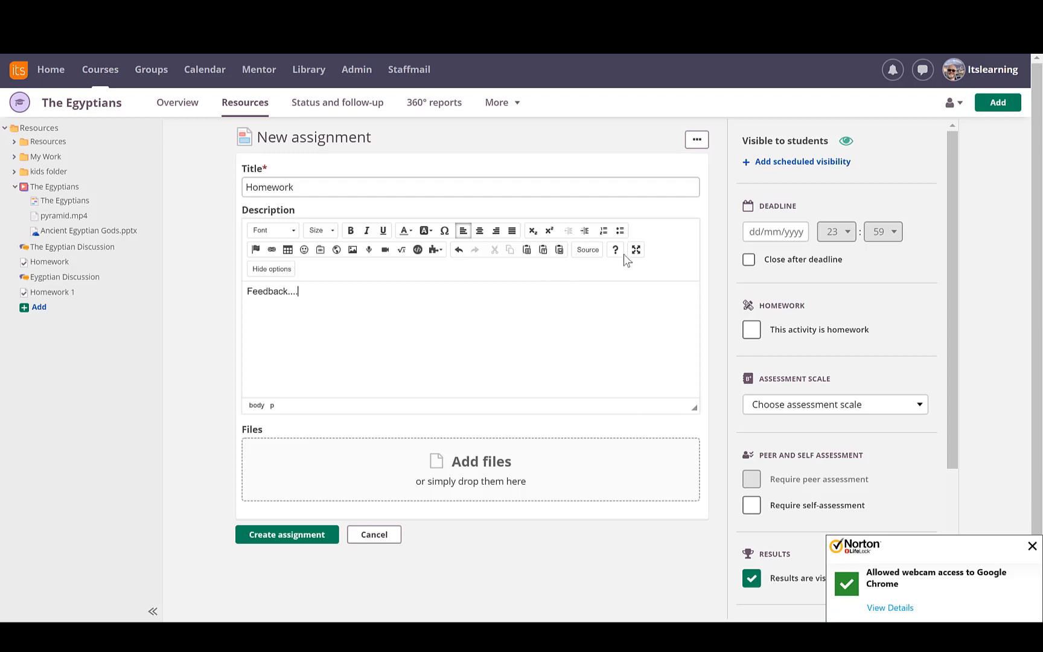
left_click(418, 249)
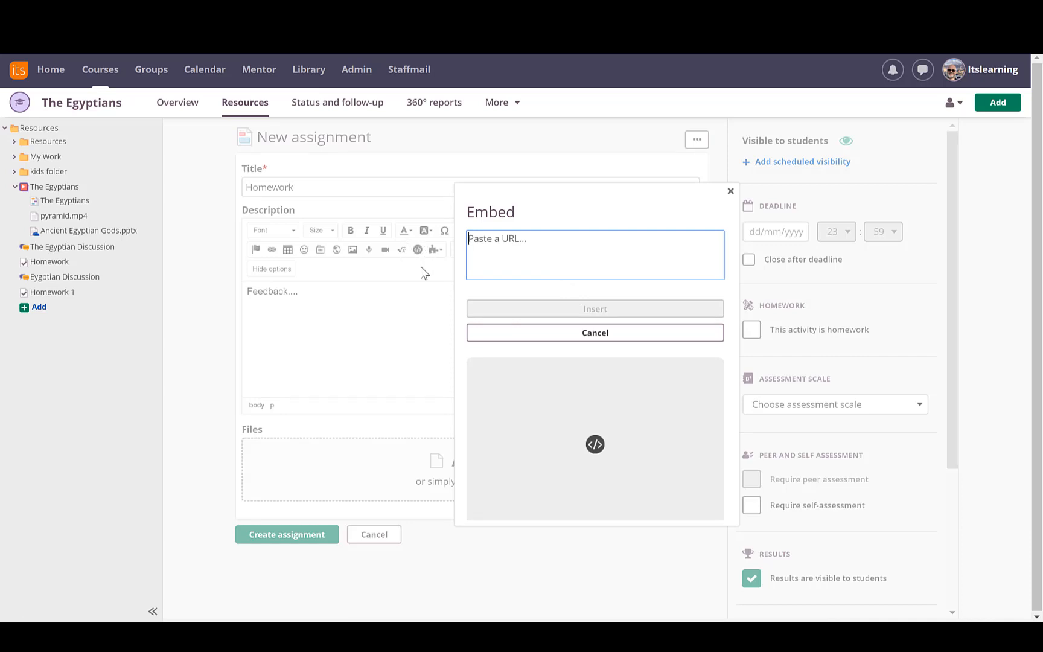
left_click(549, 331)
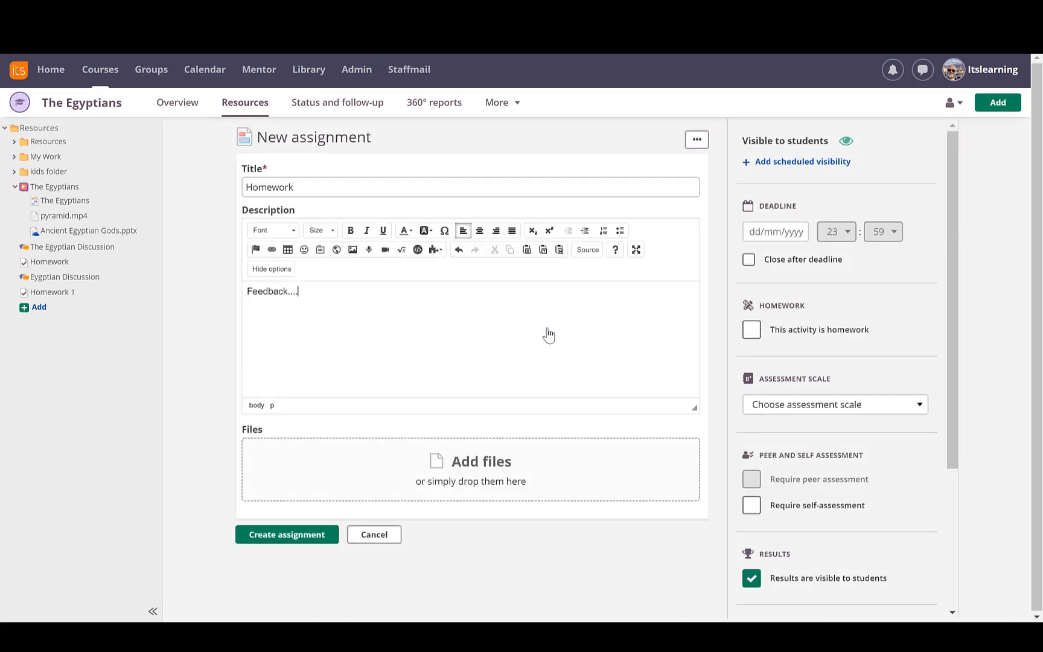
left_click(418, 249)
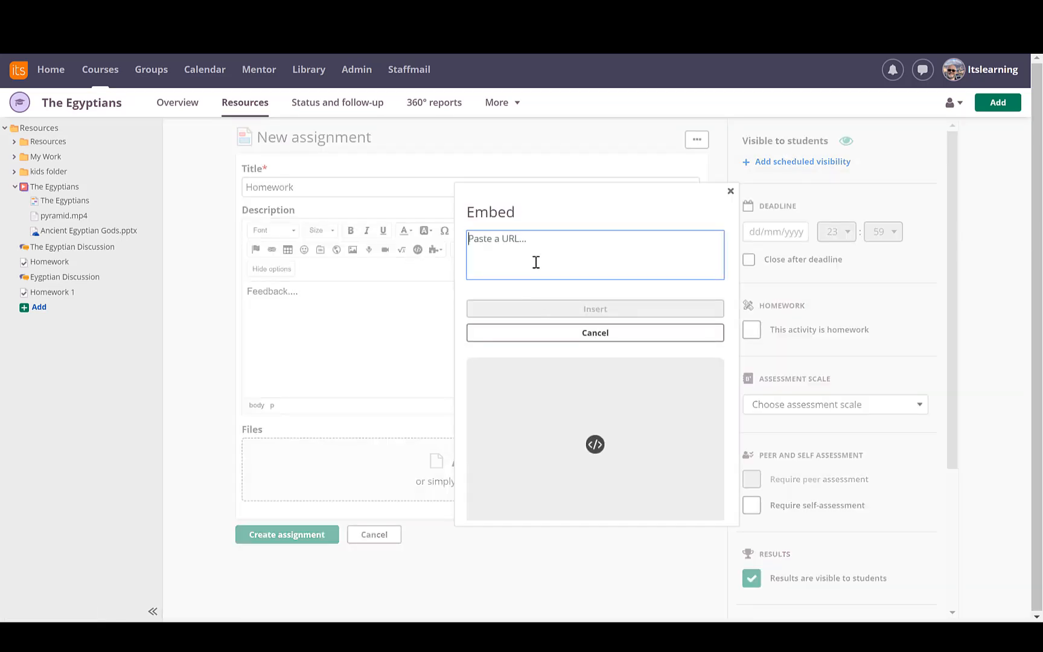
type("https://www.youtube.com/watch?v=7BxQLITdOOc")
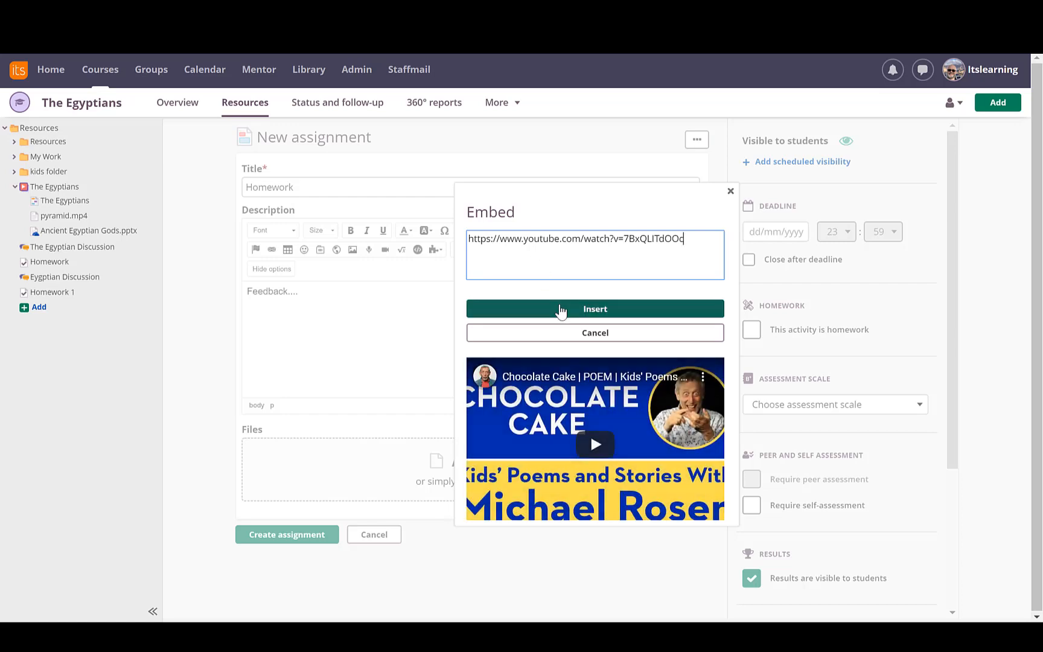
left_click(559, 309)
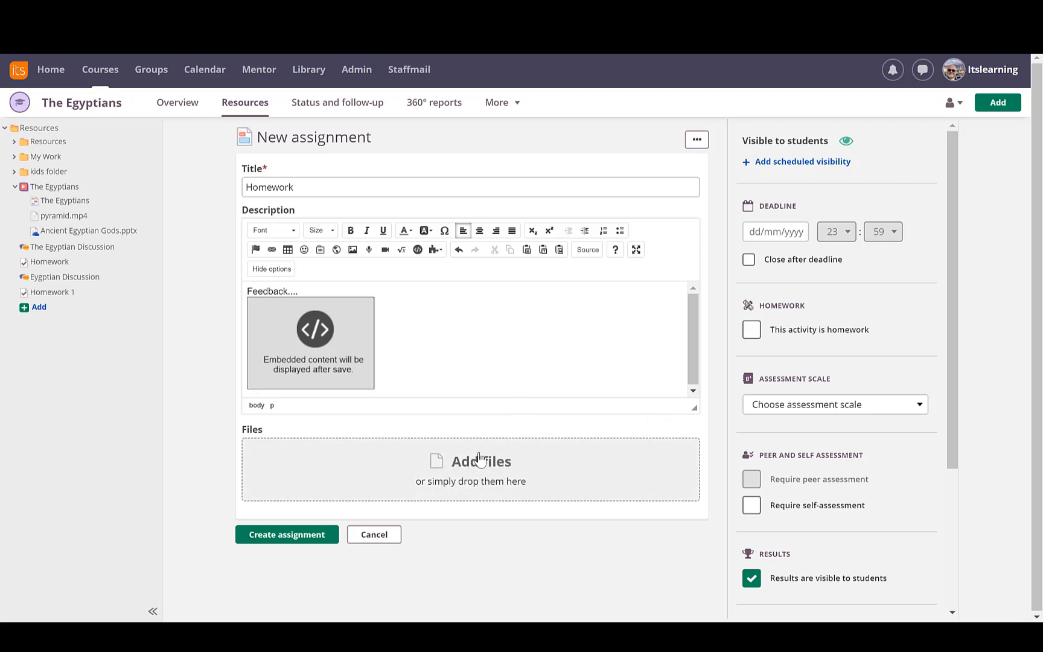
Step: Mark the assignment as homework, review its remaining assessment and submission options, and create the assignment
left_click(750, 334)
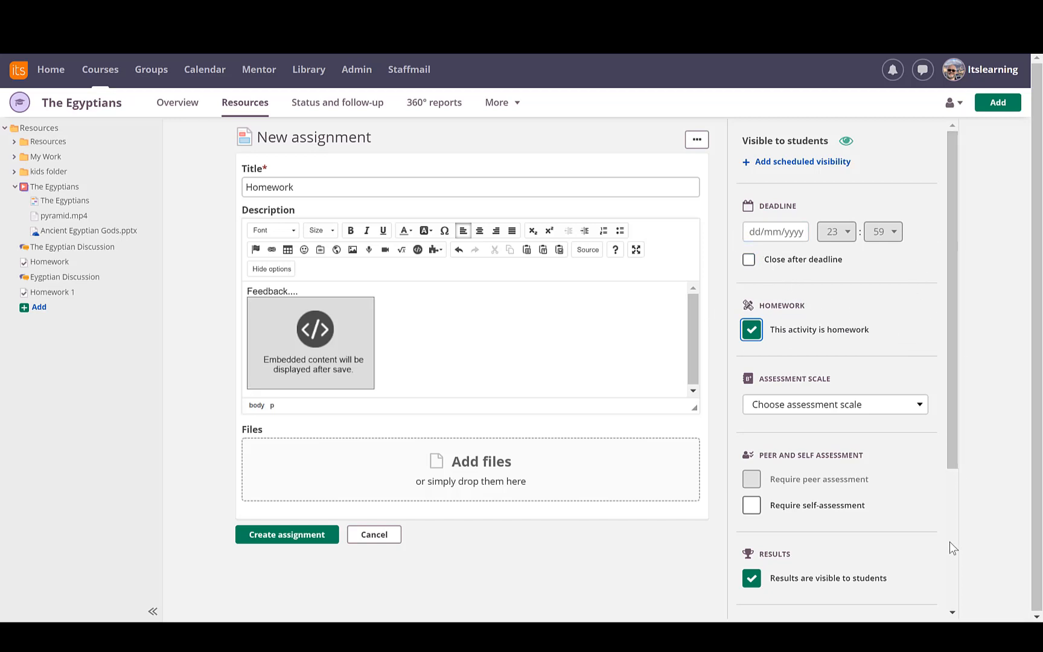
scroll(924, 494, "down", 3)
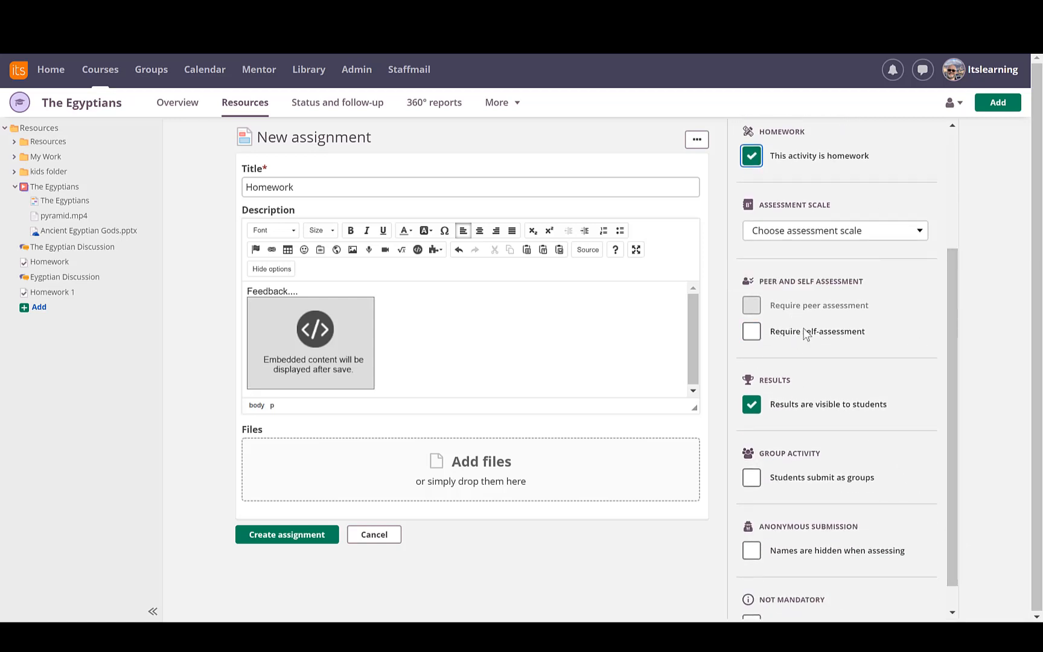
left_click(952, 612)
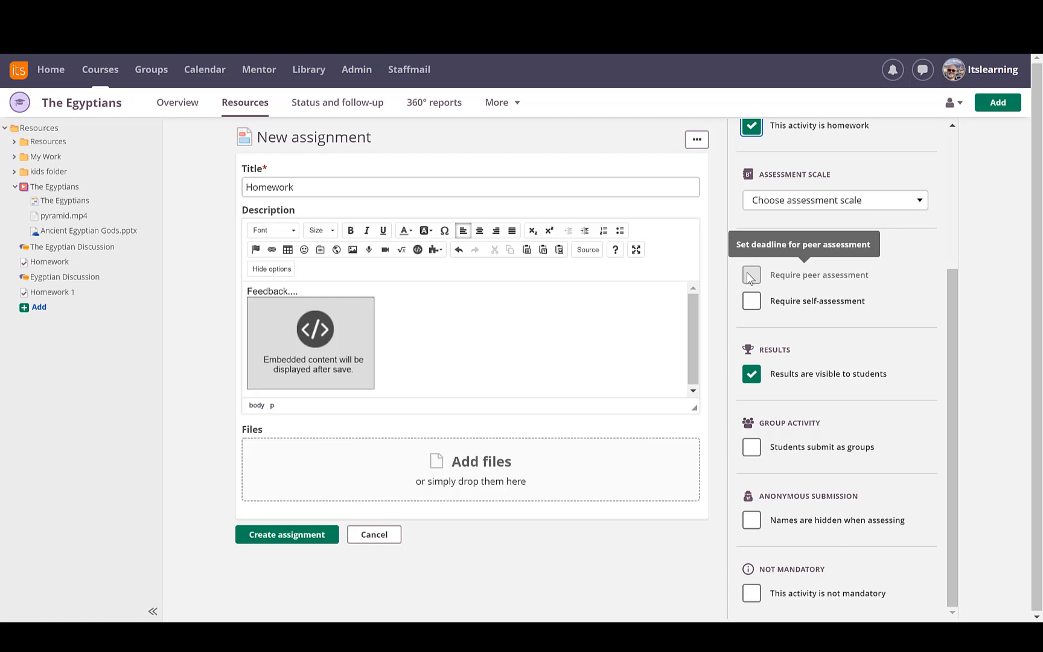
left_click(314, 539)
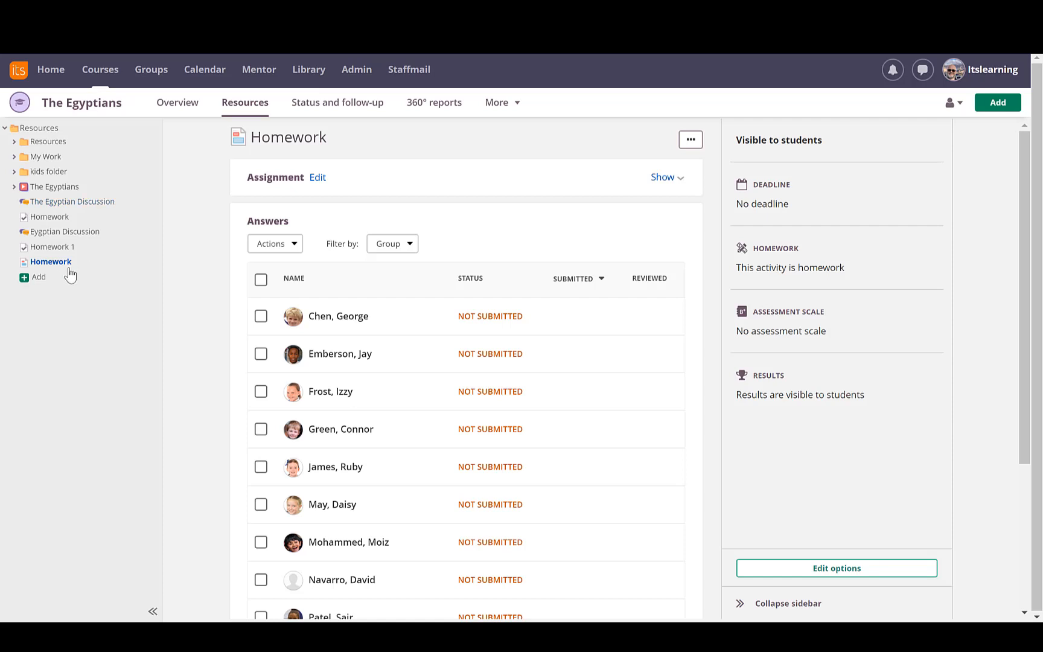
Step: Rename the new Homework assignment as "Homework 2"
left_click(292, 141)
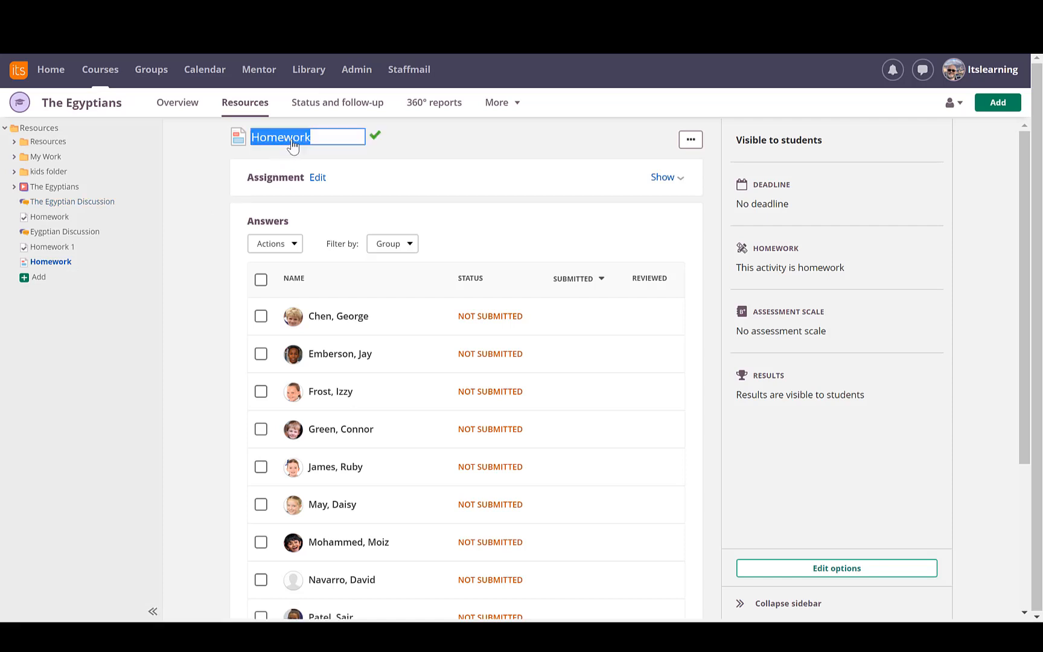
left_click(324, 137)
left_click(374, 136)
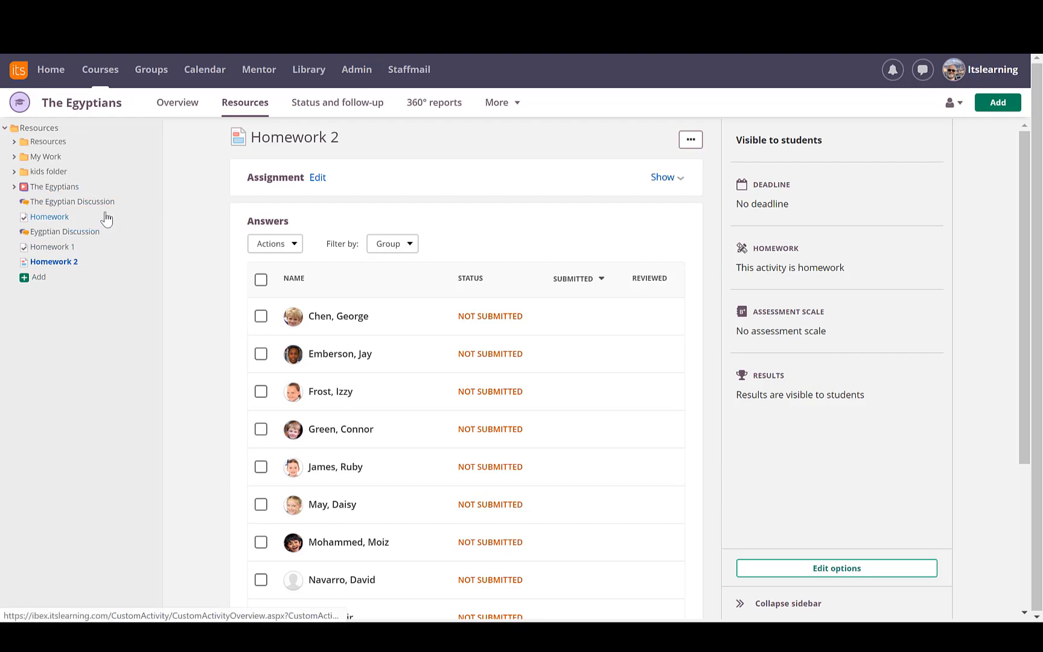
Step: Open The Egyptians page in the course resources and start a new rich content block titled "Homework"
left_click(100, 69)
left_click(126, 140)
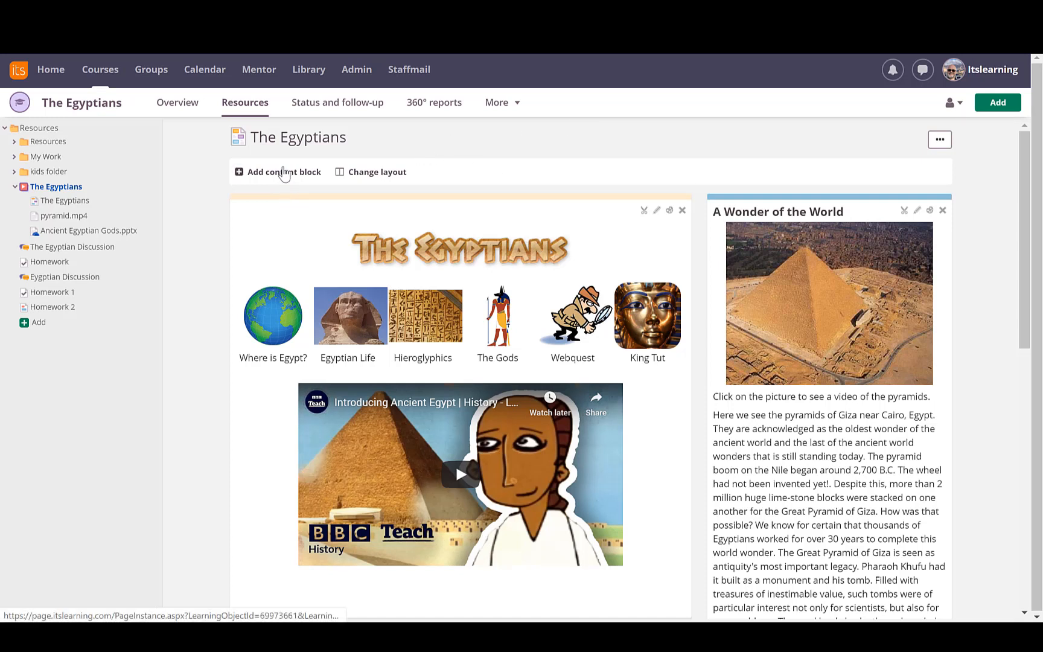
left_click(284, 175)
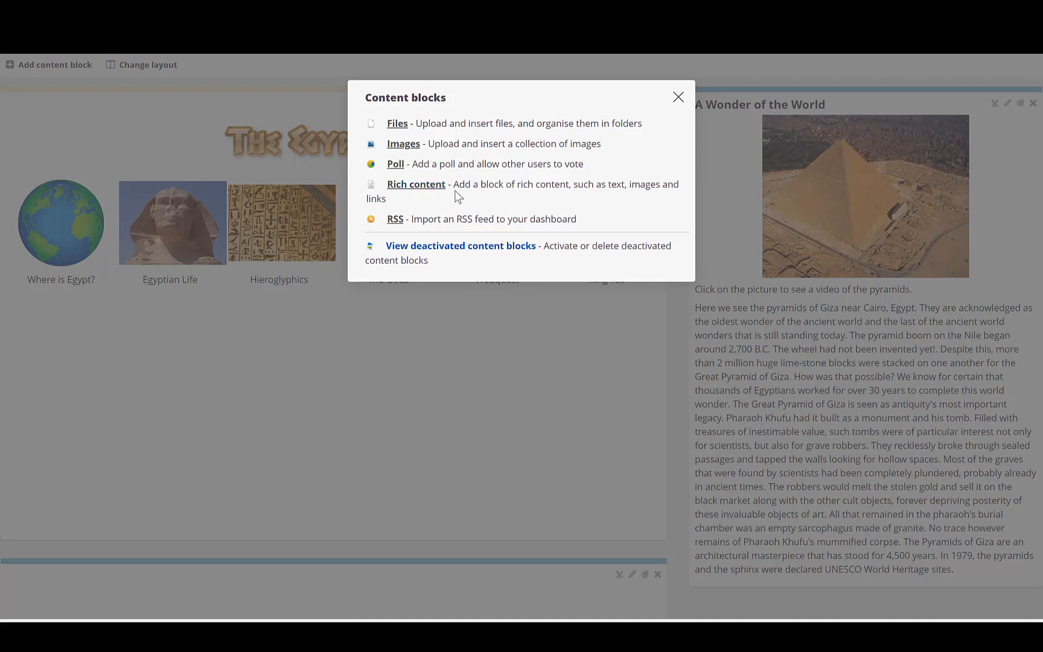
left_click(410, 186)
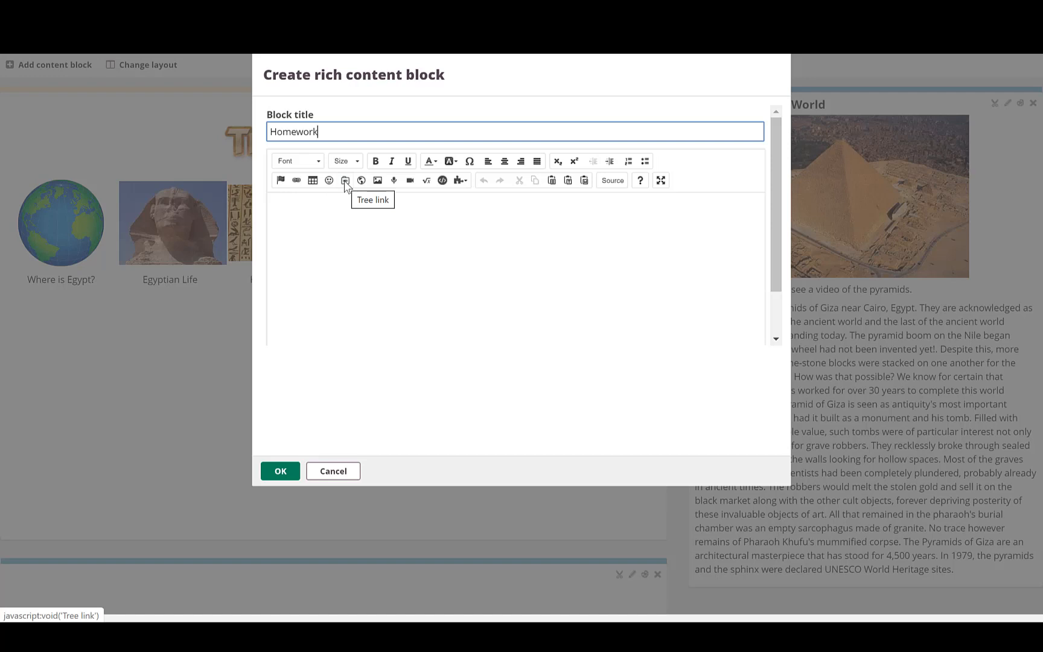
left_click(297, 181)
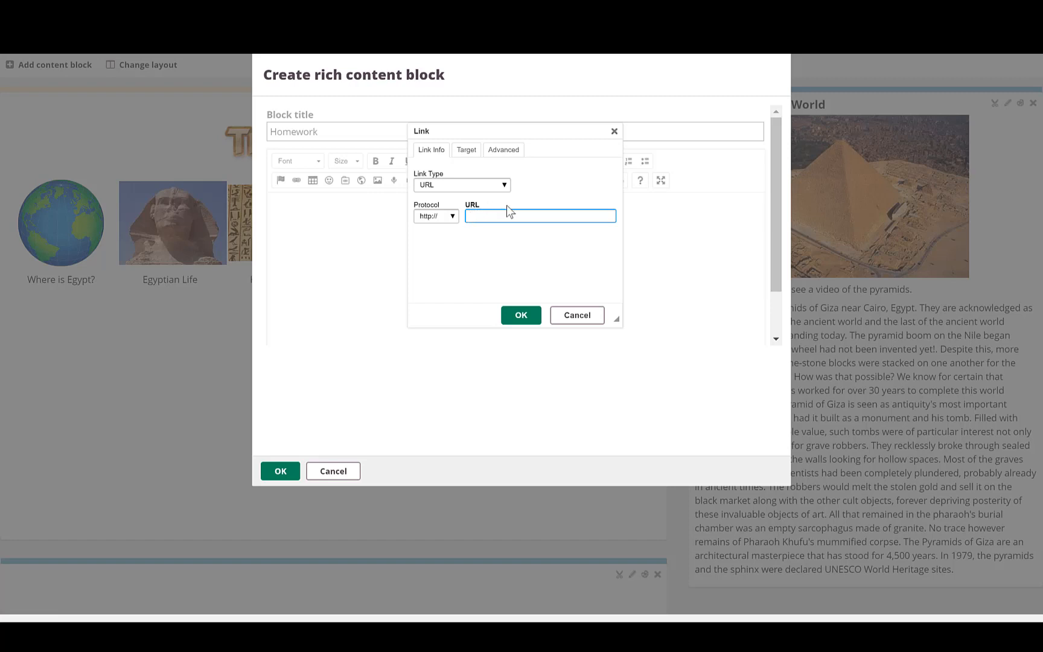
left_click(578, 315)
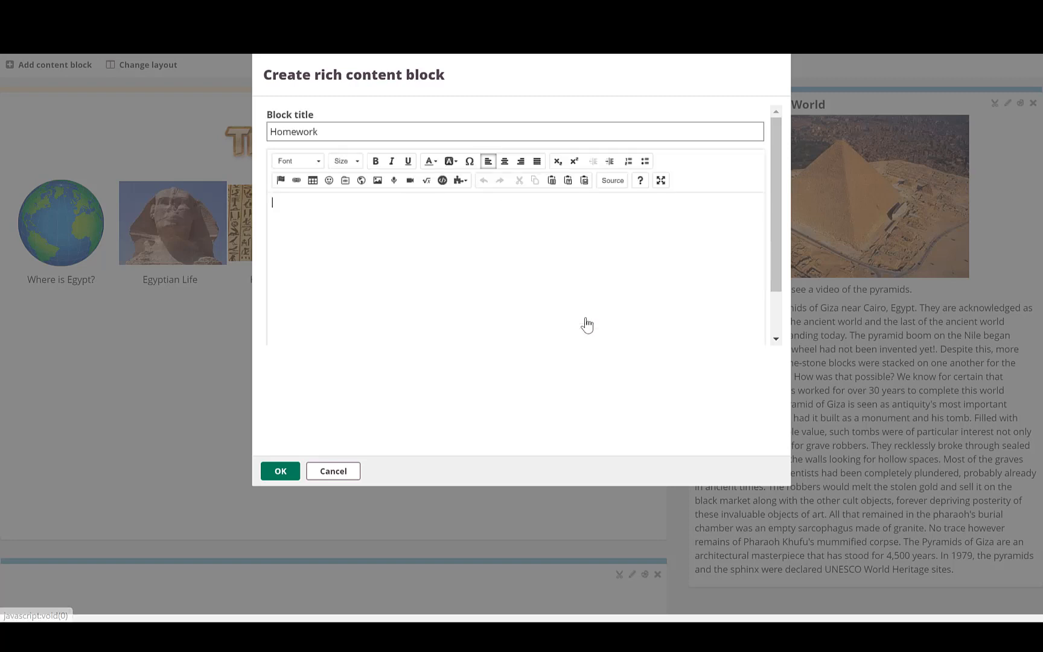
Step: Insert a tree link to Homework 1 in the block and start a new line below it
left_click(345, 180)
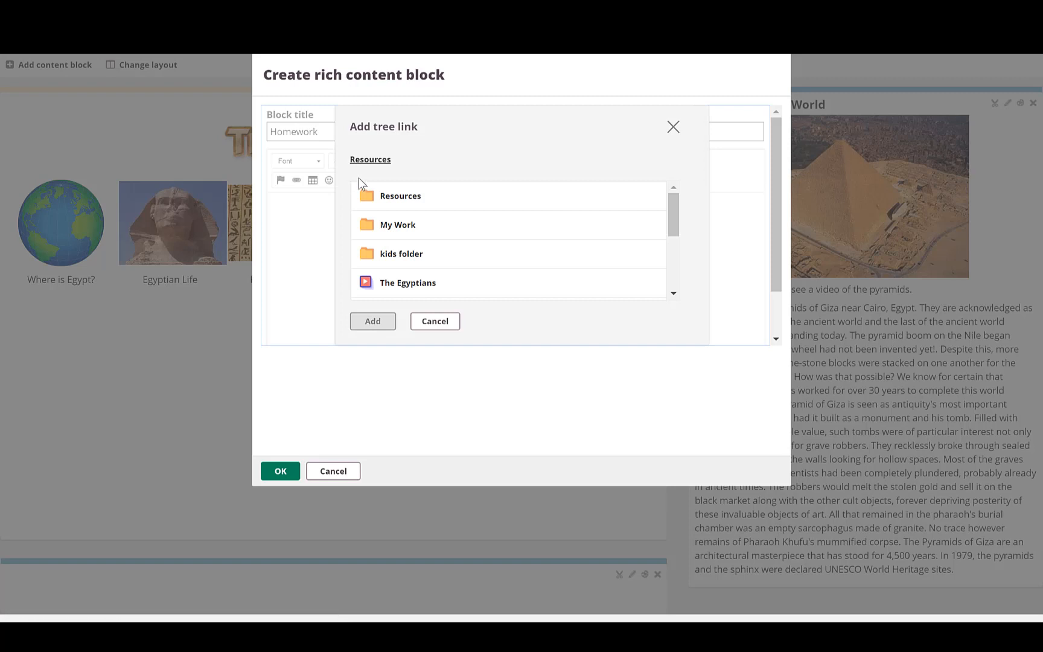
left_click(674, 293)
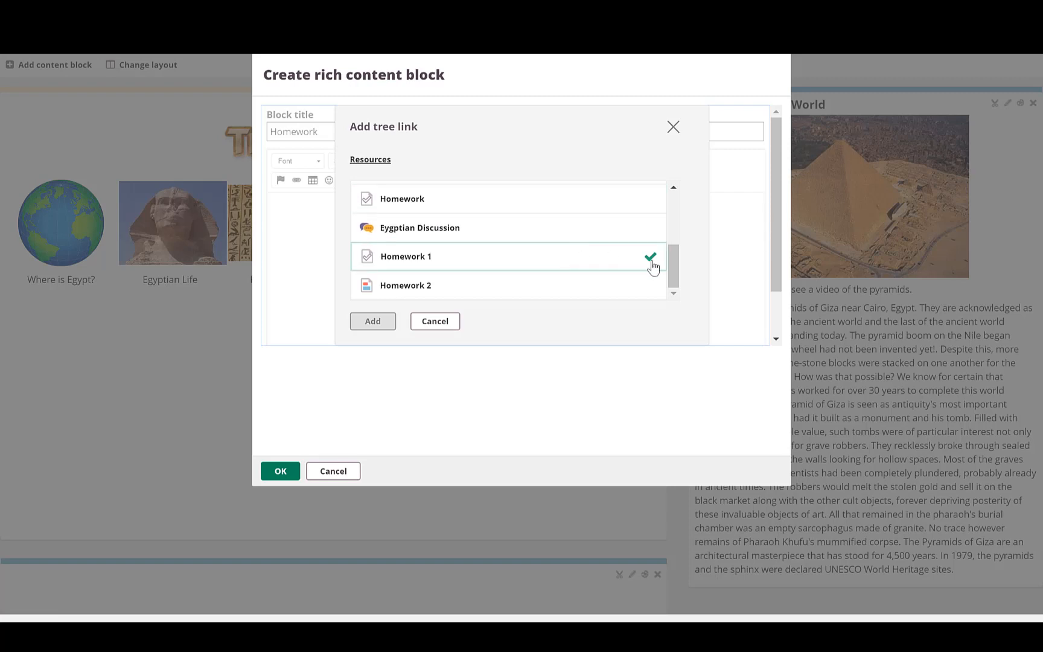
left_click(652, 264)
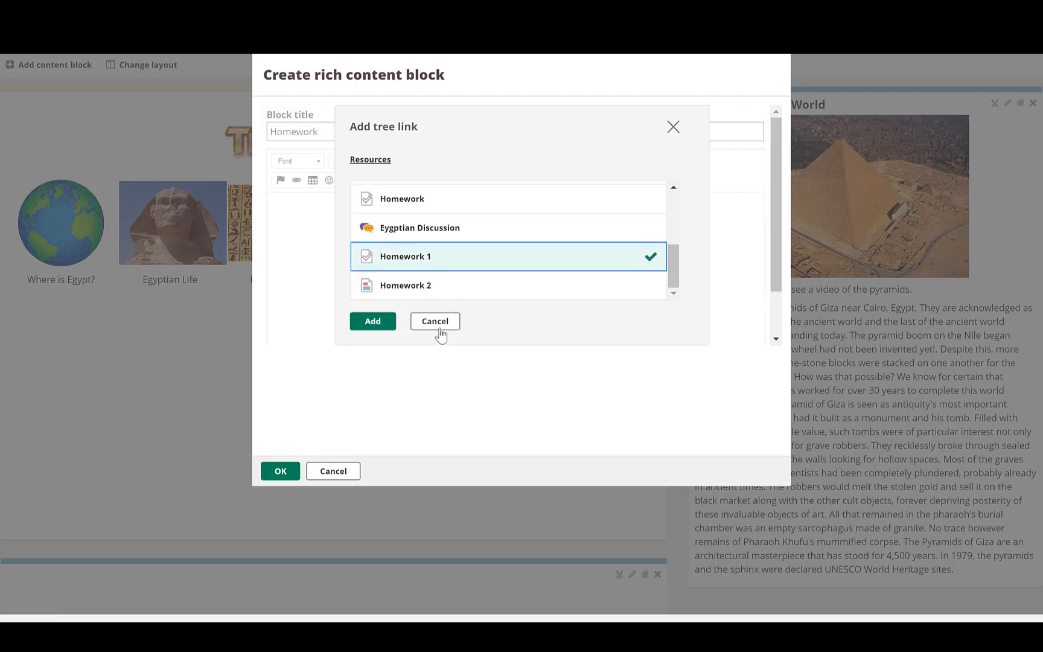
left_click(377, 321)
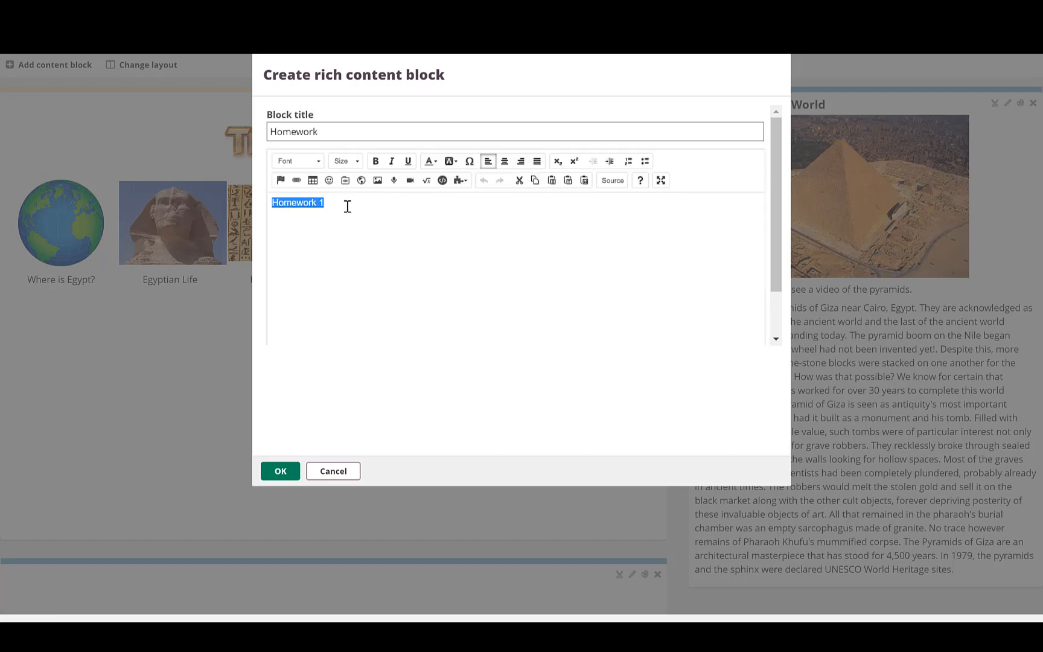
left_click(346, 206)
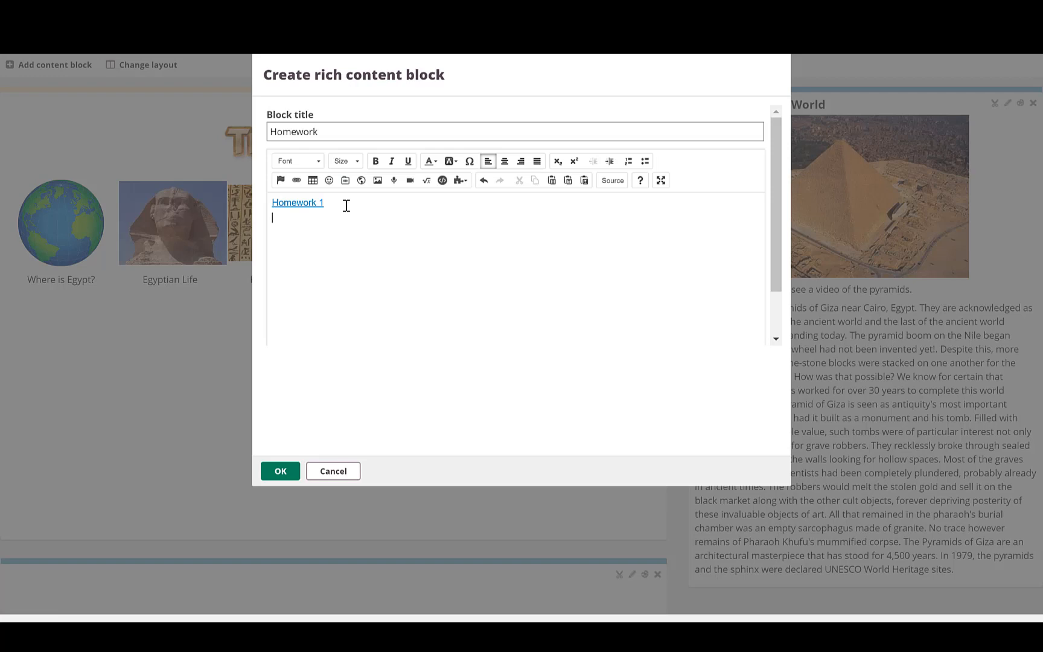
Step: Add a tree link to Homework 2 on the second line and start another line below it
left_click(345, 180)
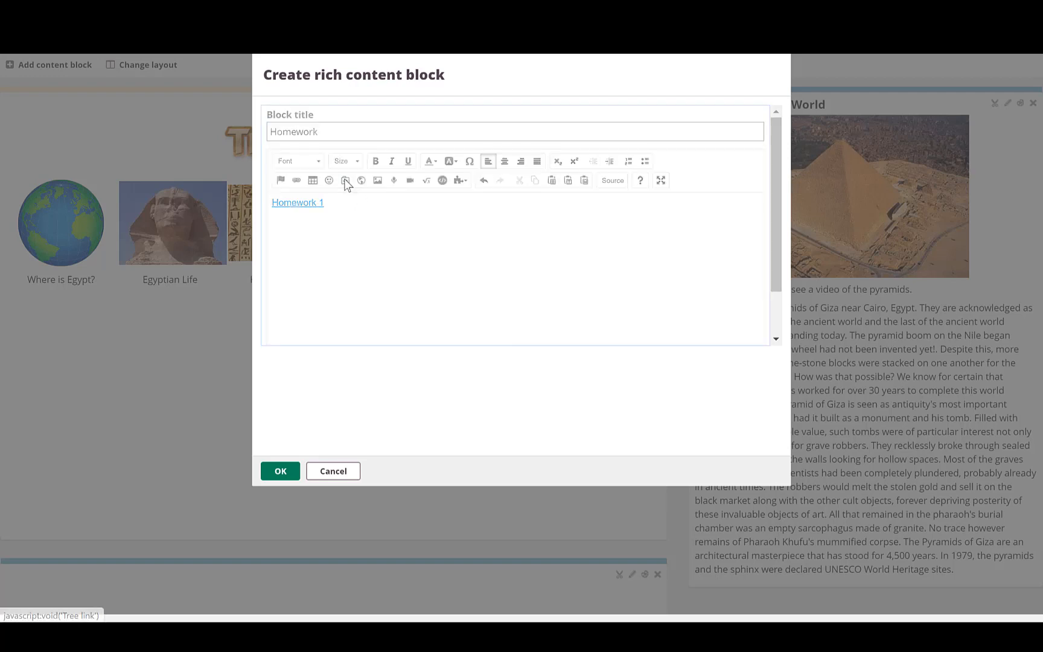
scroll(673, 290, "down", 5)
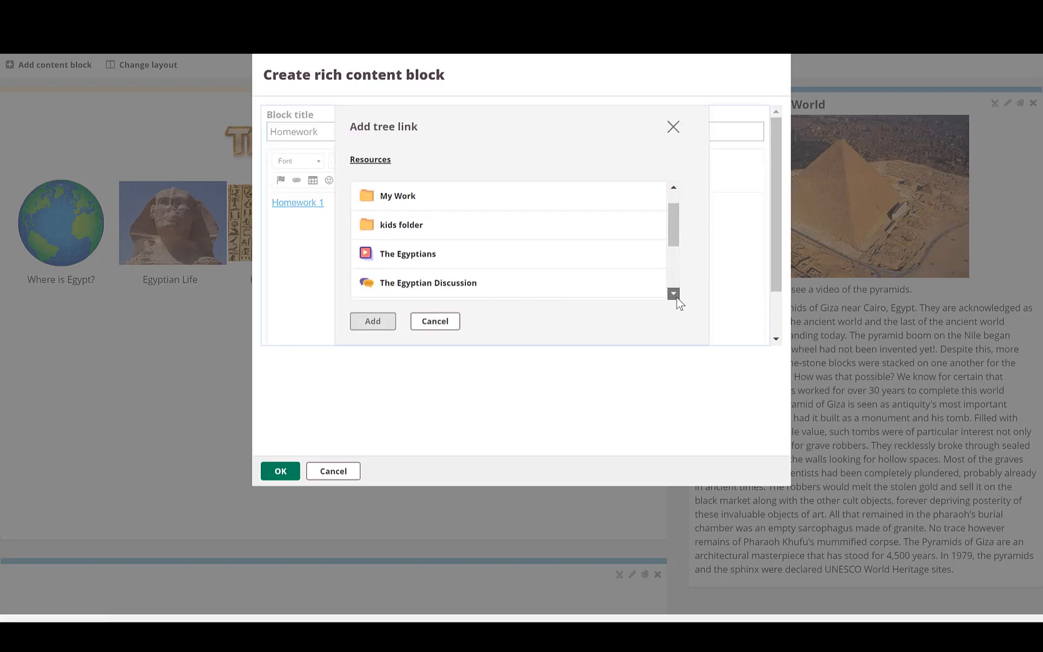
left_click(424, 291)
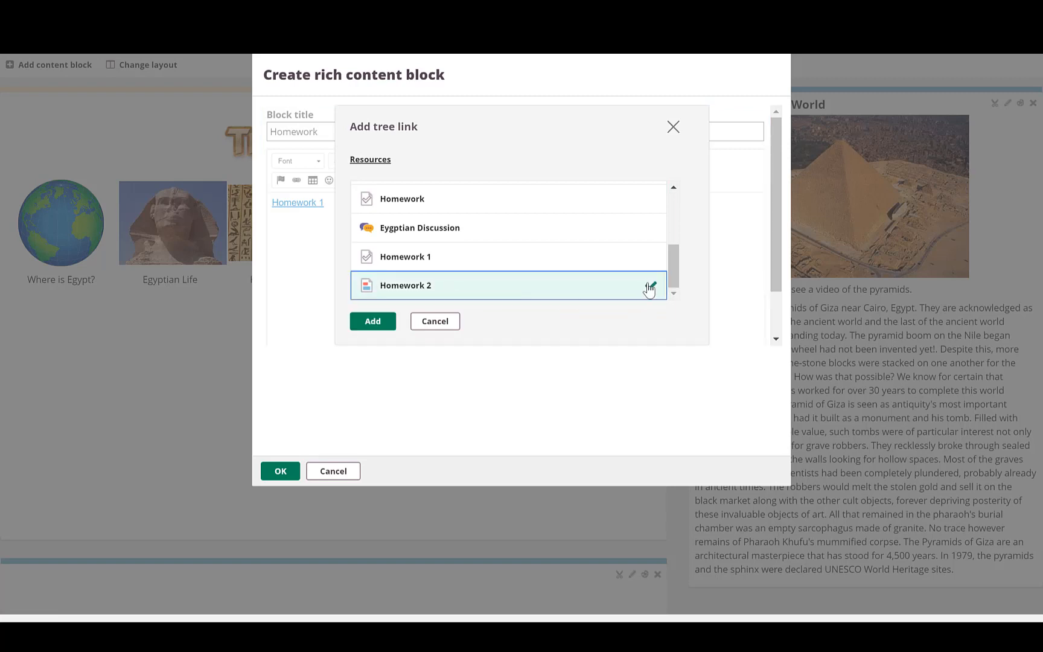
left_click(372, 323)
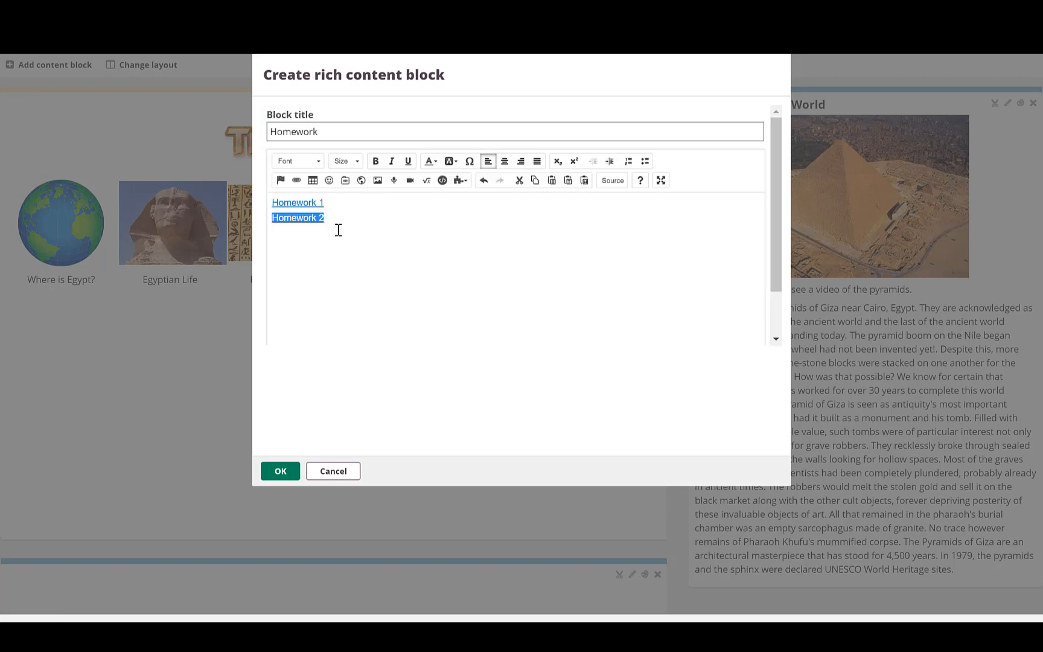
left_click(339, 219)
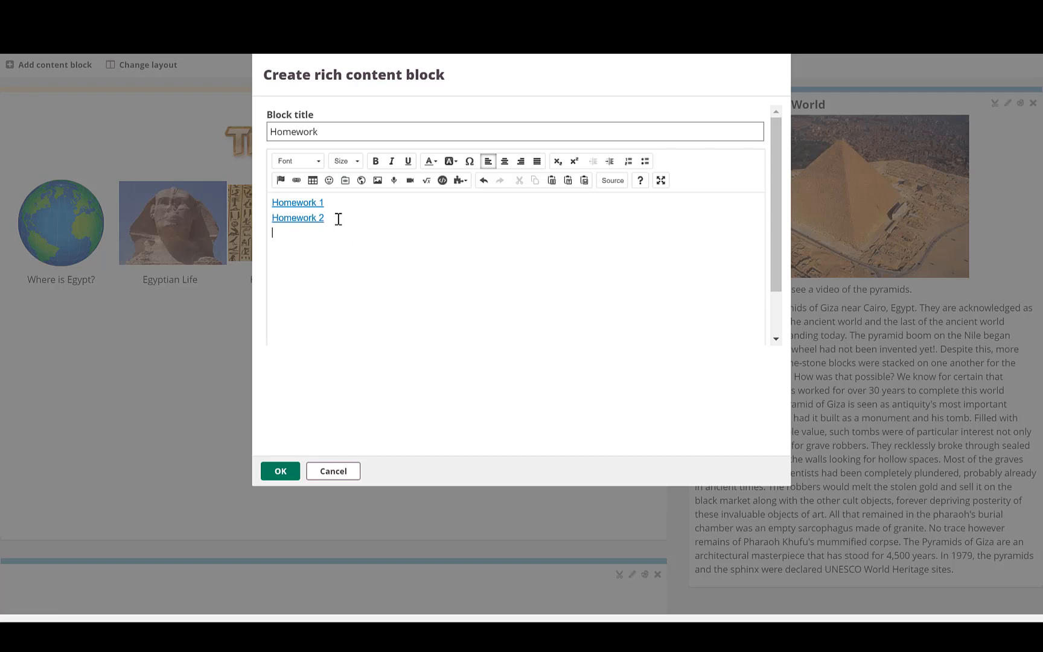
Step: Add a tree link to Eygptian Discussion on the third line and save the Homework content block
left_click(343, 179)
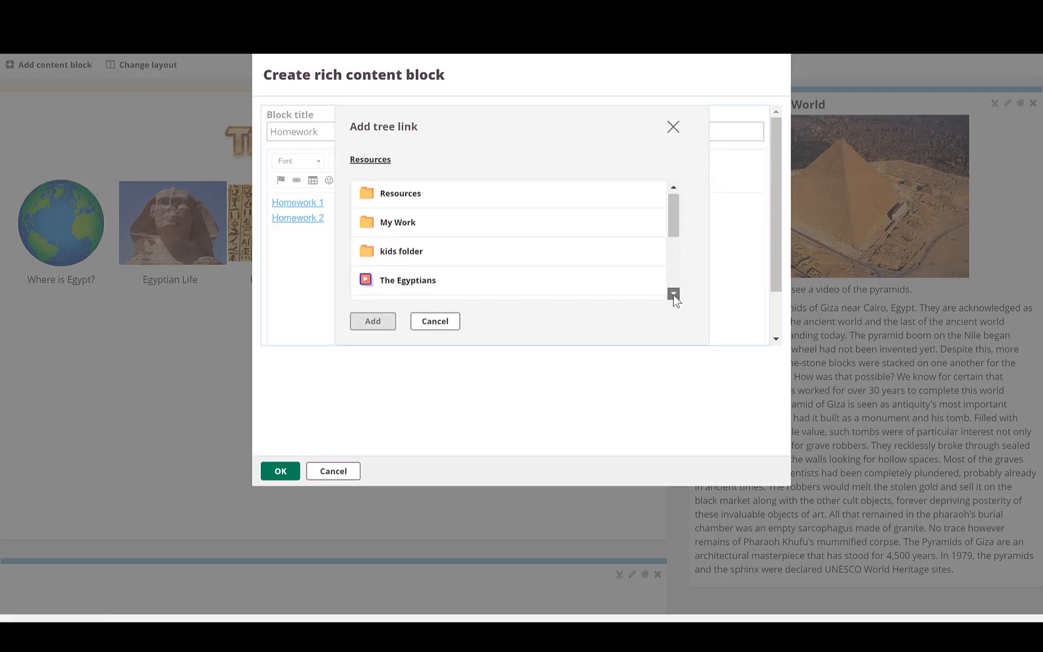
scroll(673, 294, "down", 5)
left_click(484, 256)
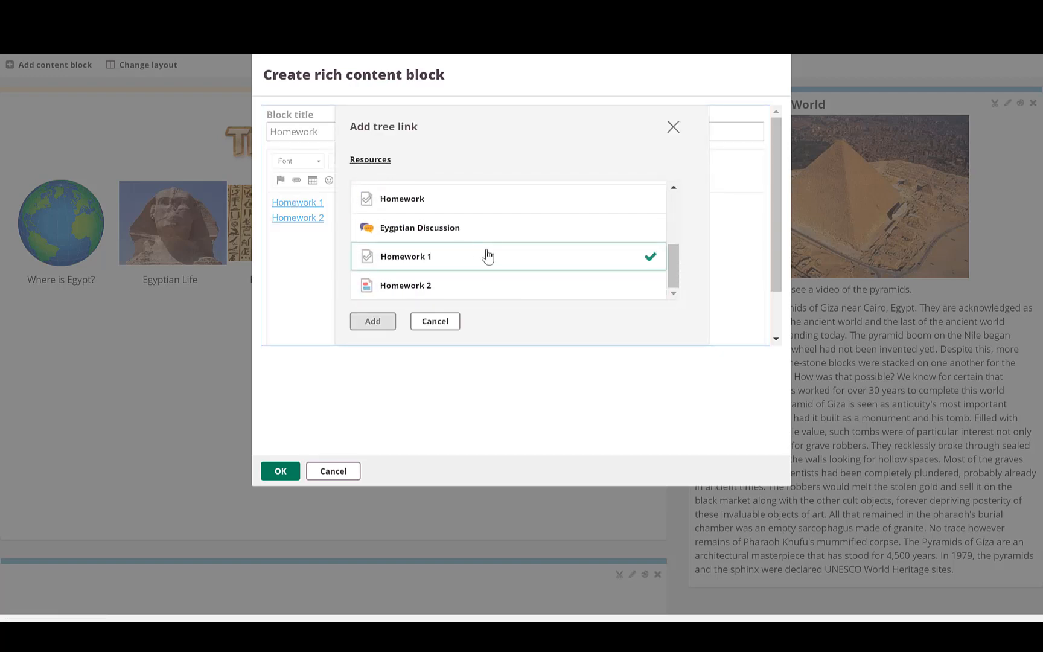
left_click(450, 229)
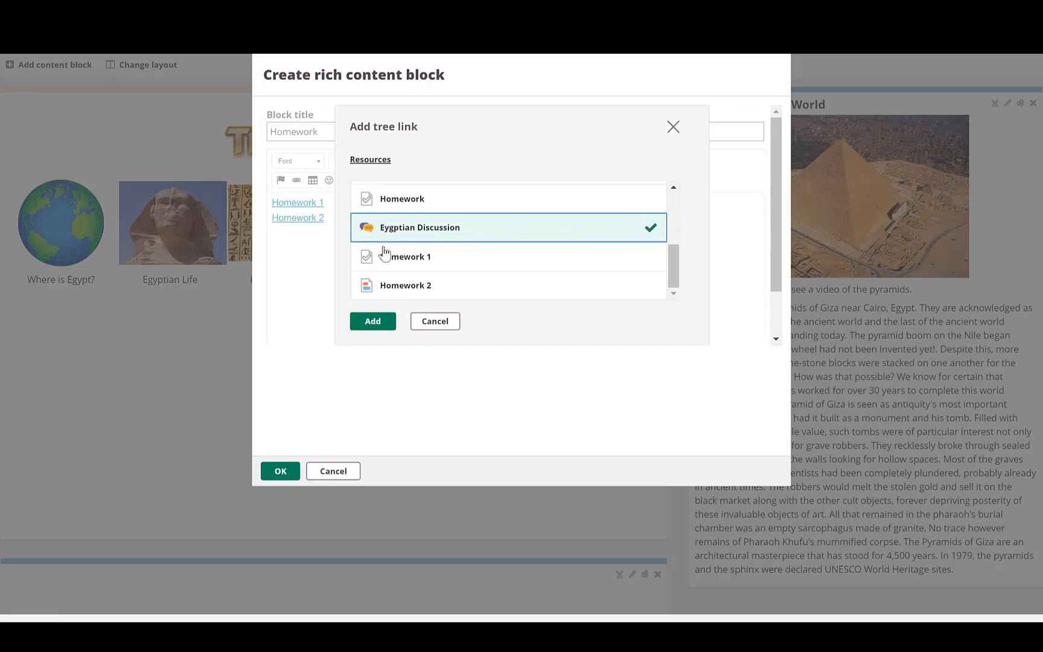
left_click(417, 288)
left_click(372, 322)
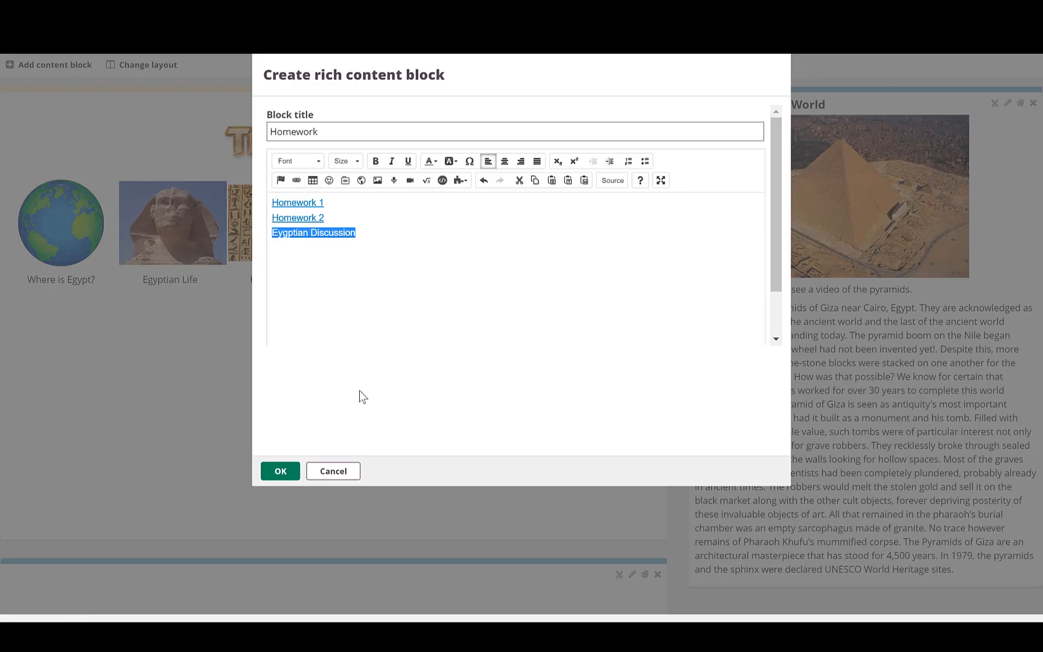
left_click(292, 471)
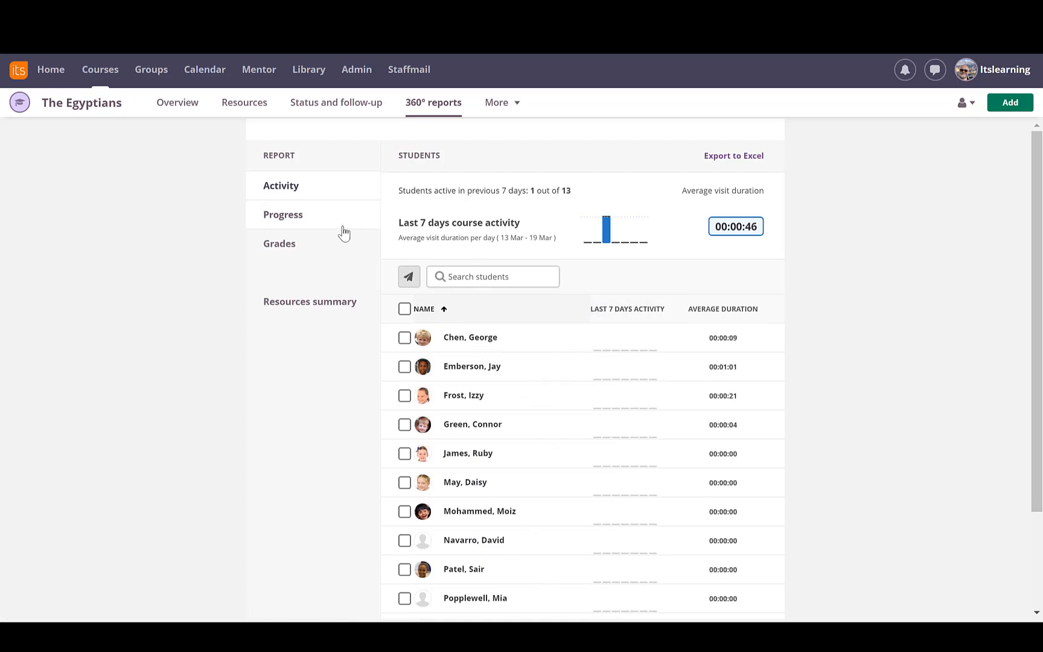
Step: In the course's 360° reports, review the first listed student's progress through the course elements and their activity report
left_click(300, 218)
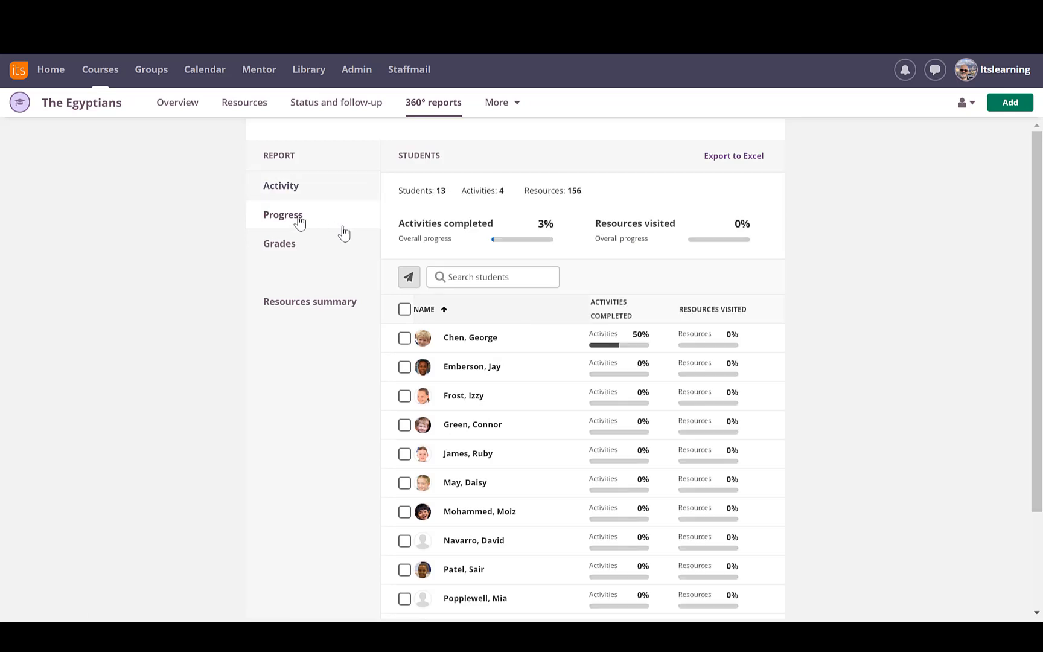
left_click(462, 338)
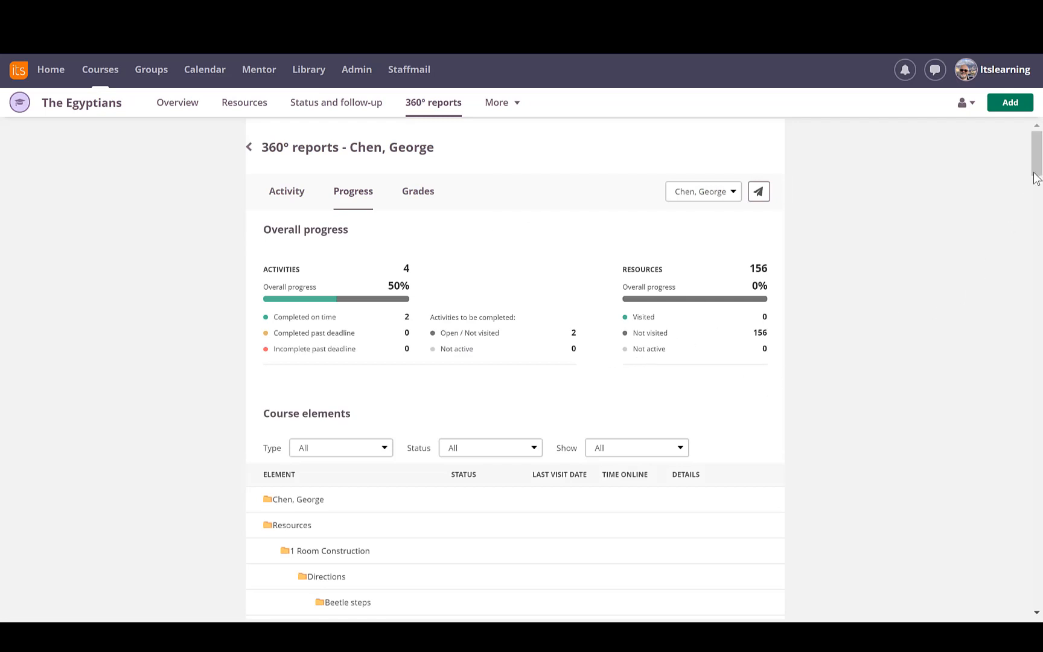
left_click_drag(1036, 164, 1036, 595)
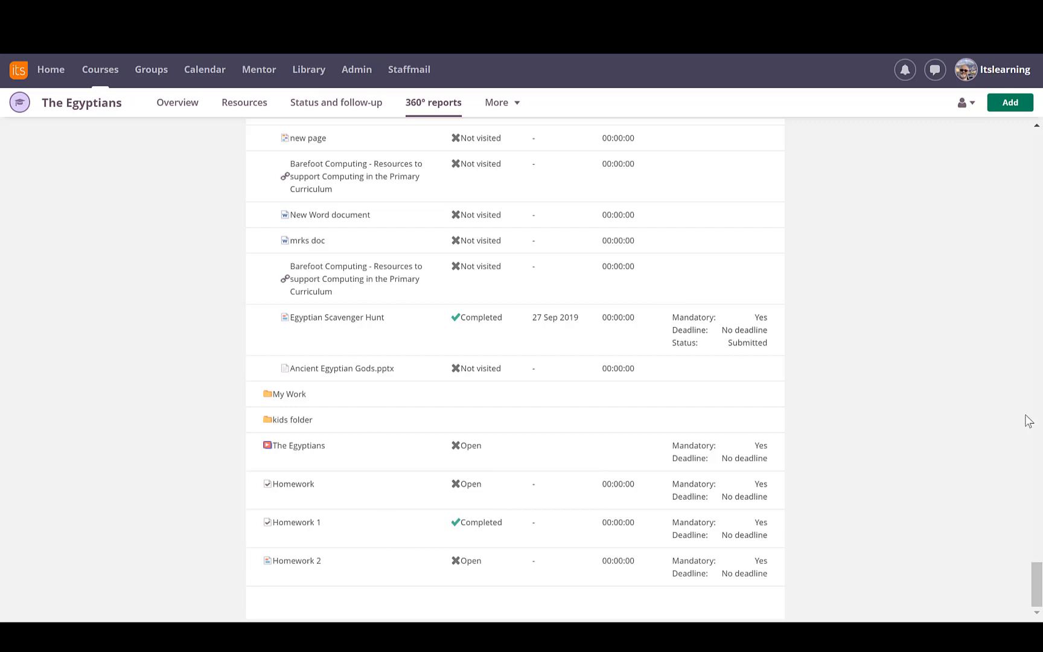
left_click_drag(1036, 582, 1037, 151)
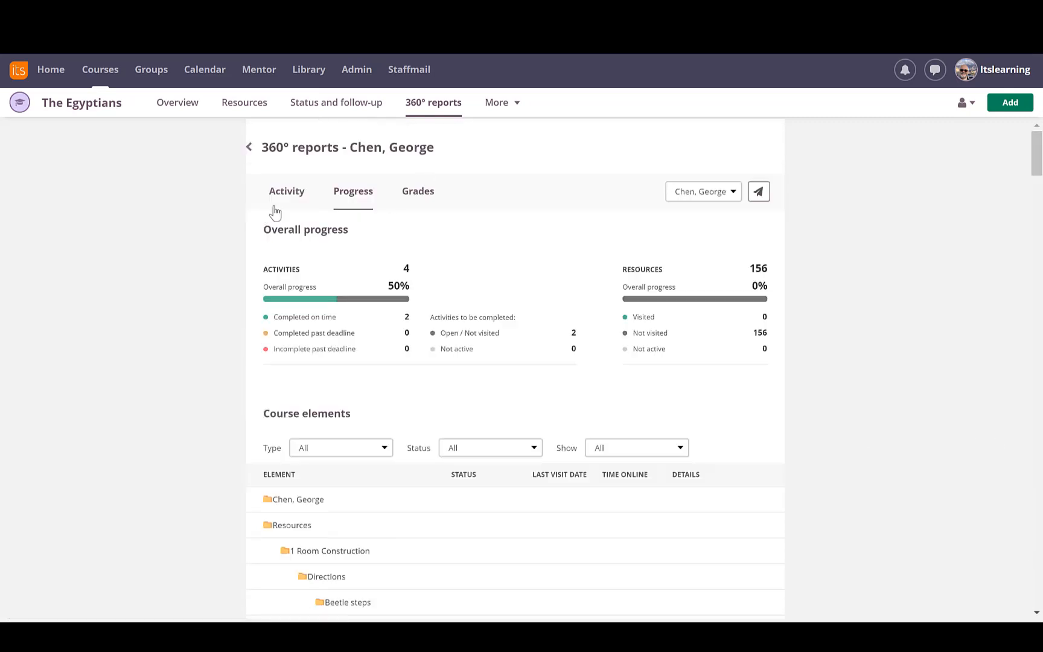
left_click(290, 194)
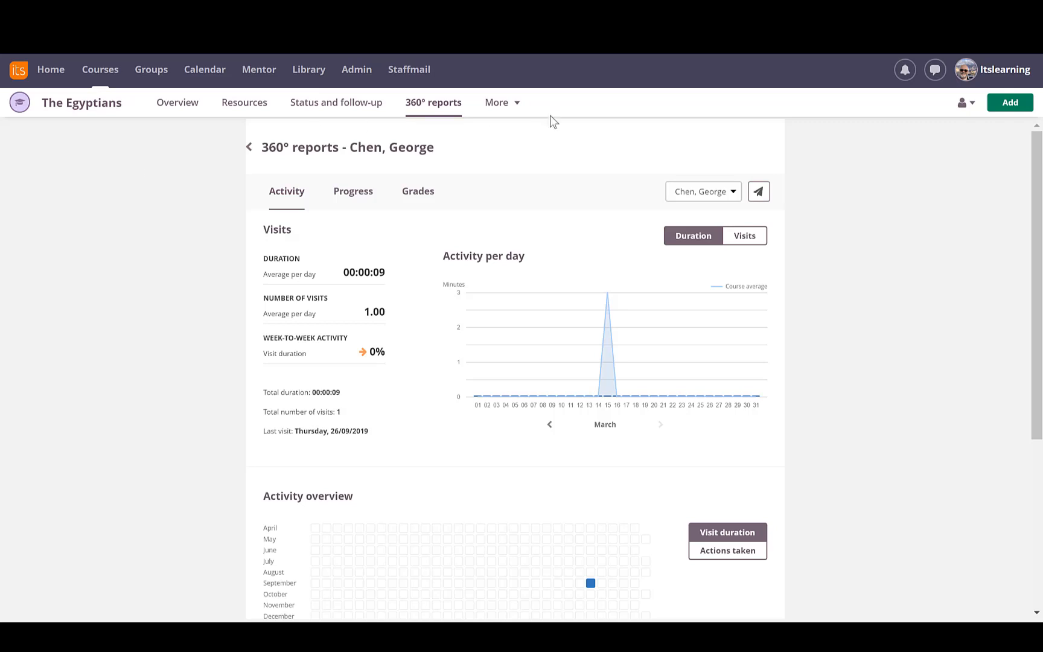
Step: Show The Egyptians course participants sorted by last visit, most recent first
left_click(500, 106)
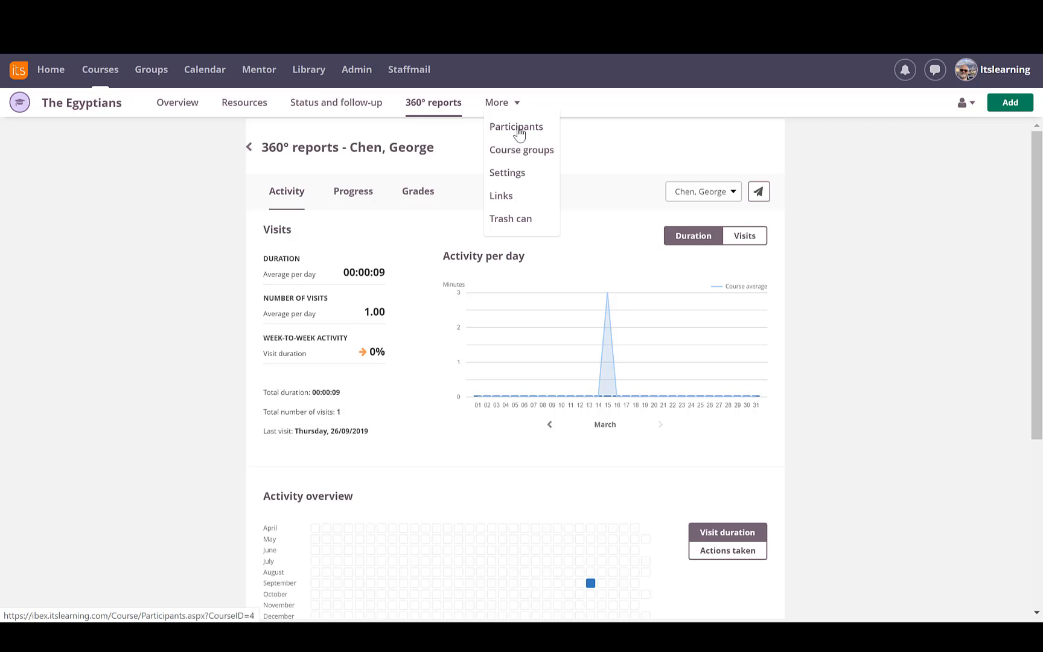
left_click(518, 127)
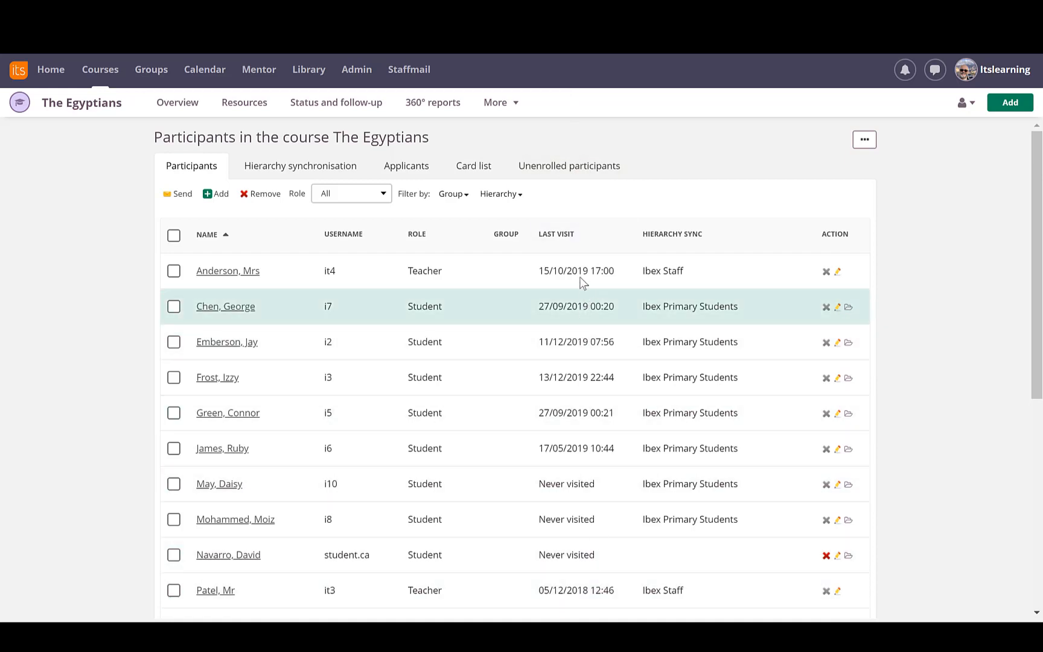
left_click(554, 236)
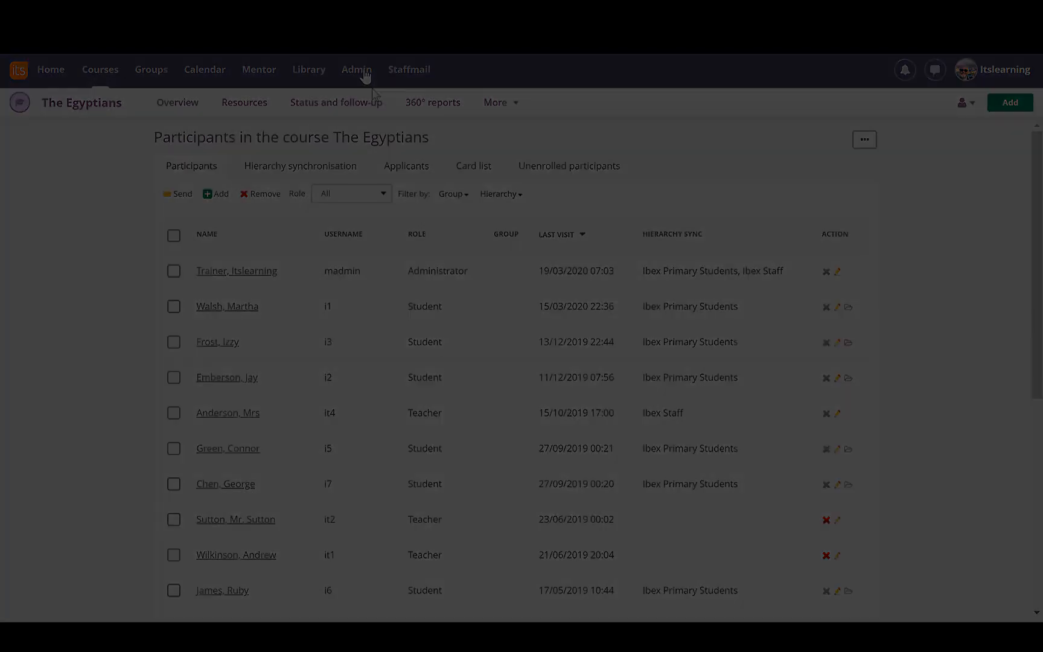
Step: In the site administration, review the site profiles and open the Student profile for editing at its Privacy settings
left_click(358, 71)
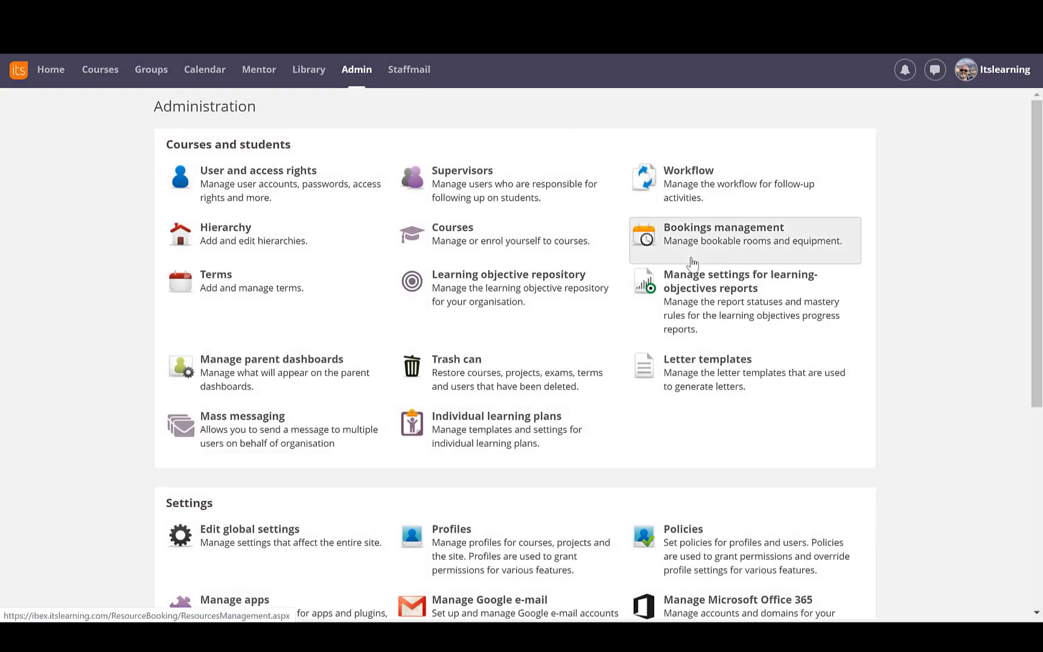
left_click(488, 557)
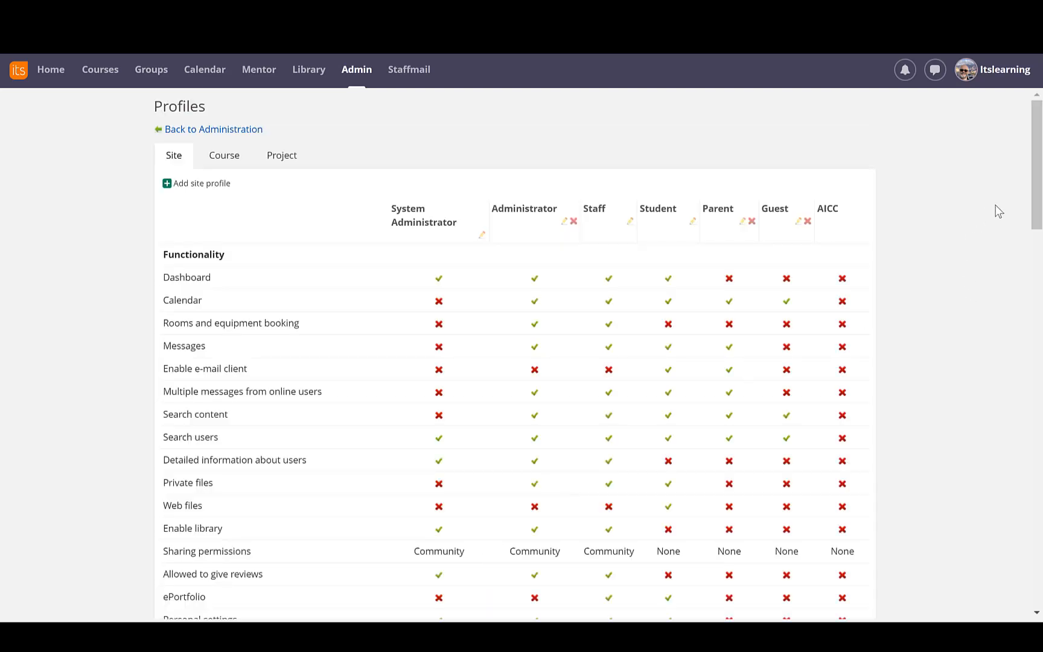
left_click_drag(1038, 175, 1040, 578)
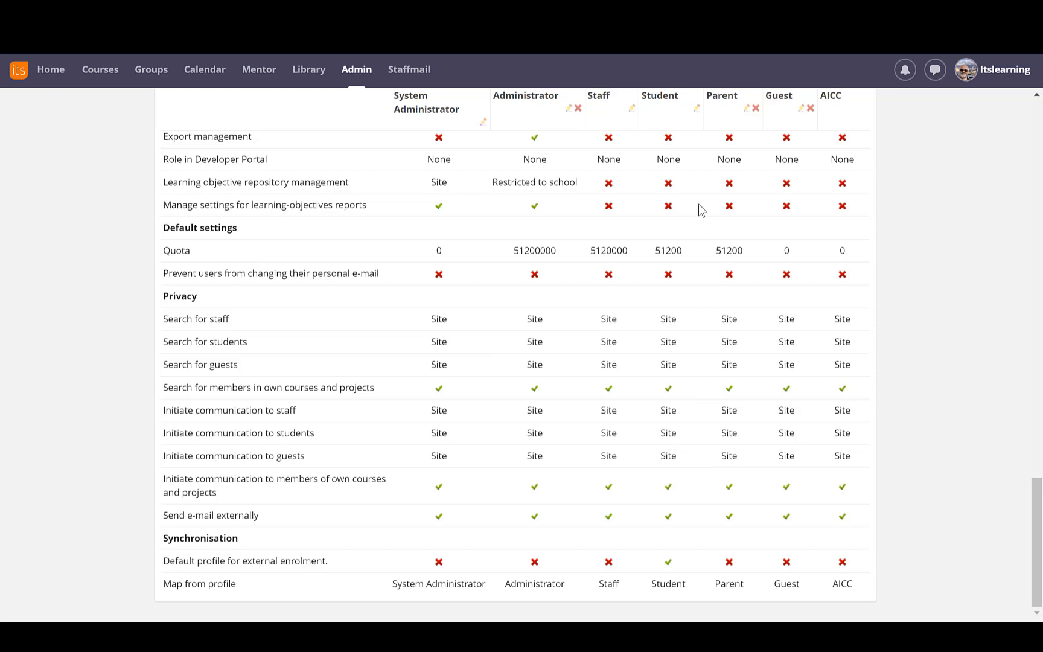
left_click(696, 108)
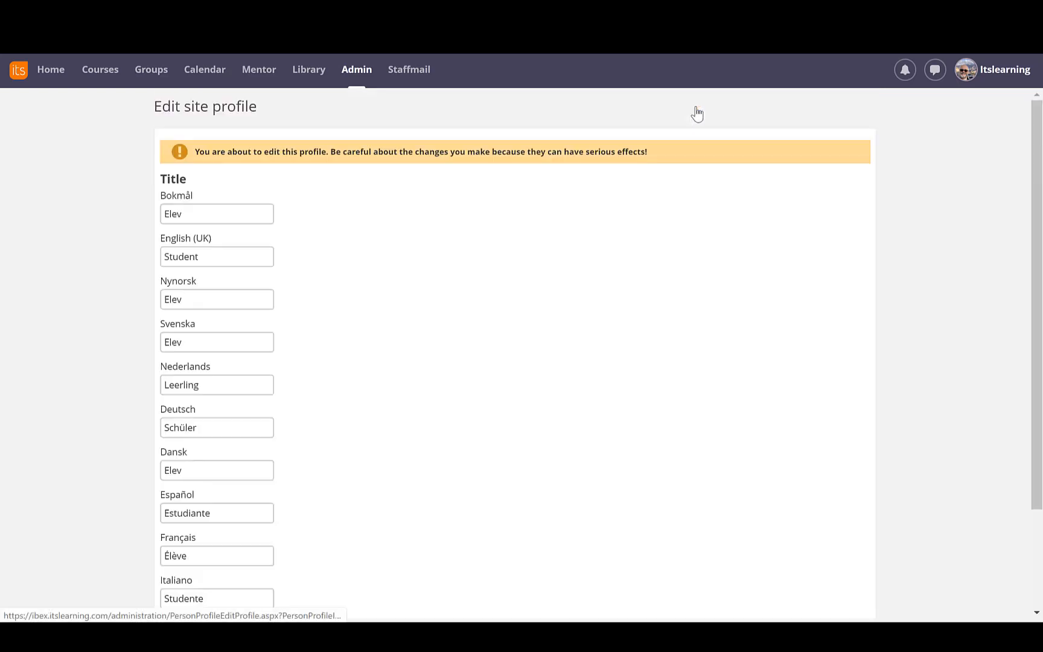
left_click_drag(1038, 169, 1041, 305)
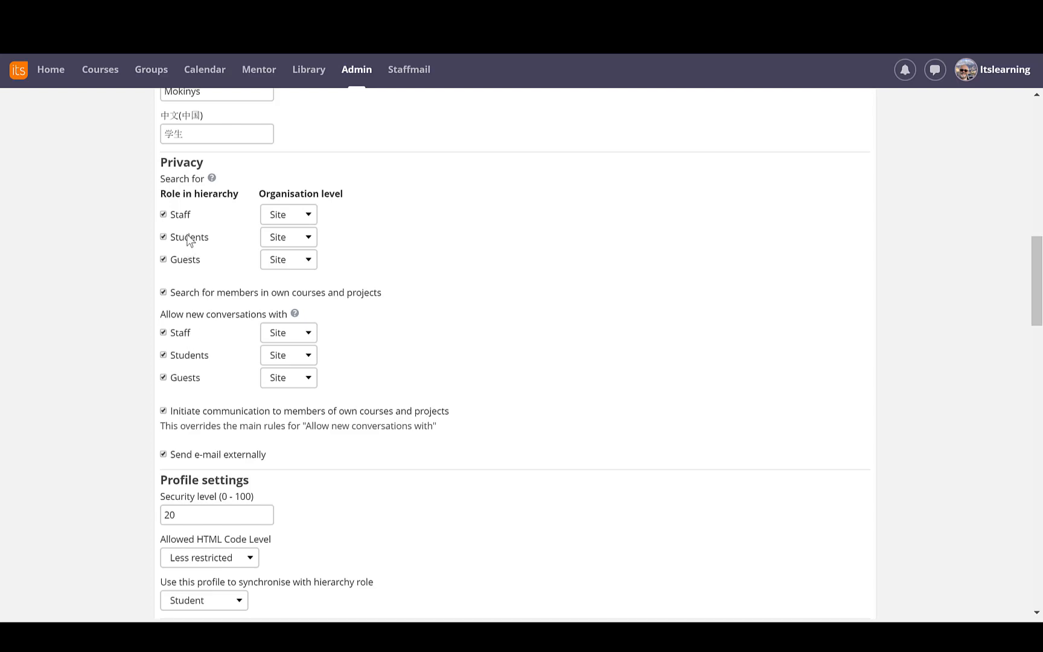
Step: Disable the Student profile's search for Staff, Students, Guests and members in own courses and projects
left_click(162, 215)
left_click(163, 229)
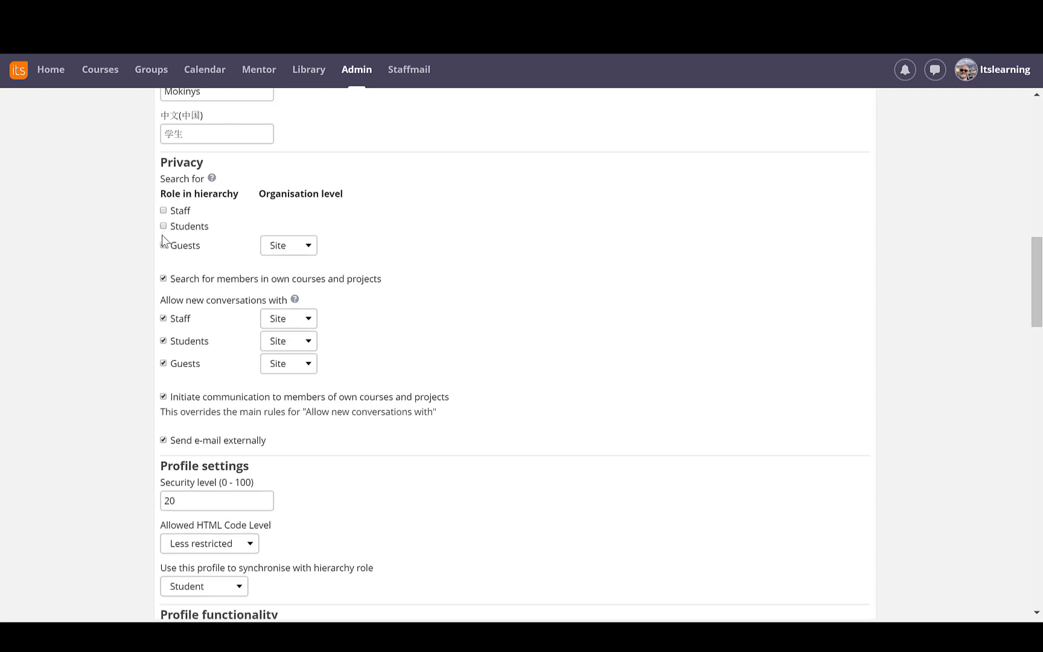
left_click(163, 242)
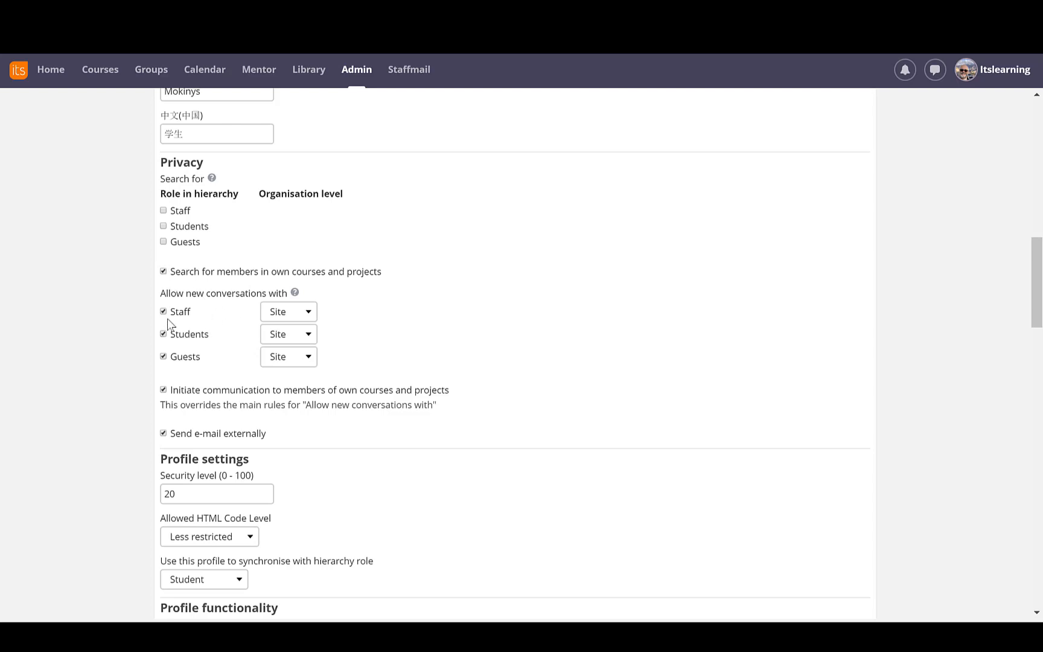
left_click(164, 272)
Step: Disallow new conversations with Students and Guests, disable initiating communication to members of own courses and projects, and save the profile
left_click(163, 333)
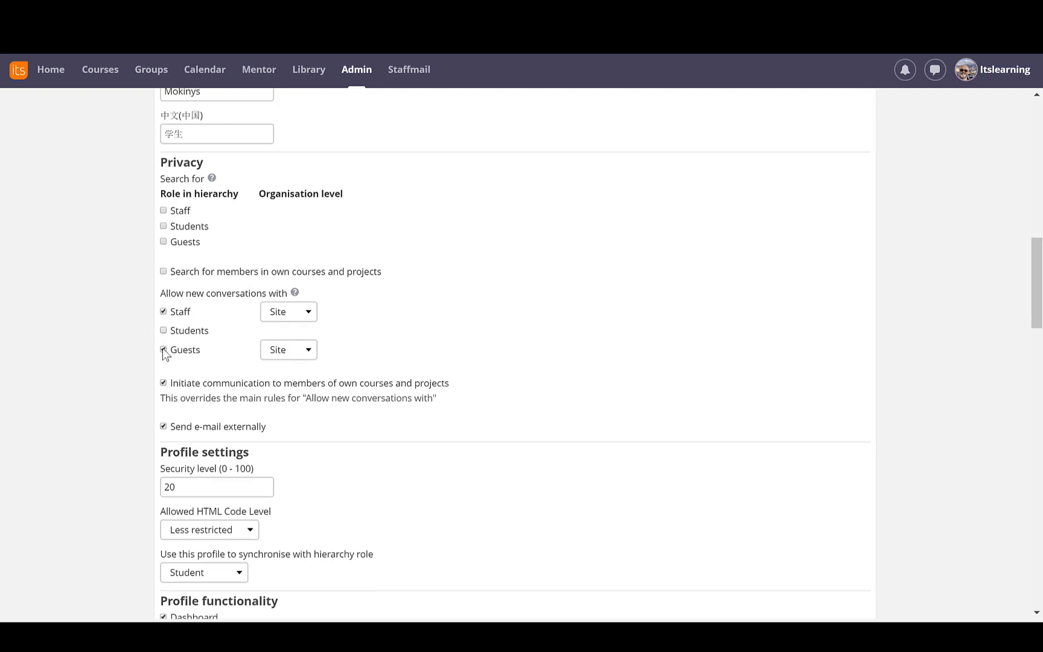
left_click(163, 346)
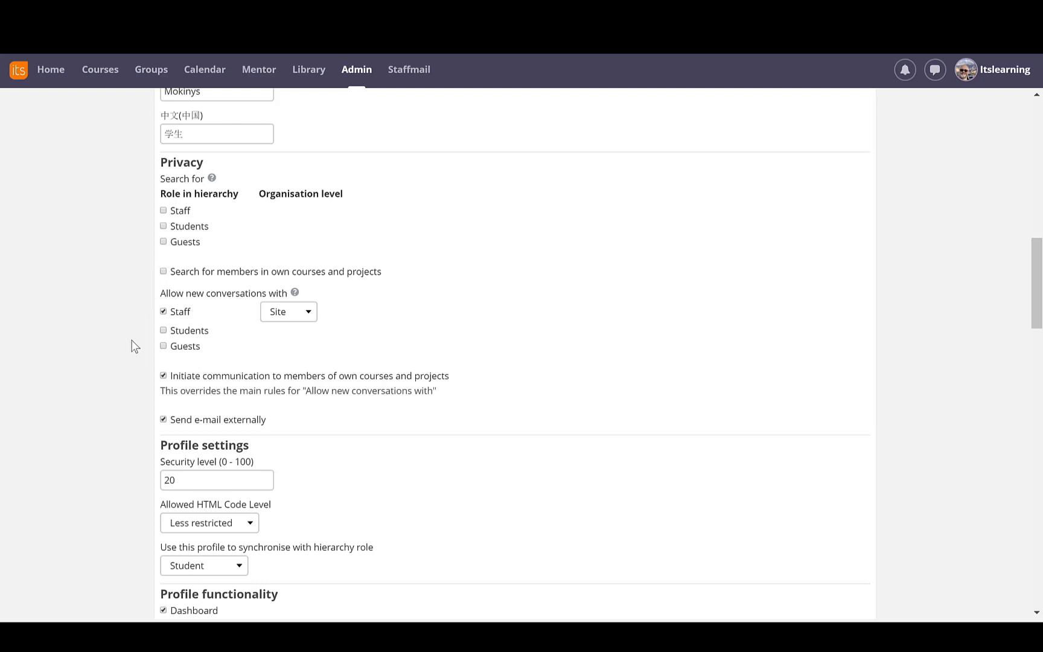
left_click(163, 375)
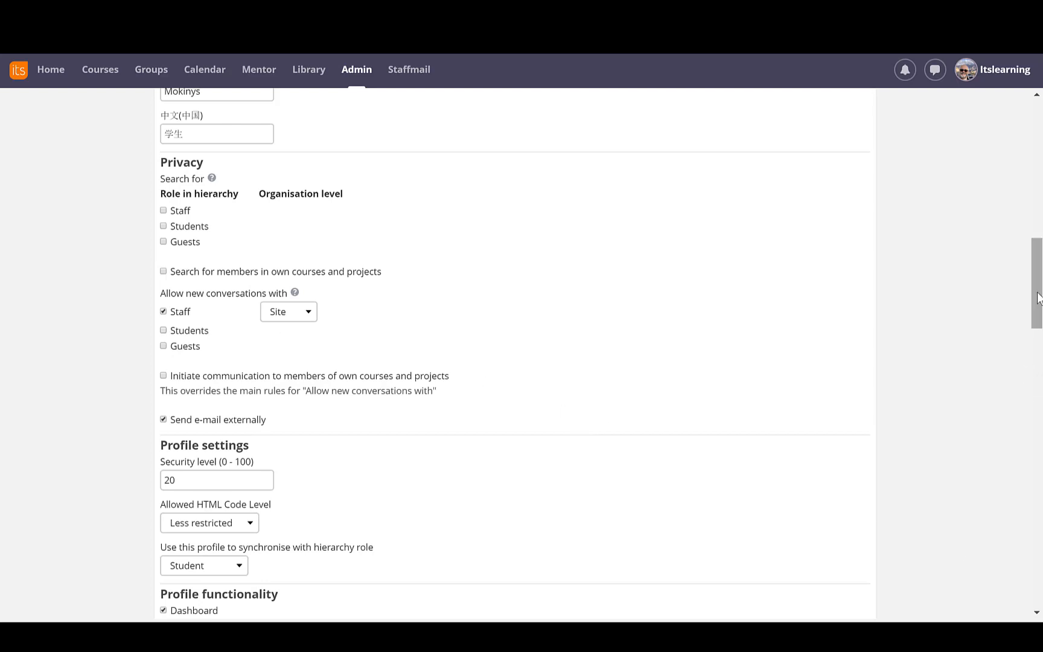
left_click_drag(1039, 310, 1039, 589)
left_click(222, 536)
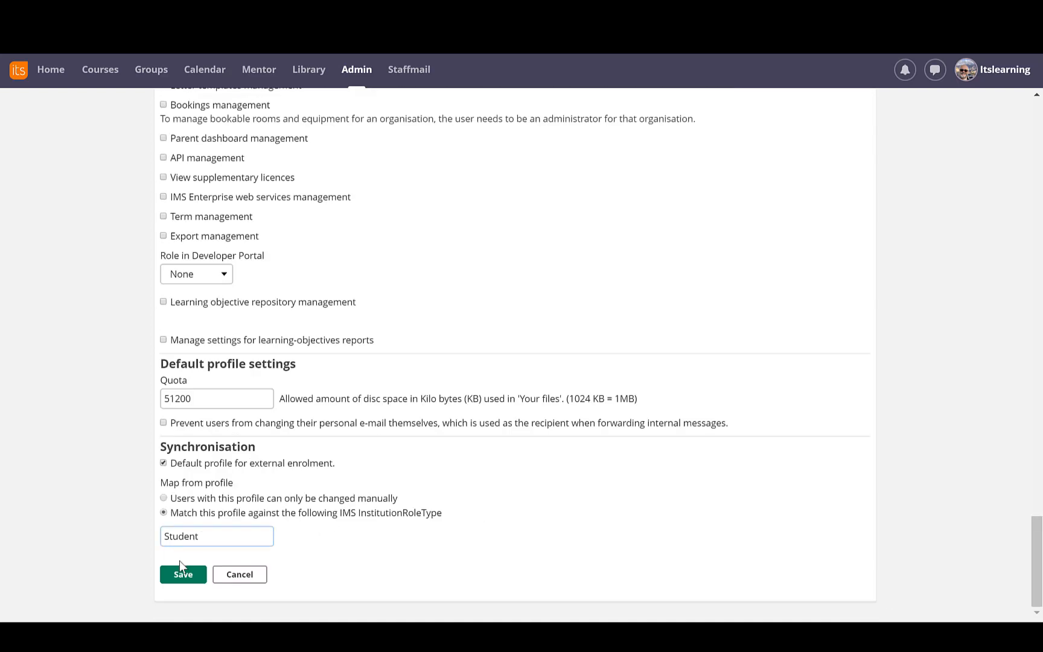
left_click(181, 576)
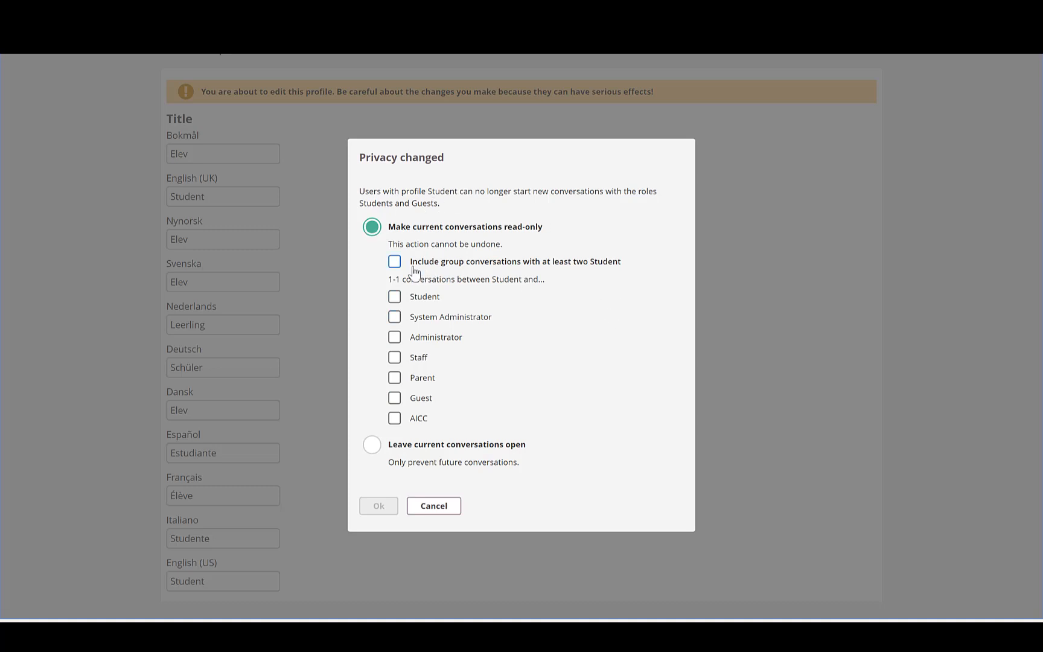
Step: Make current conversations read-only, including group conversations with at least two Student participants and 1-1 conversations with every listed profile, and confirm the change
left_click(395, 263)
left_click(394, 297)
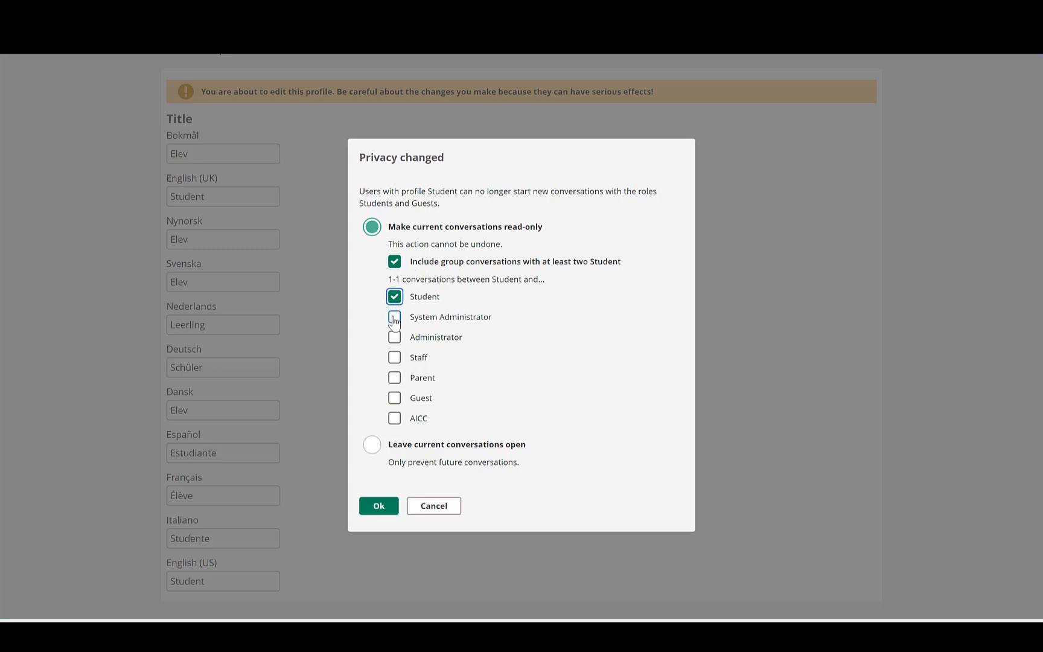
left_click(394, 317)
left_click(394, 337)
left_click(394, 357)
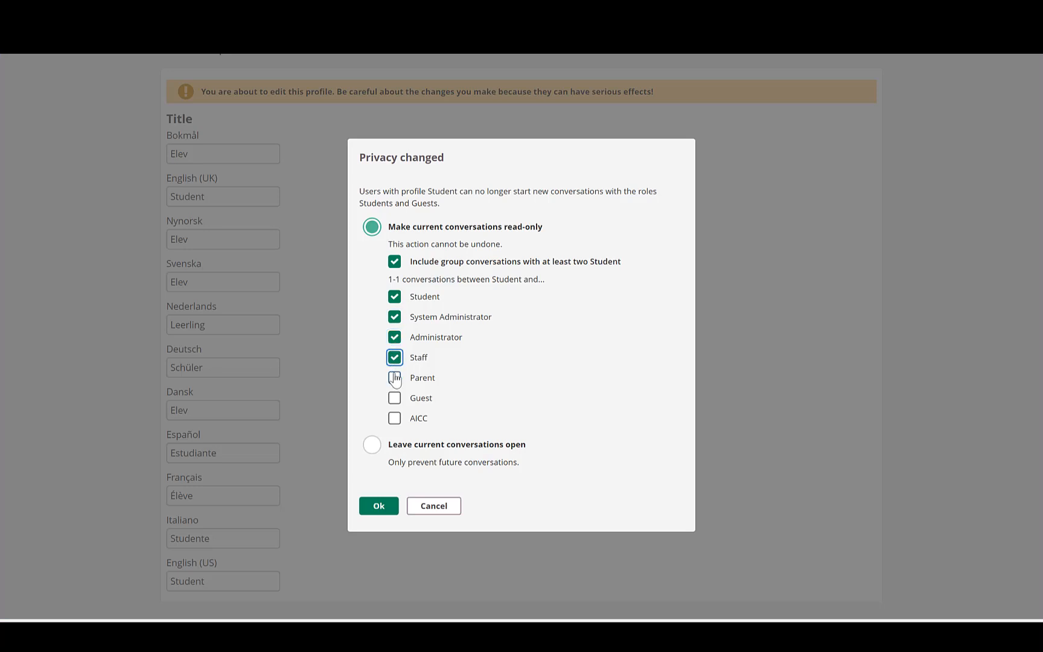
left_click(394, 377)
left_click(394, 397)
left_click(394, 418)
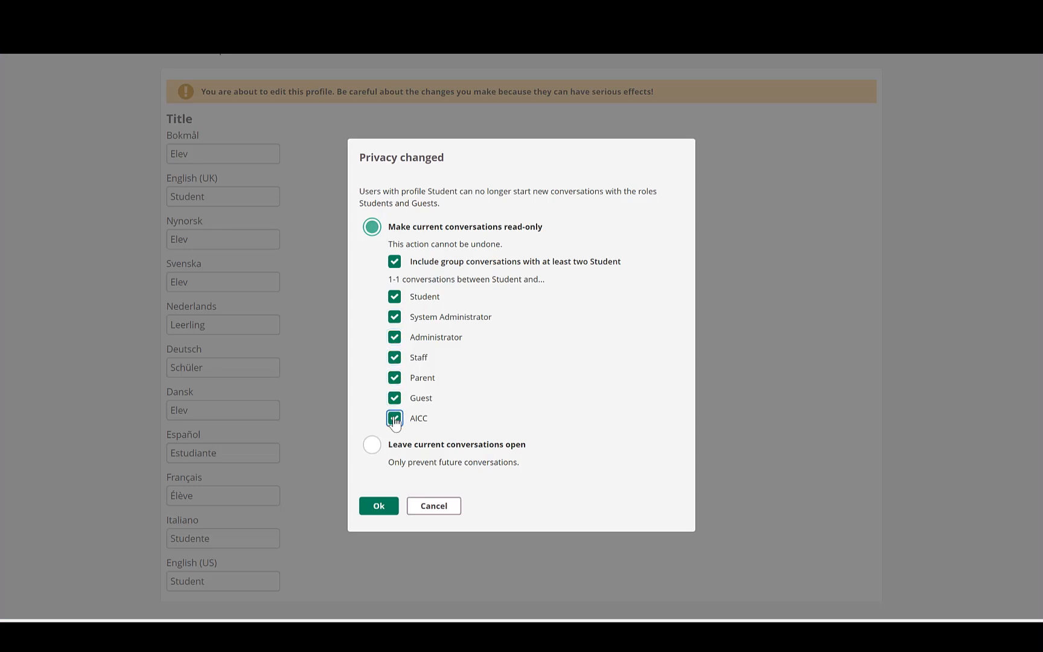
left_click(392, 506)
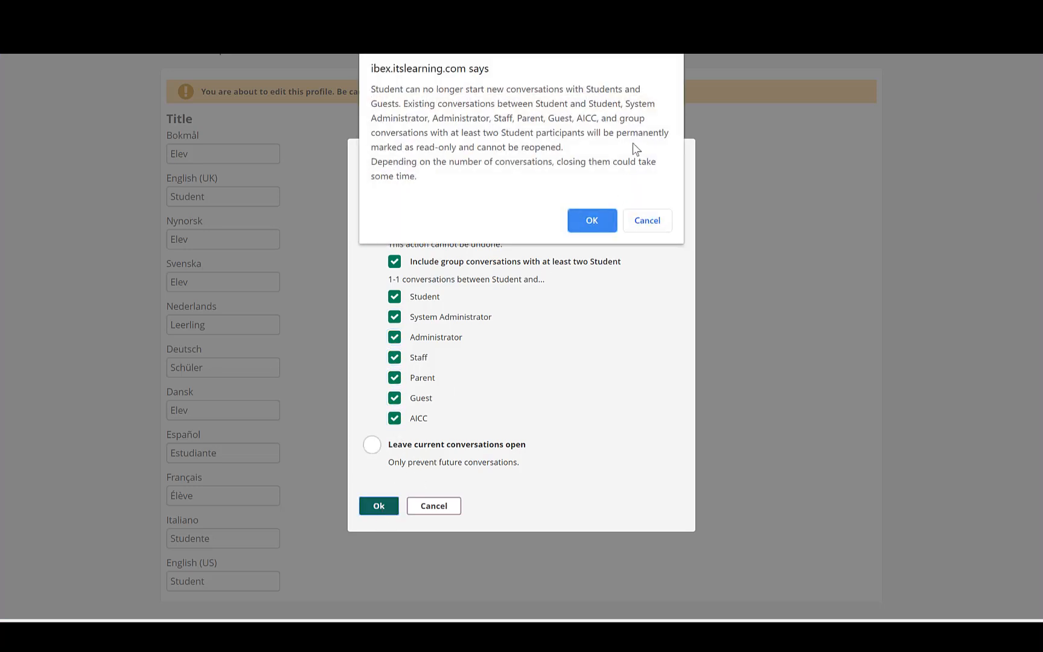
left_click(597, 224)
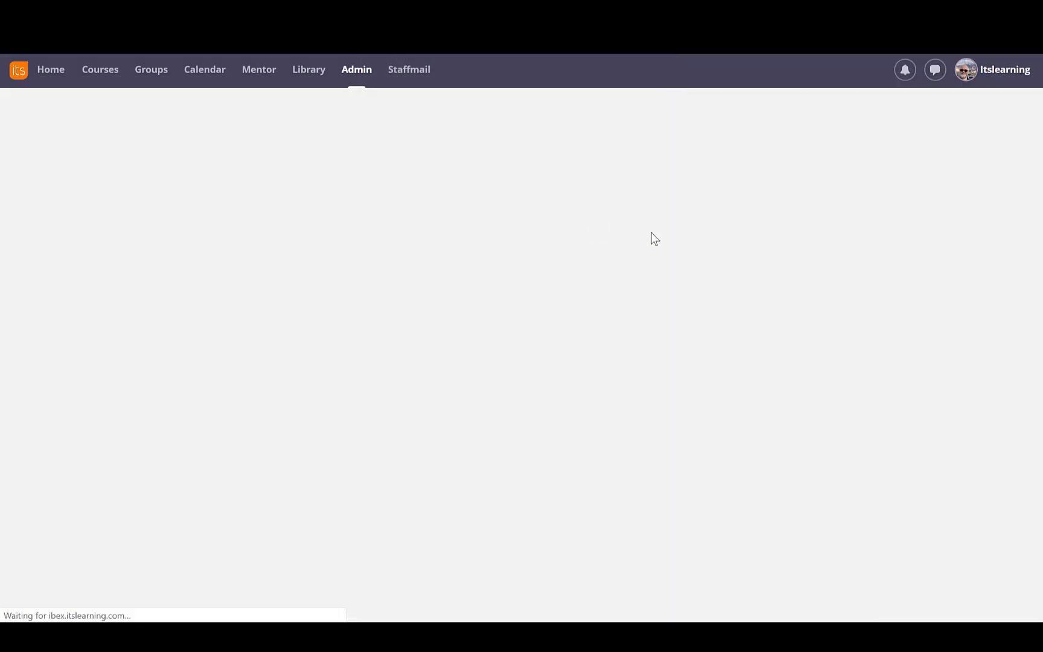